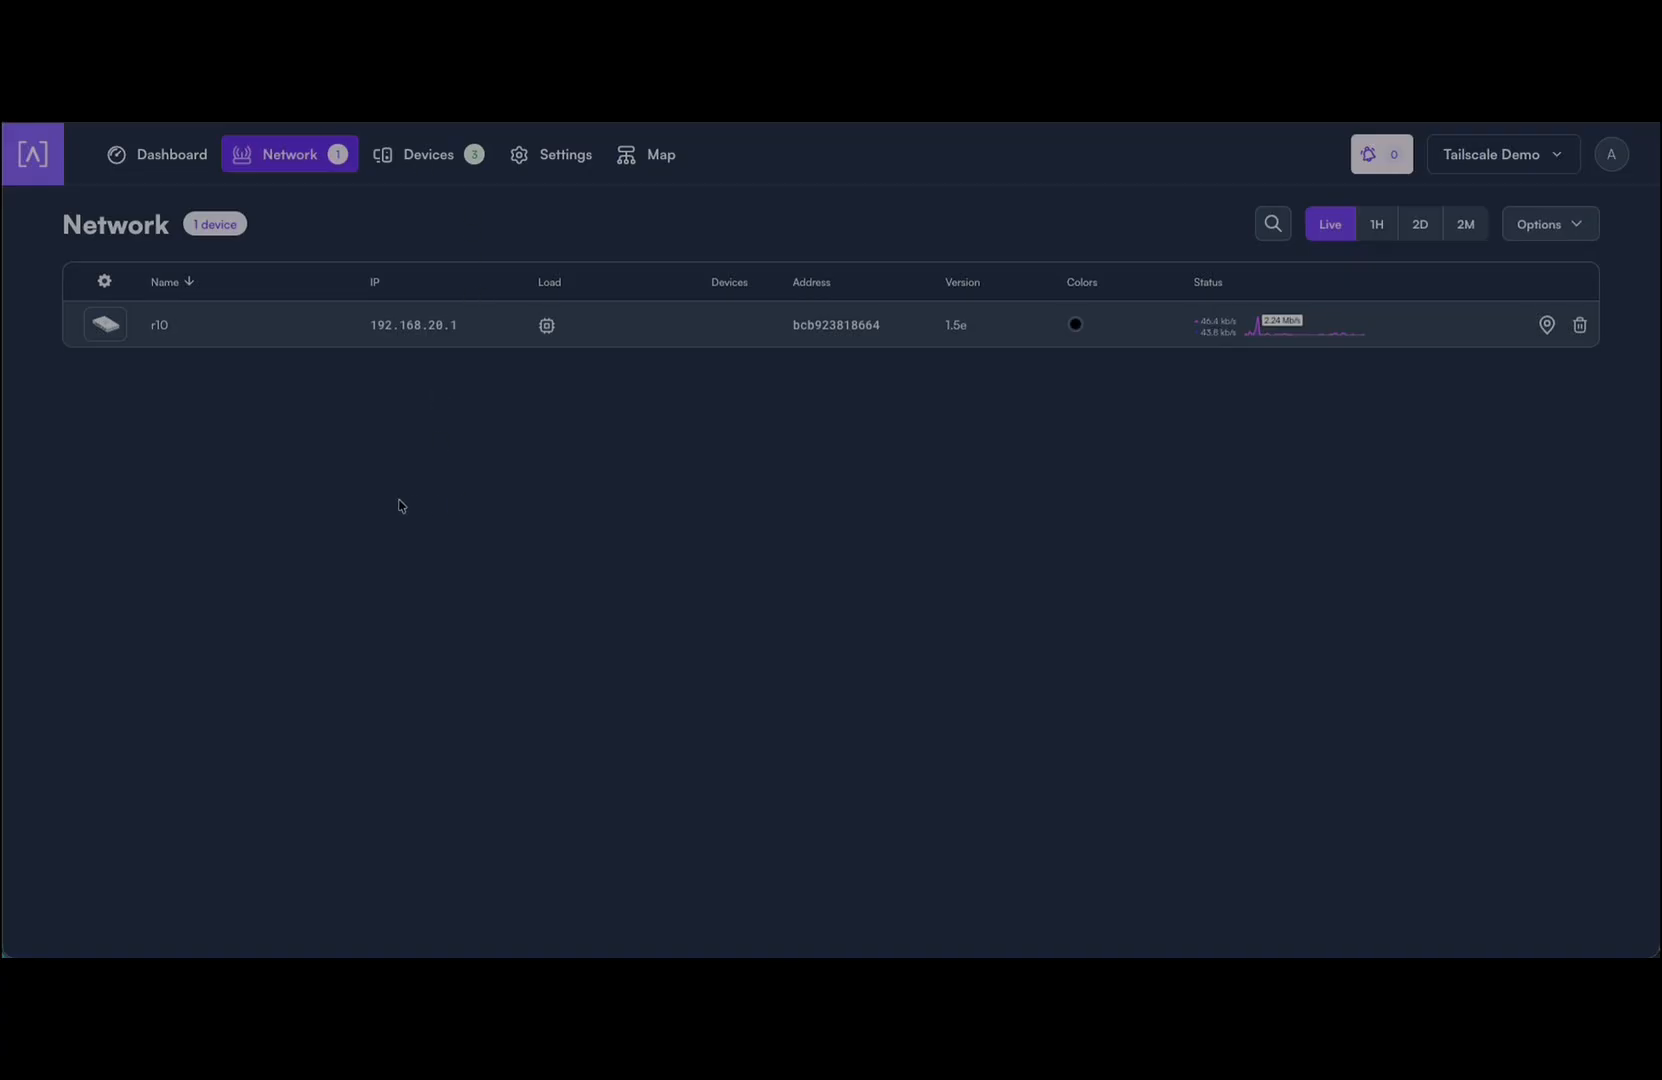
Step: Enable Tailscale in router r10's VPN settings and save to get an authentication link
left_click(110, 327)
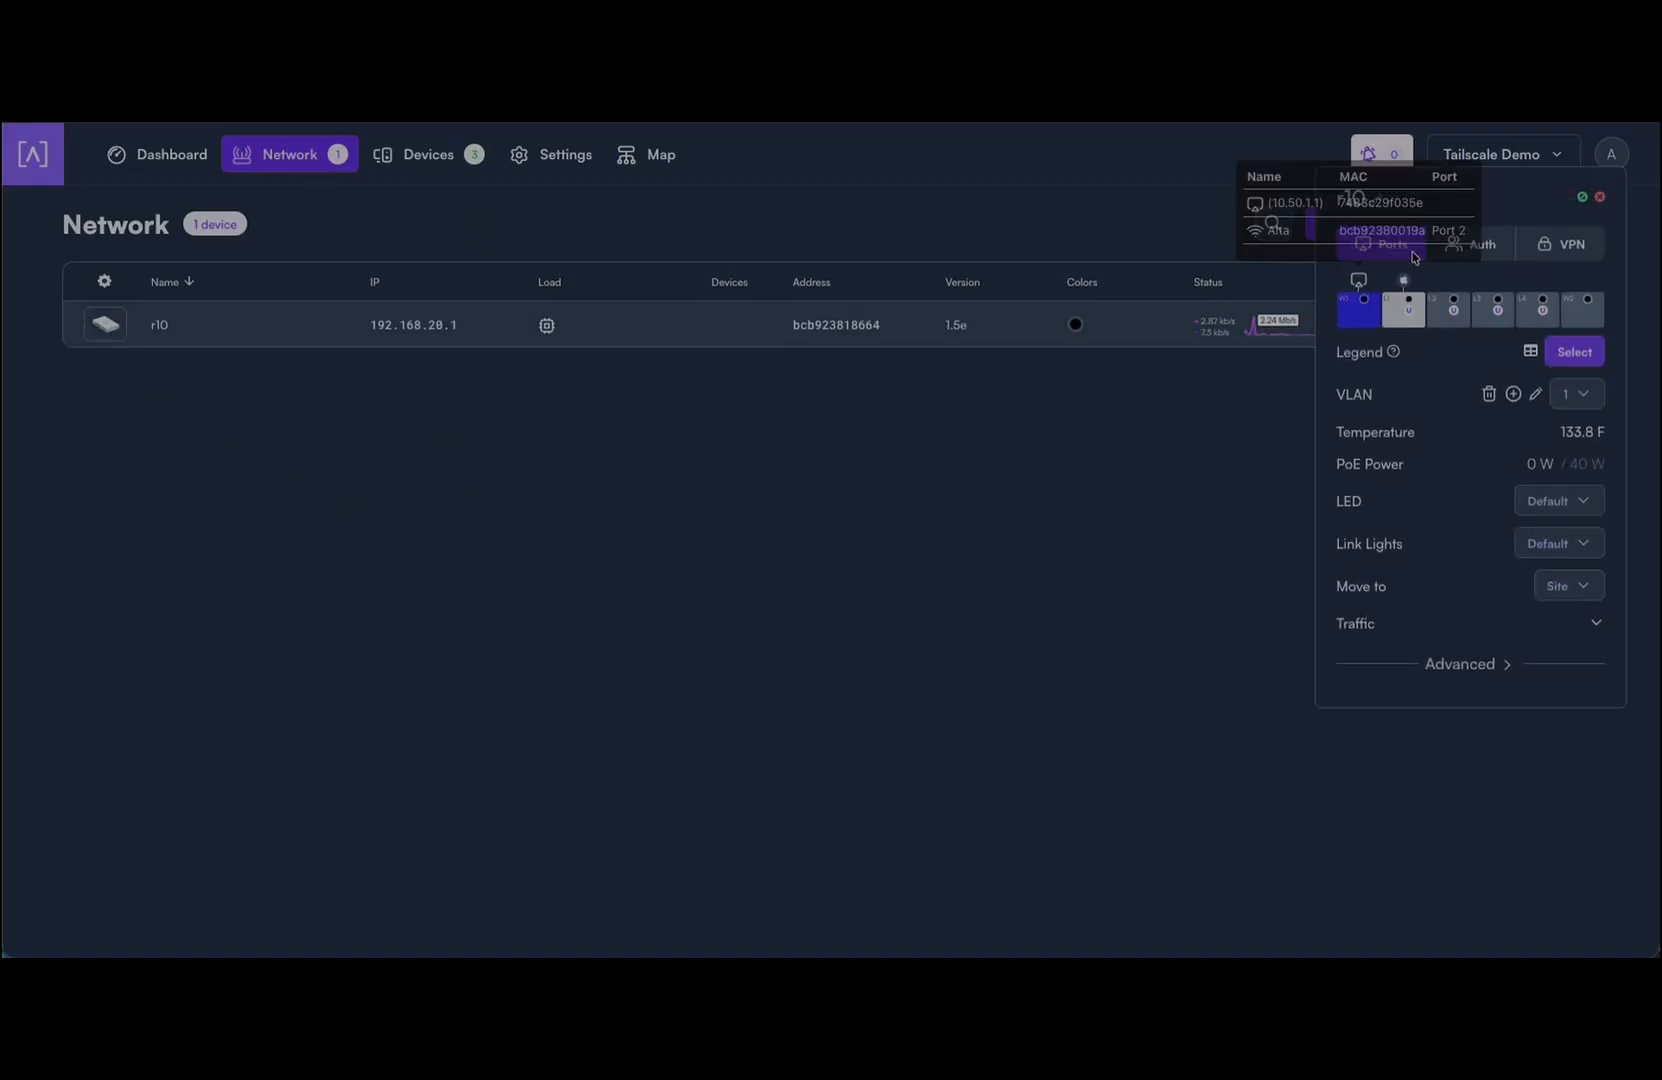
left_click(1546, 259)
left_click(1560, 390)
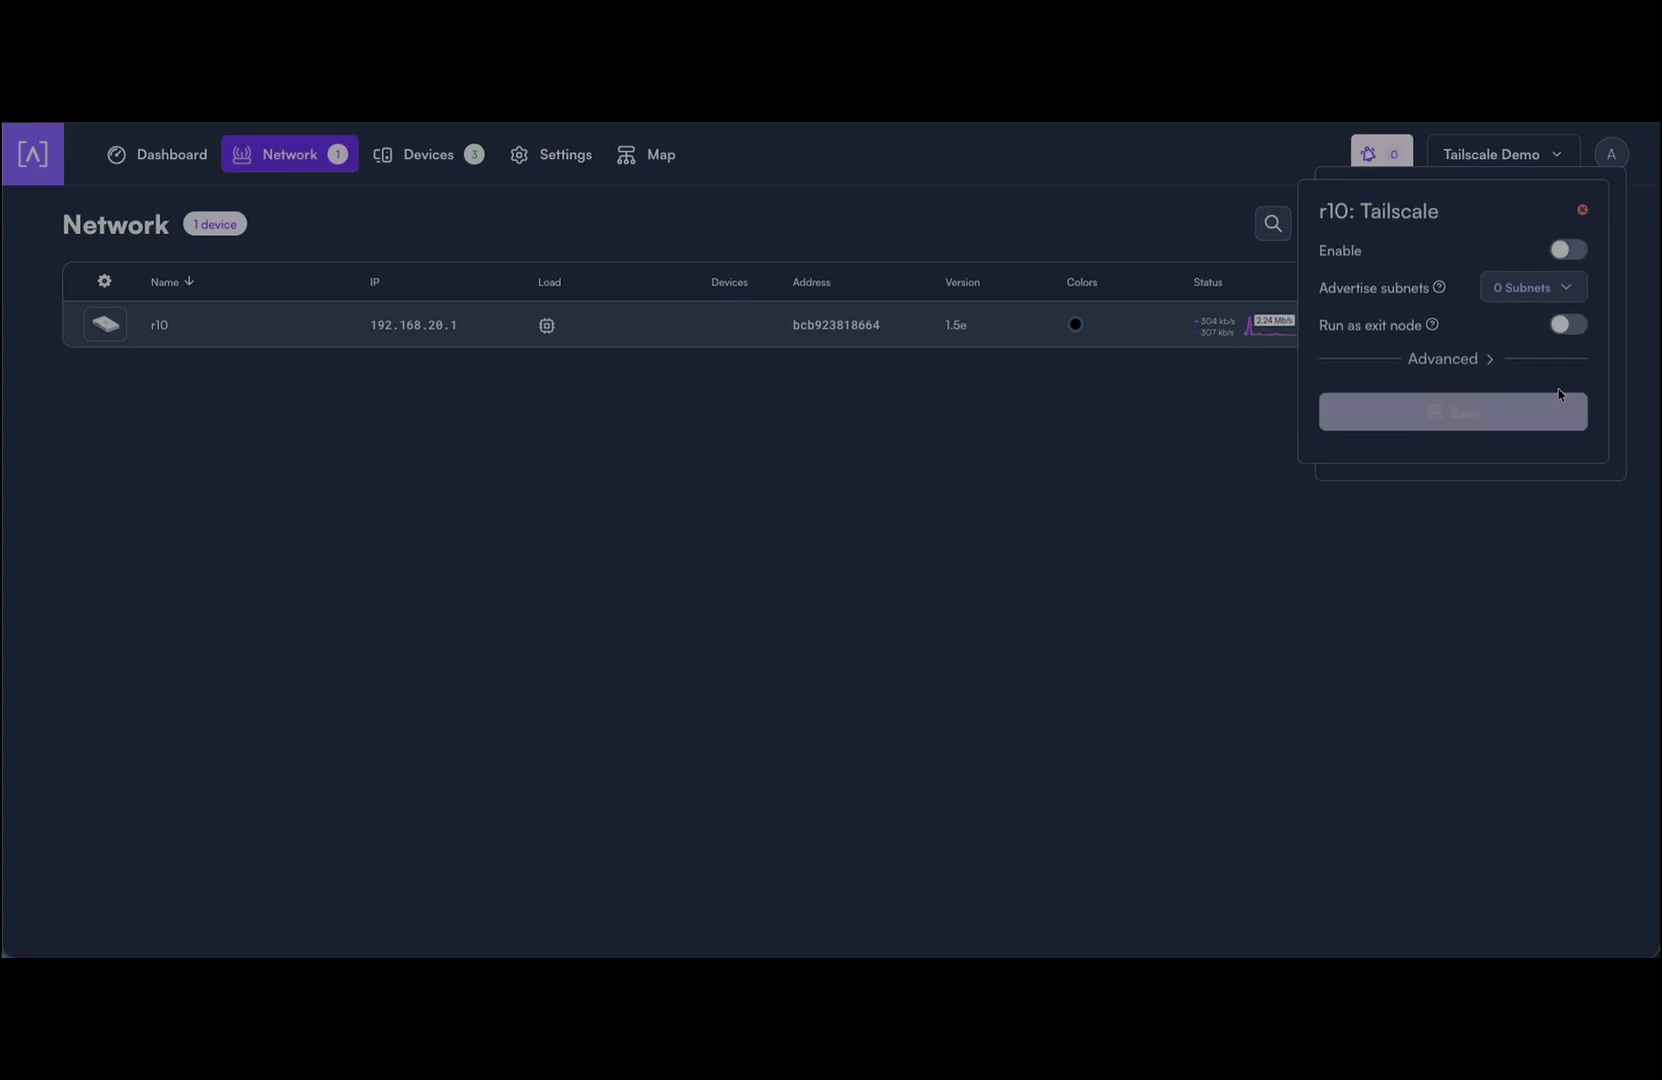
left_click_drag(1477, 208, 1130, 192)
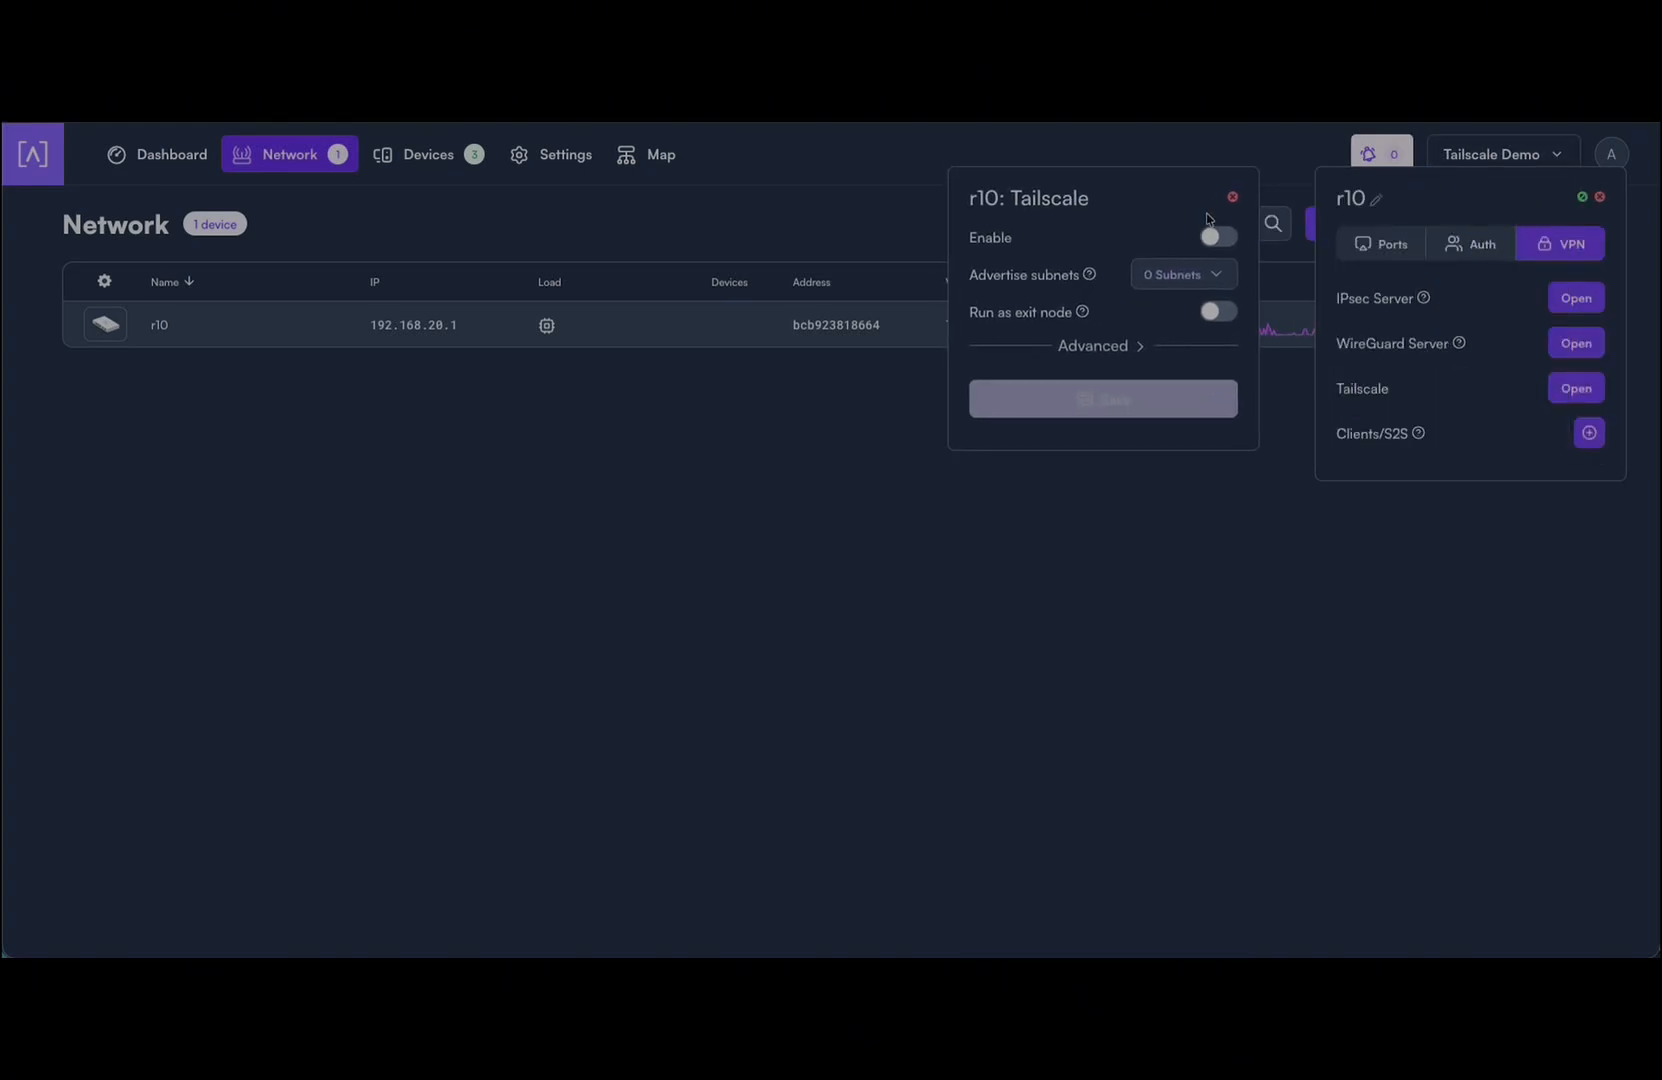
left_click(1213, 238)
left_click(1117, 420)
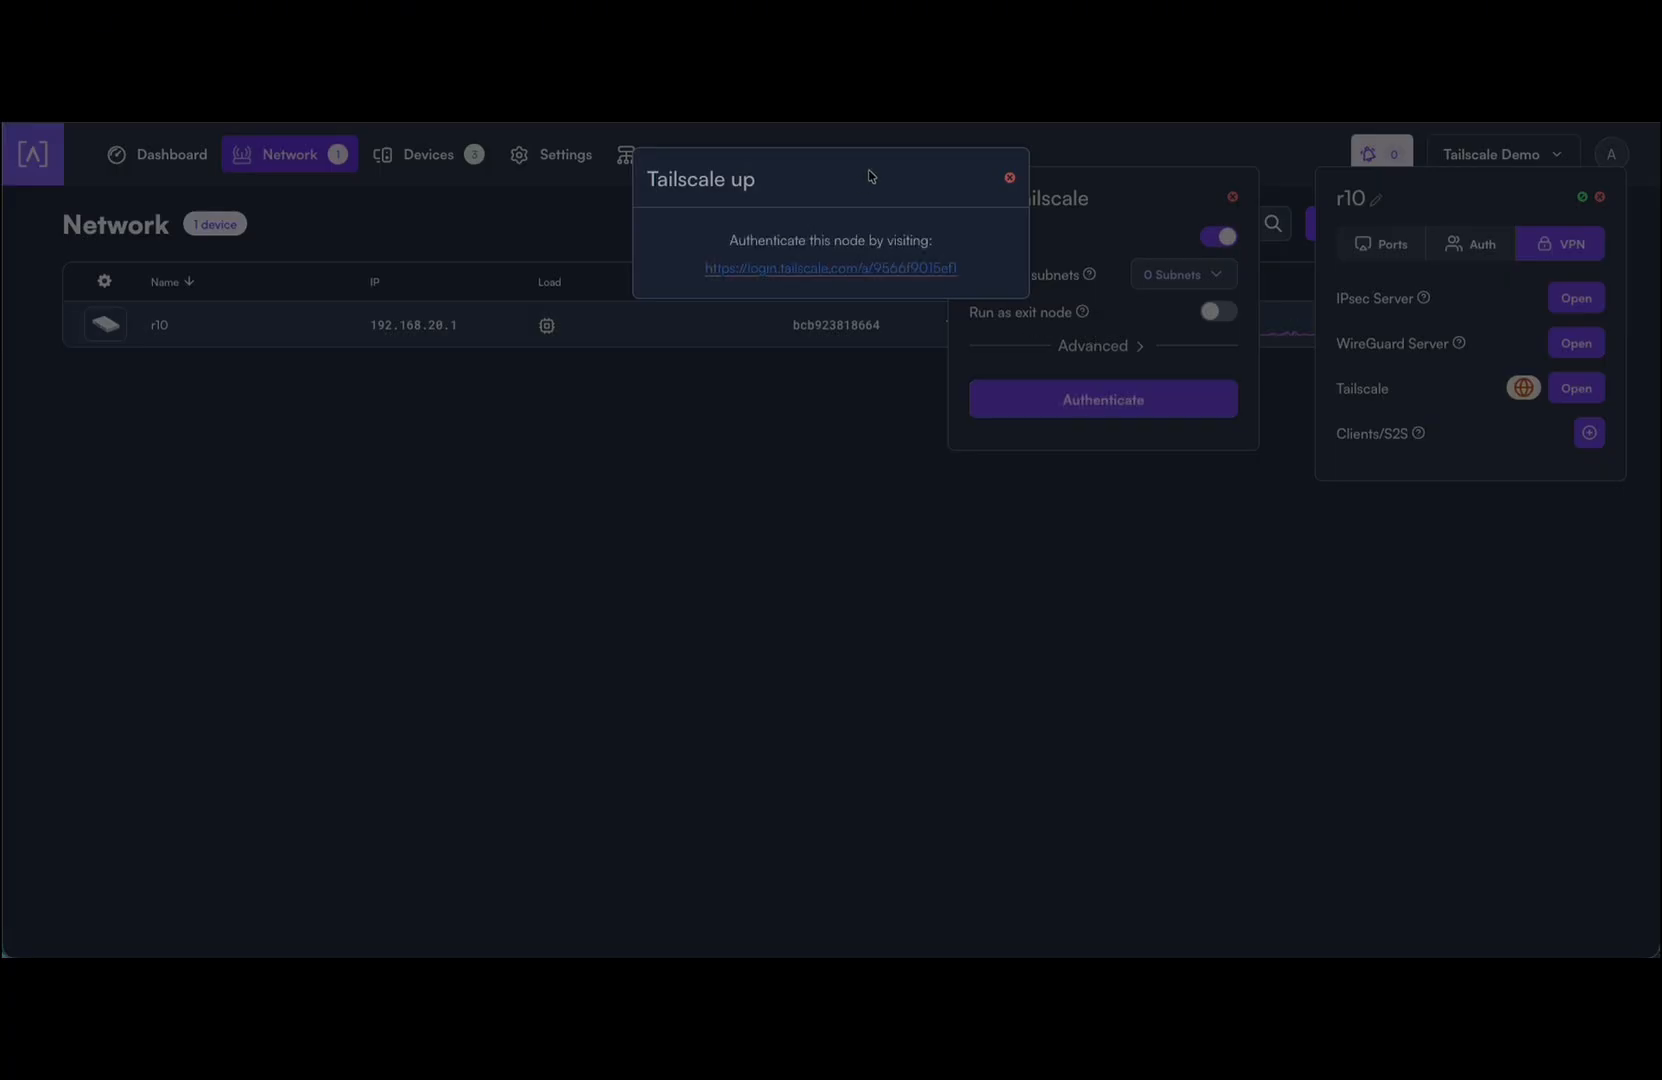
Step: Sign in to Tailscale with a Google account and connect r10 to the alta.inc tailnet
left_click(811, 269)
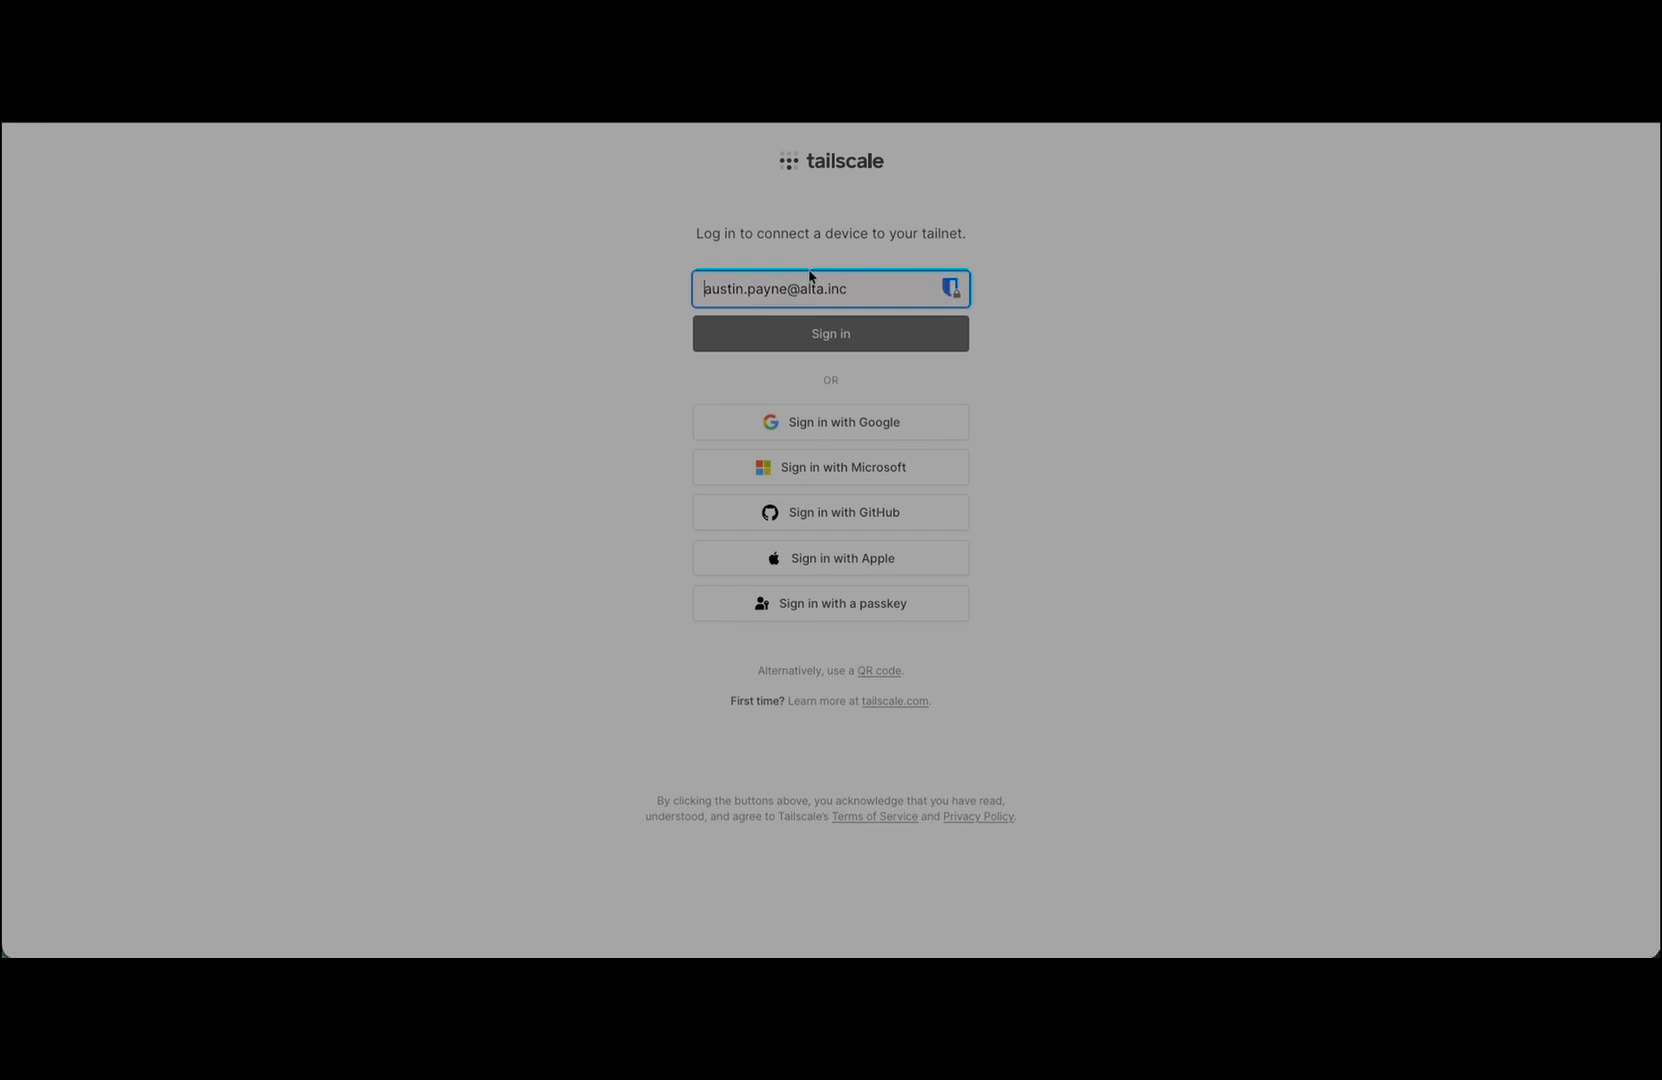
left_click(896, 431)
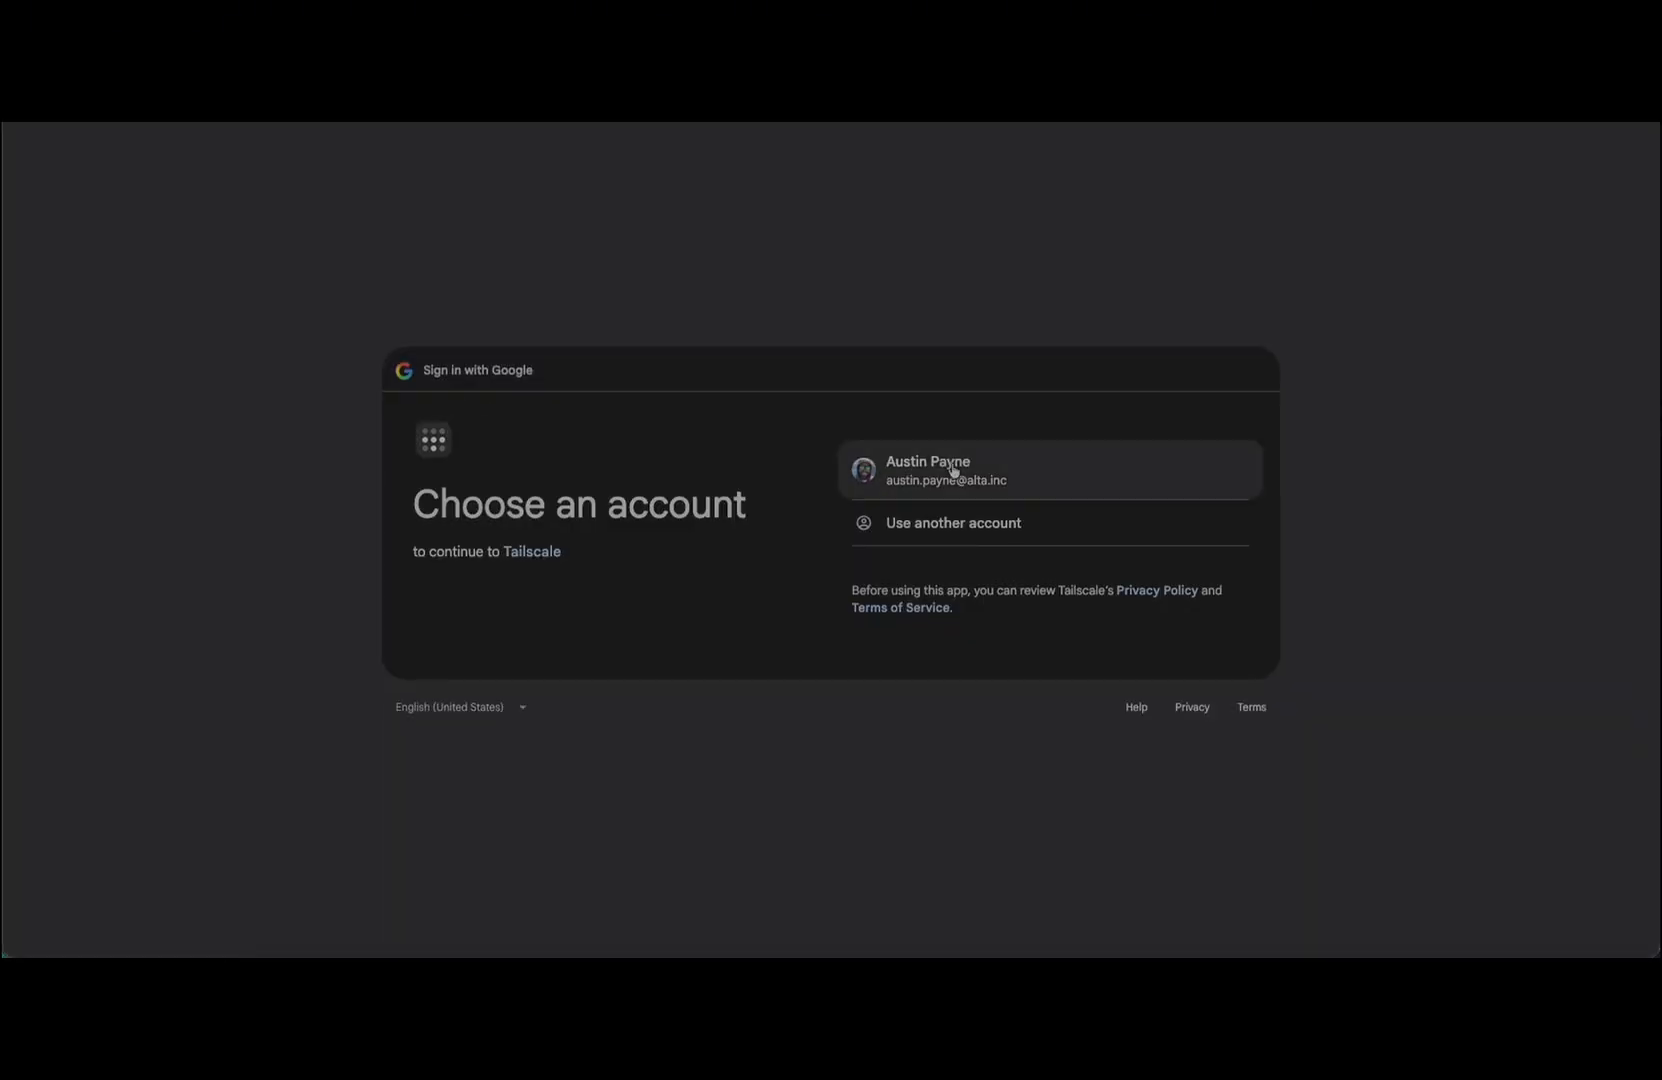
left_click(953, 467)
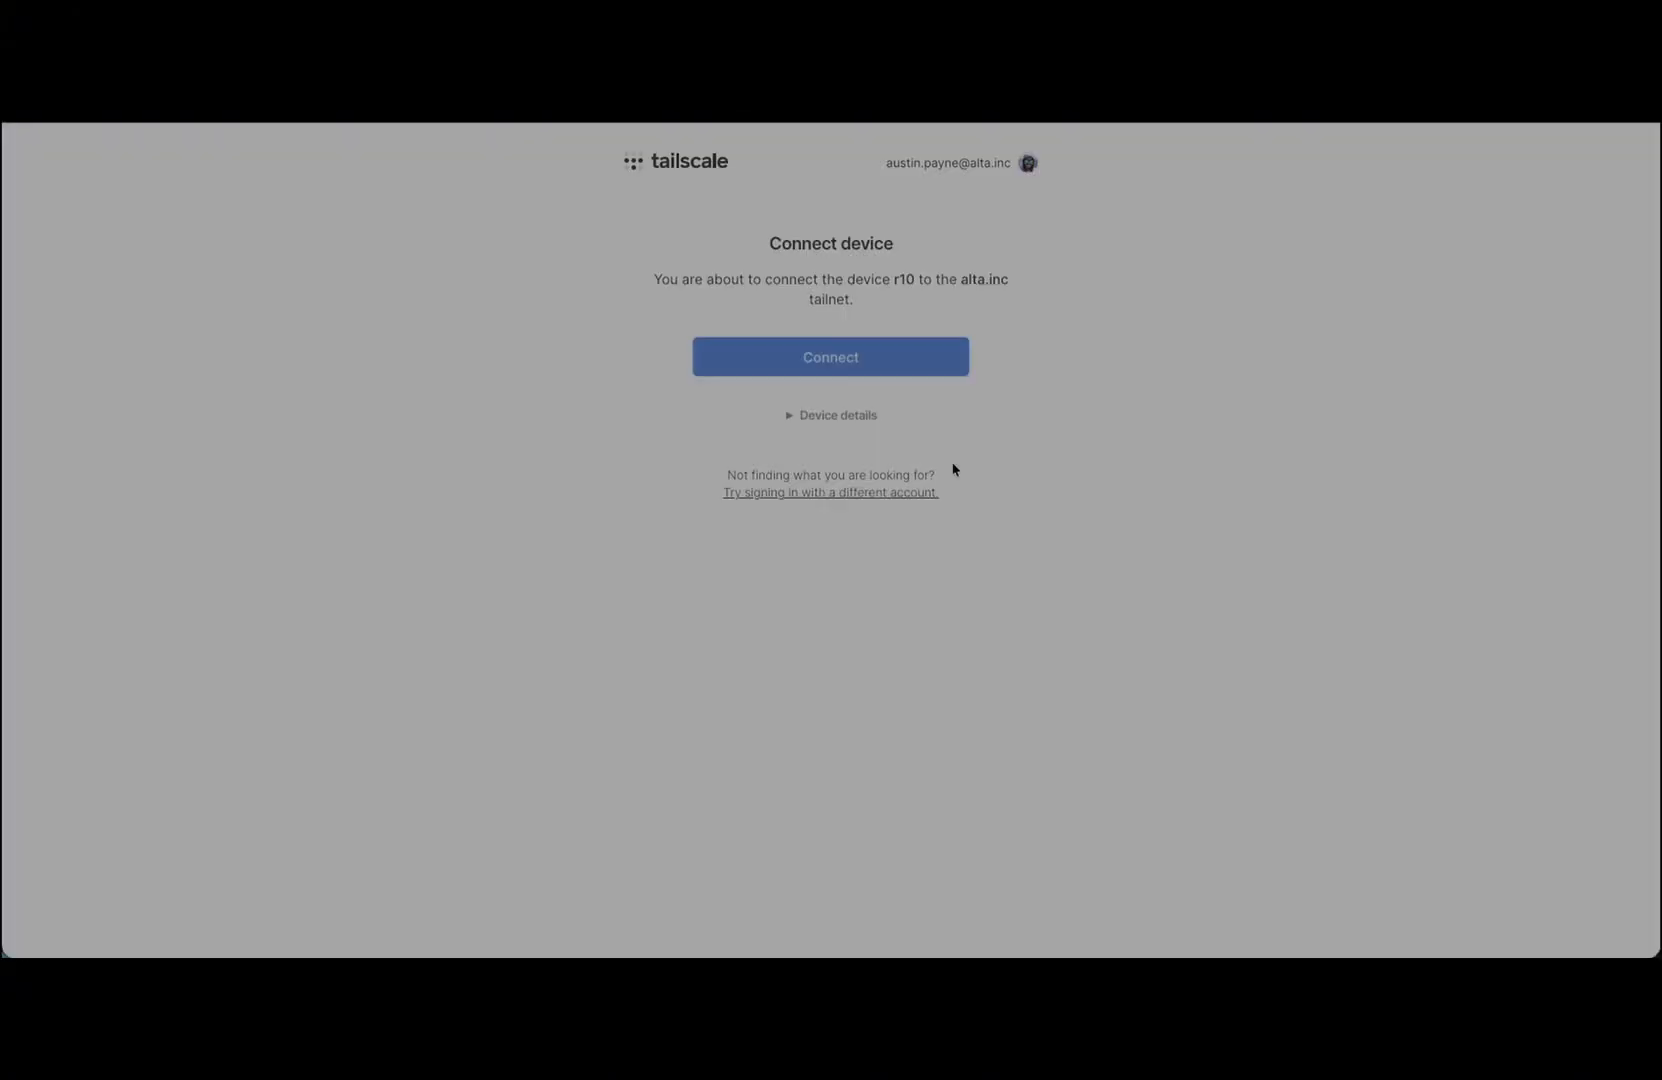
left_click(809, 348)
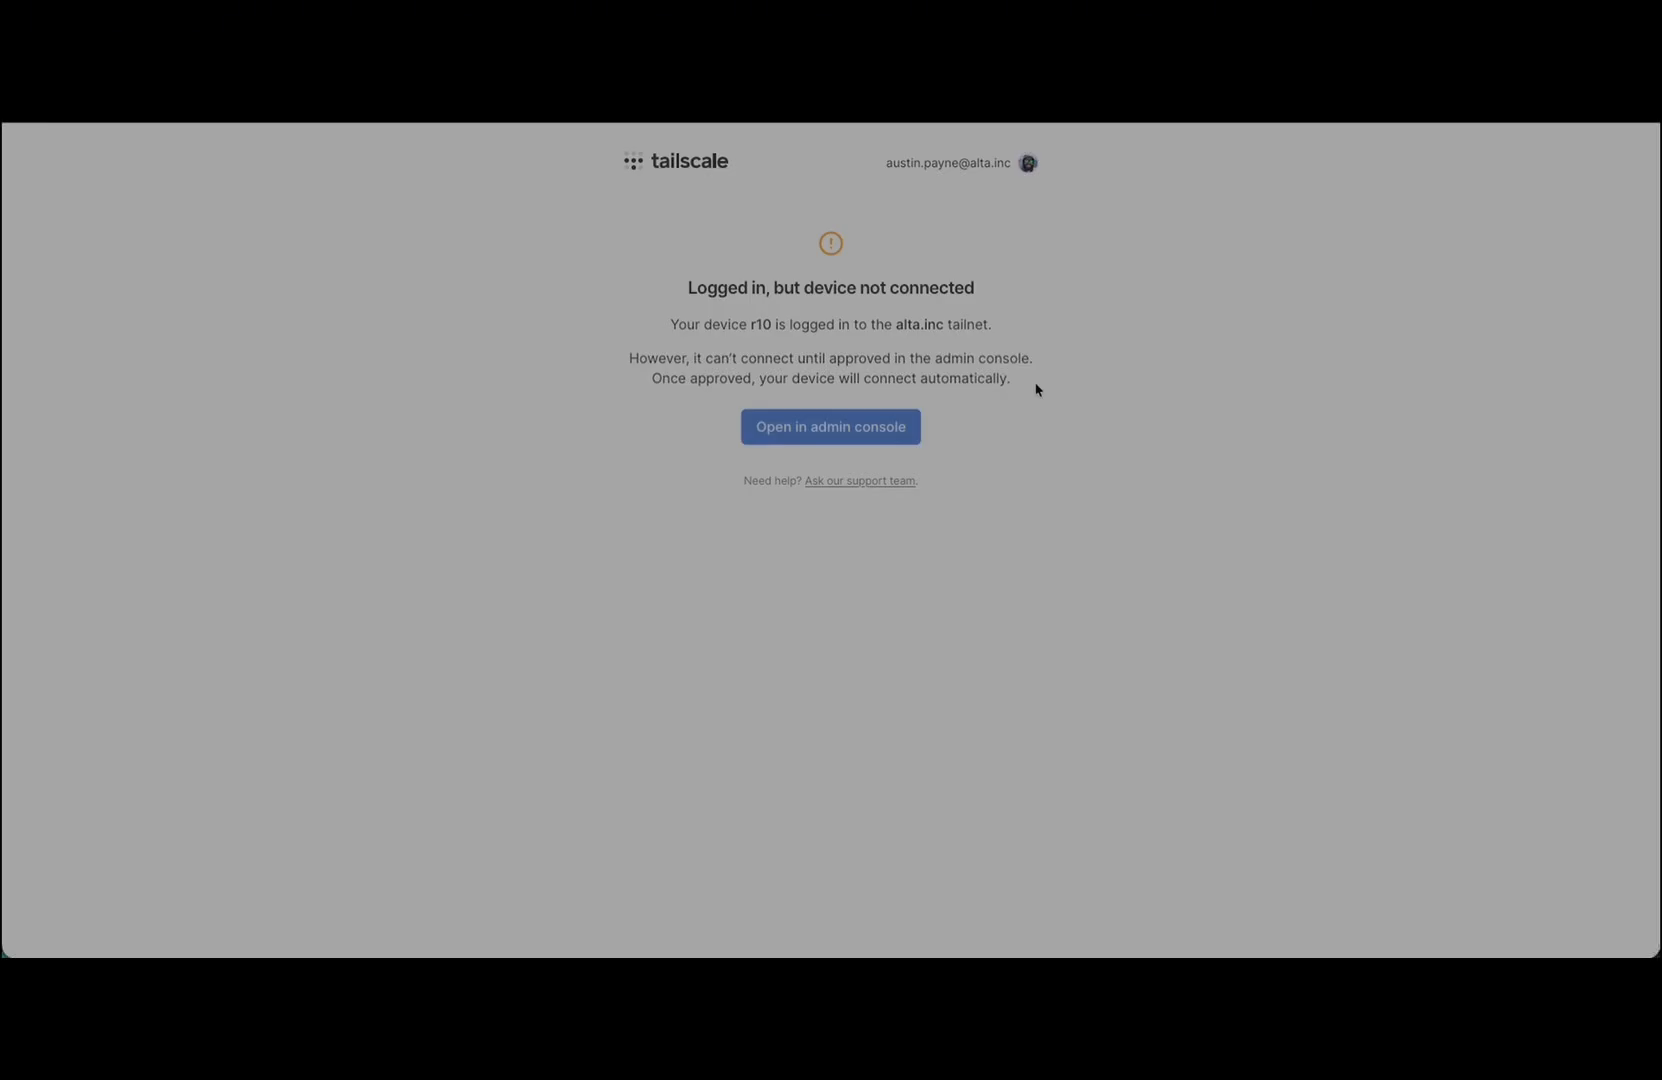
Step: Approve r10 in the Tailscale admin console and return to the Machines list
left_click(878, 430)
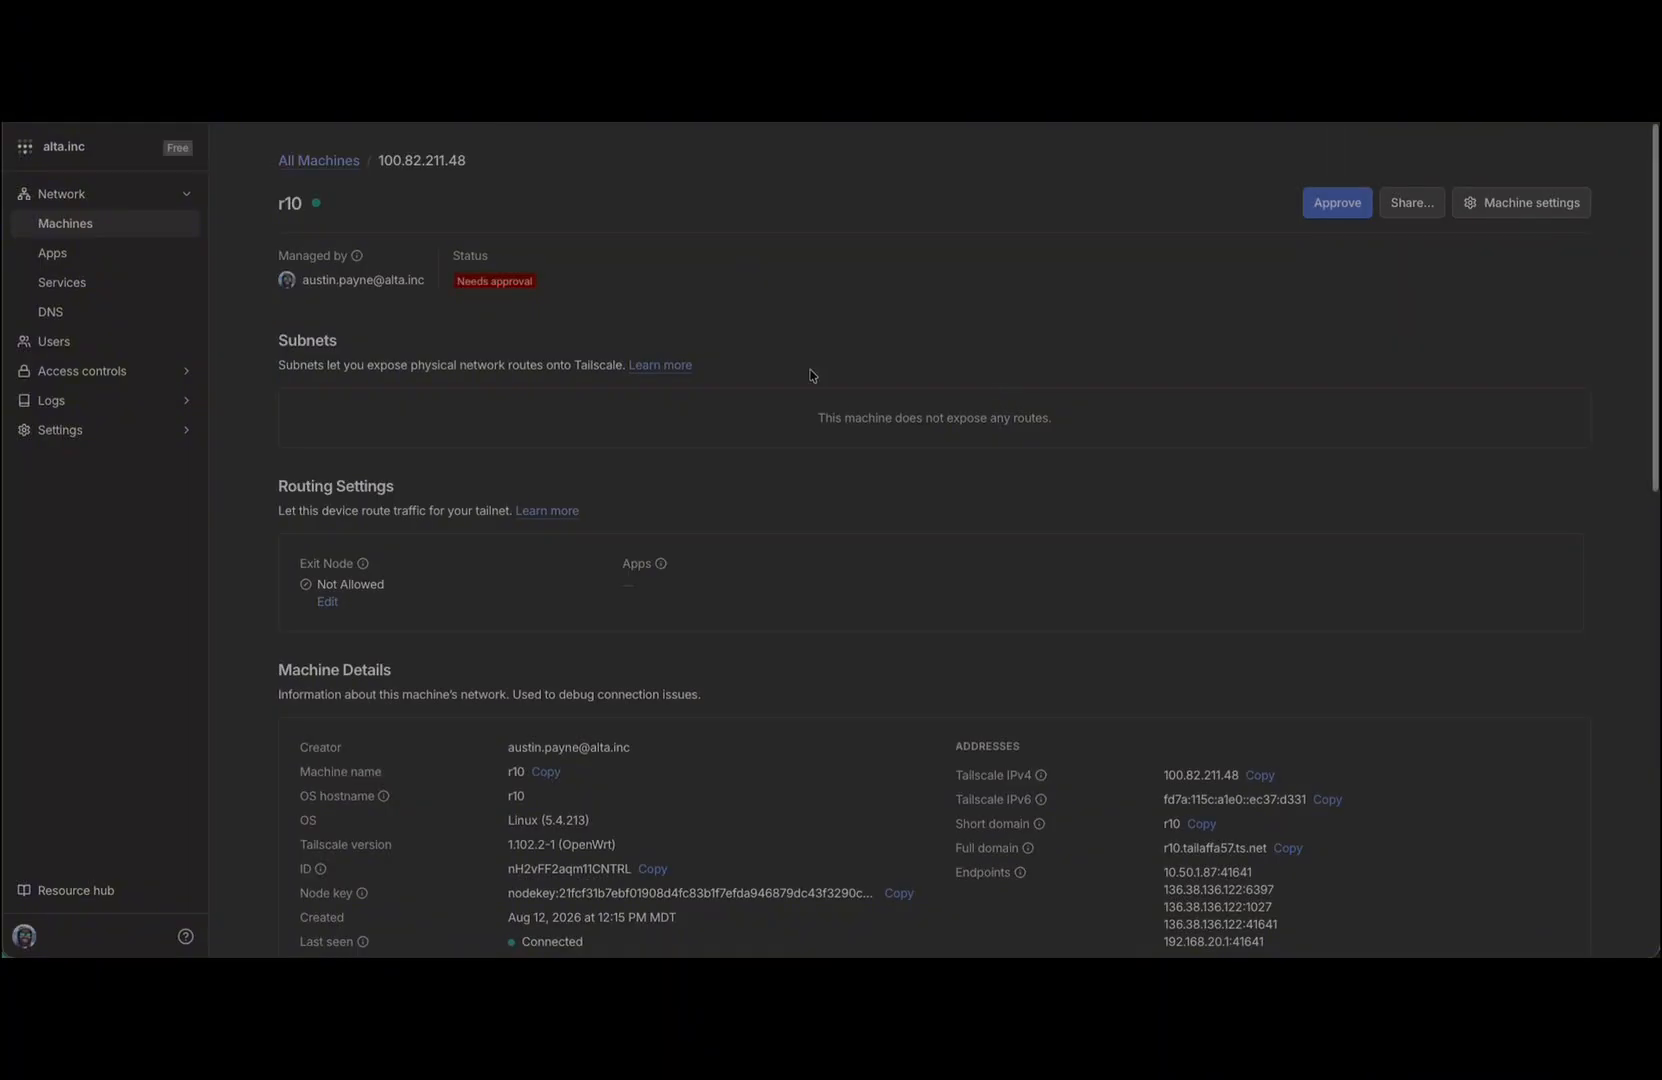
left_click(1355, 210)
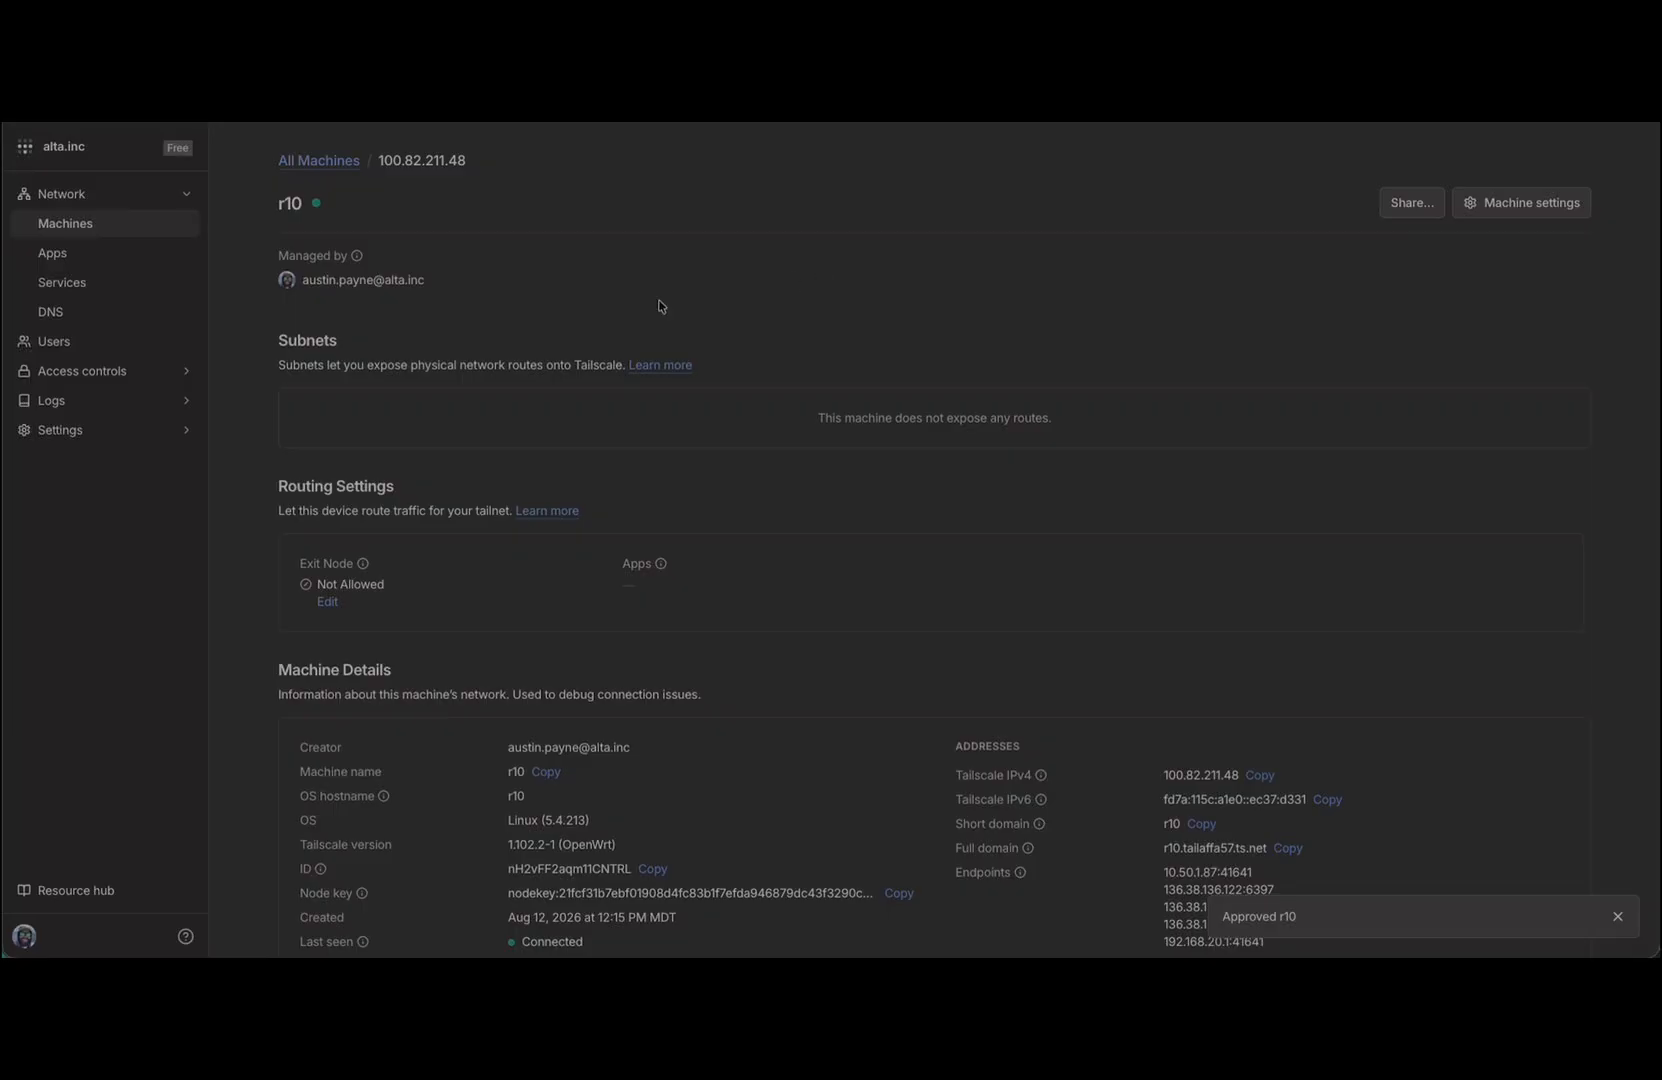
left_click(322, 162)
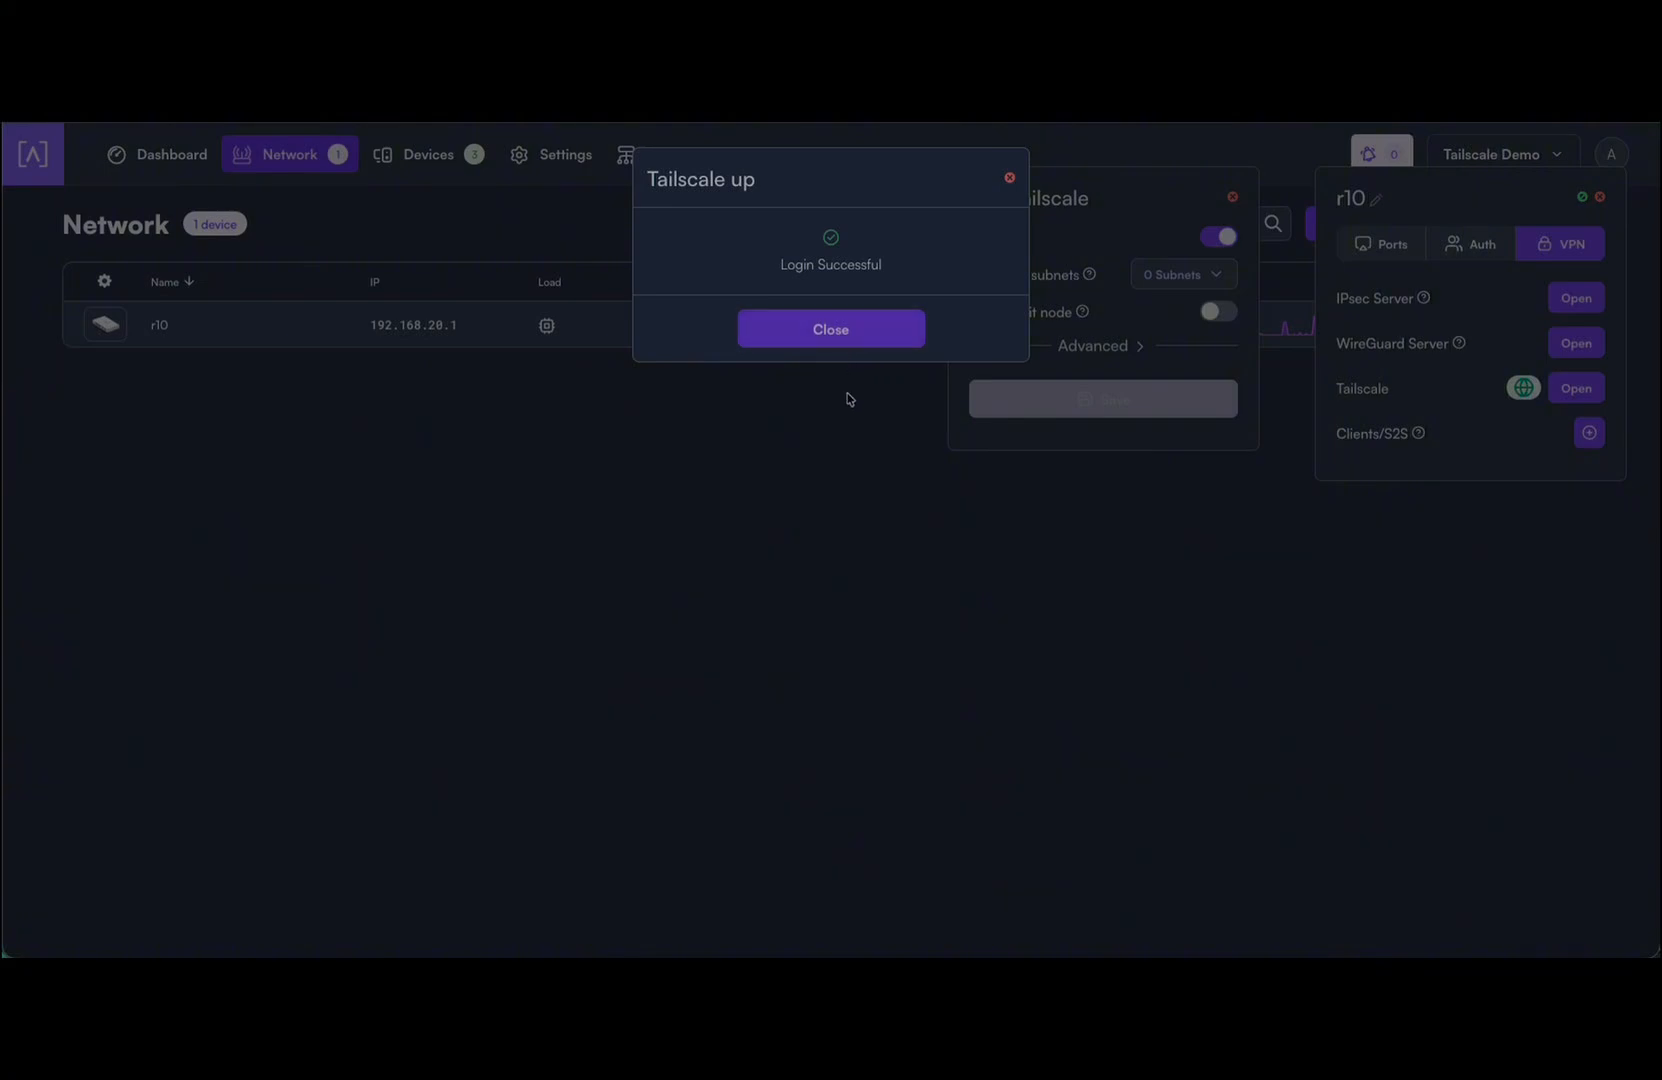
Step: Advertise all subnets including 192.168.20.0/24, turn on Run as exit node, and save r10's settings
left_click(847, 338)
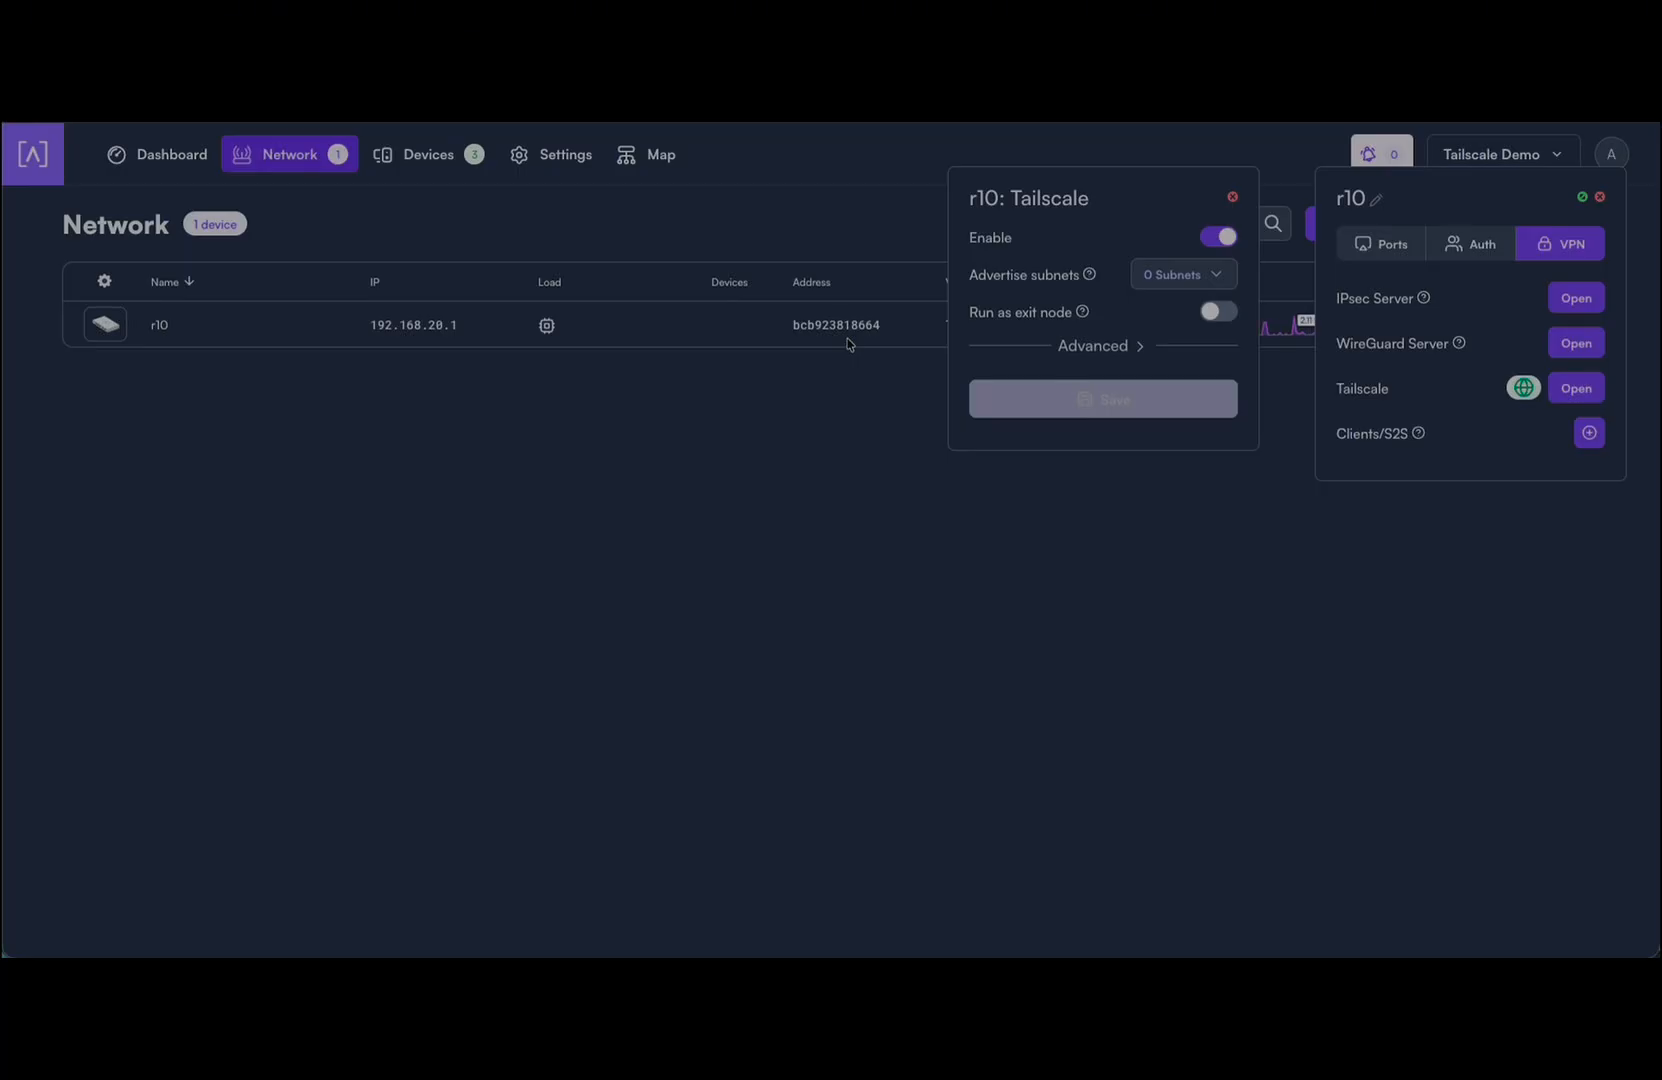
left_click(1178, 276)
left_click(1163, 435)
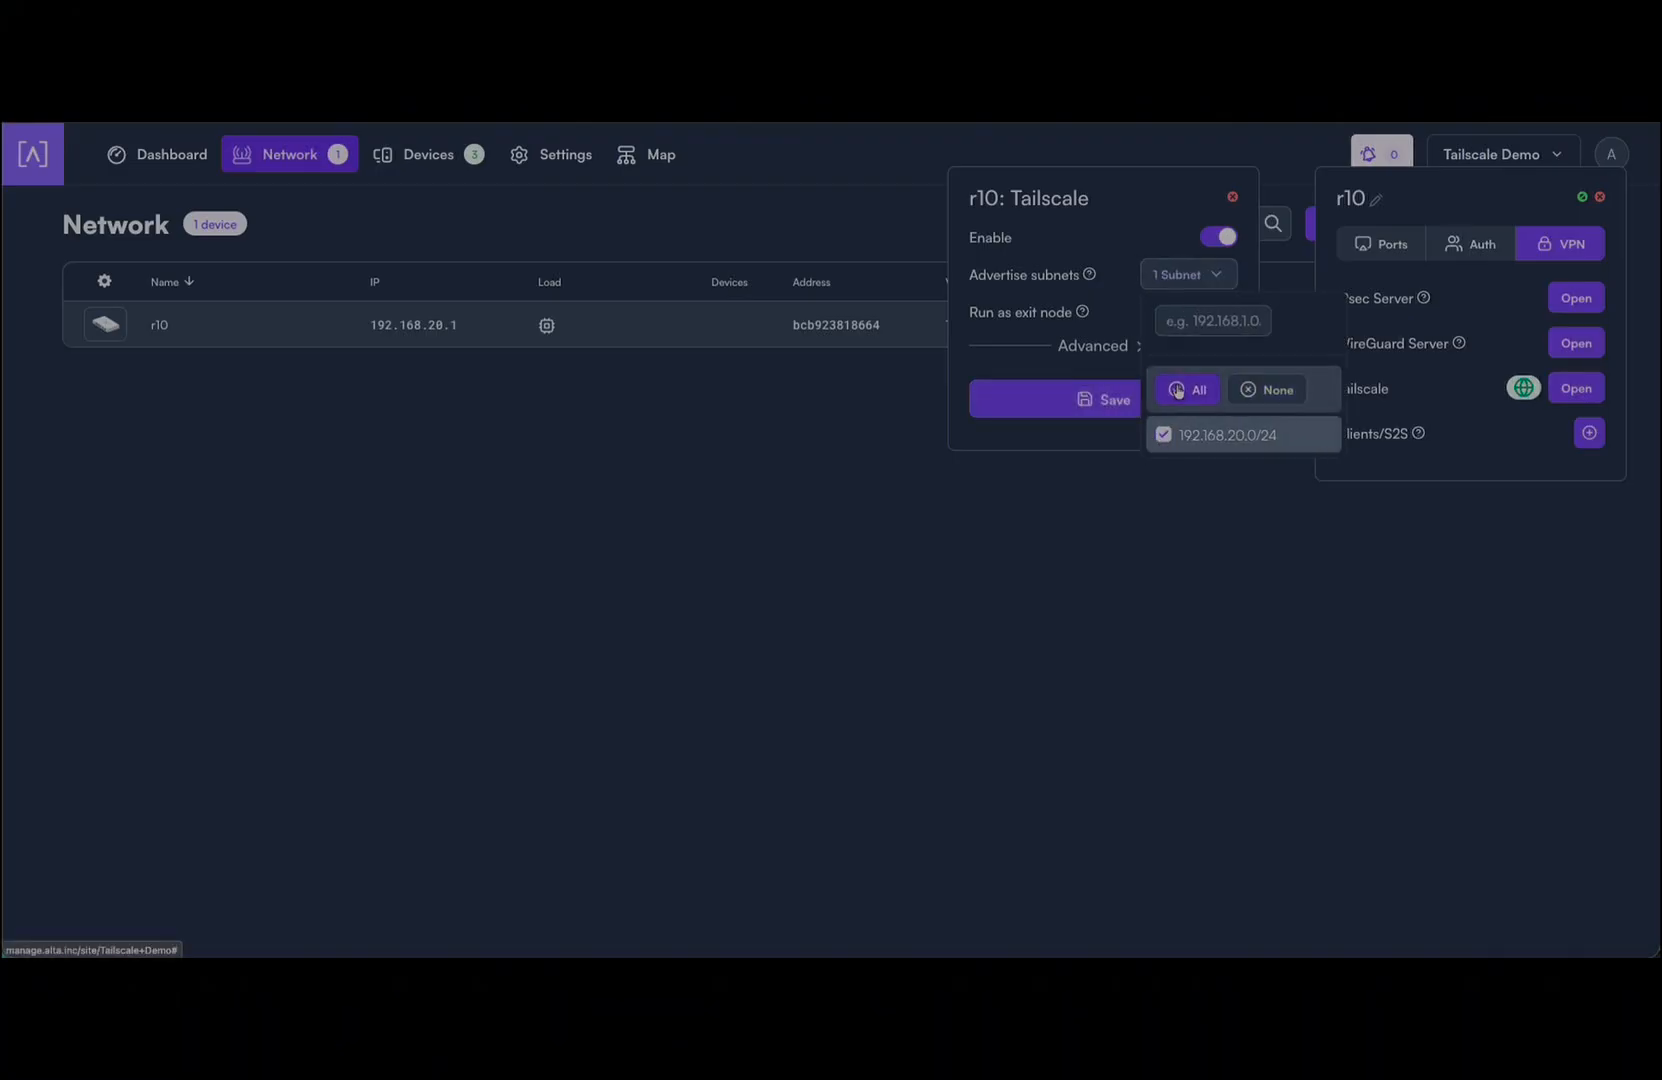
left_click(1124, 297)
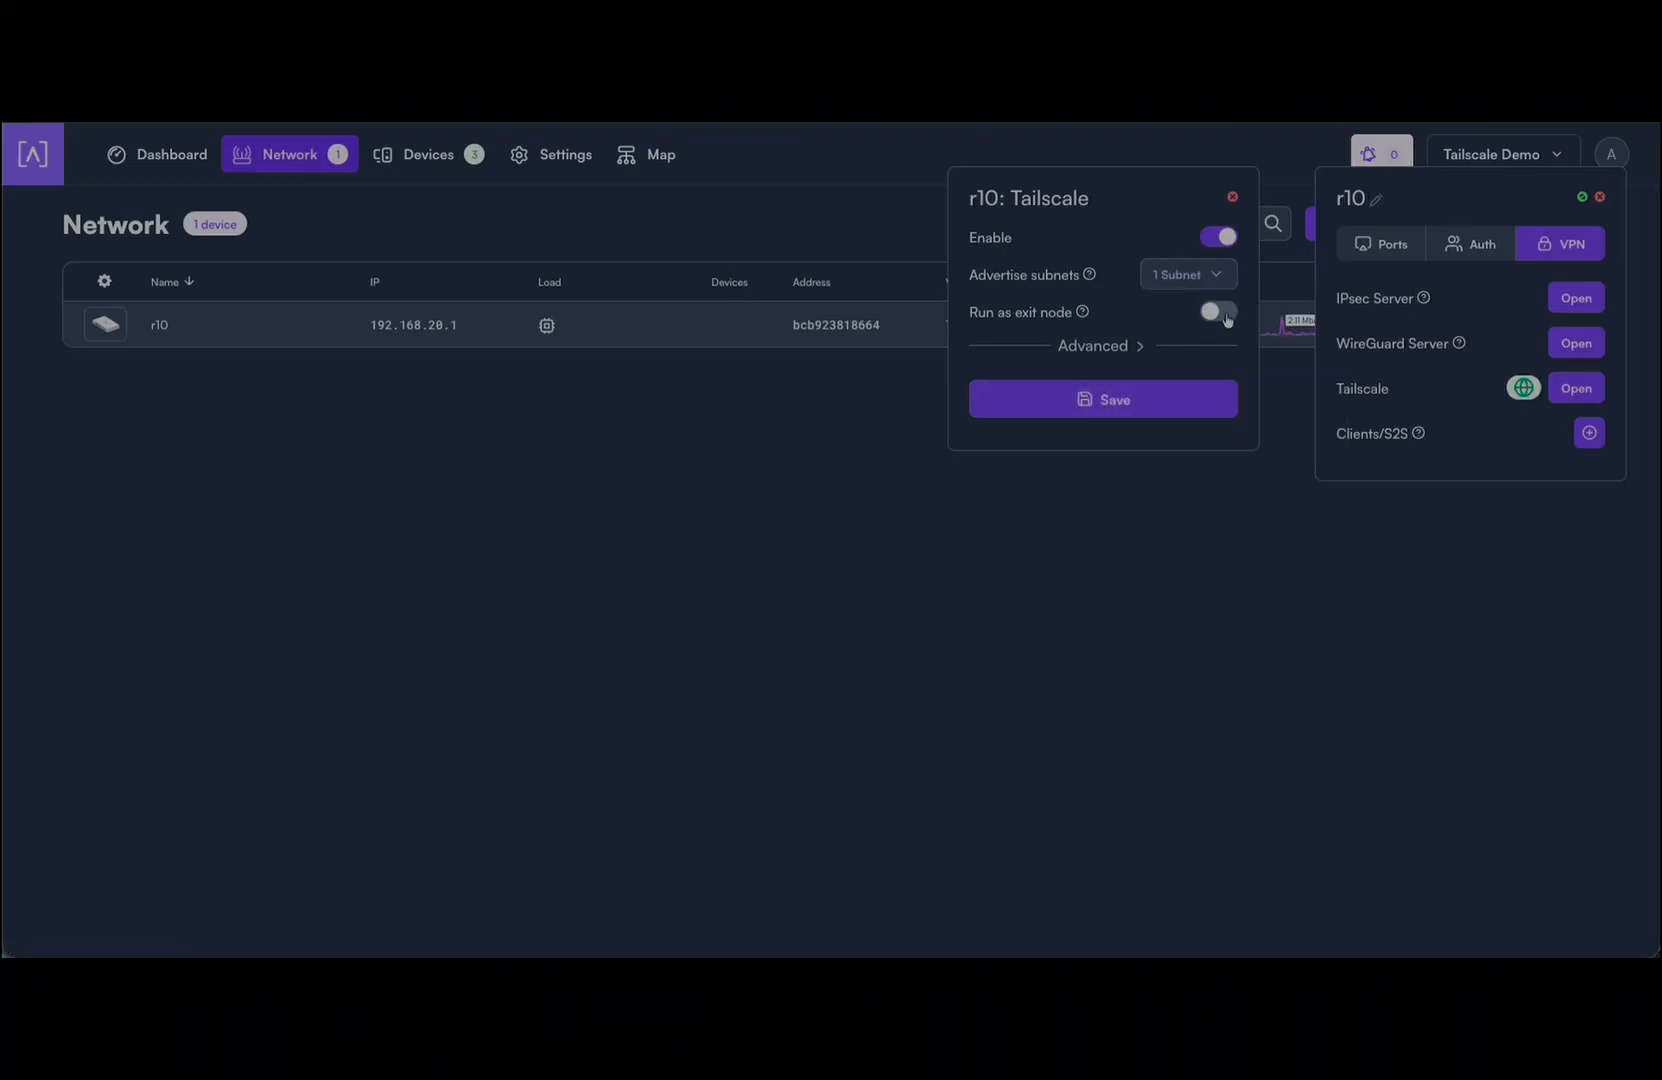
left_click(1226, 317)
mouse_move(1067, 310)
left_click(1134, 396)
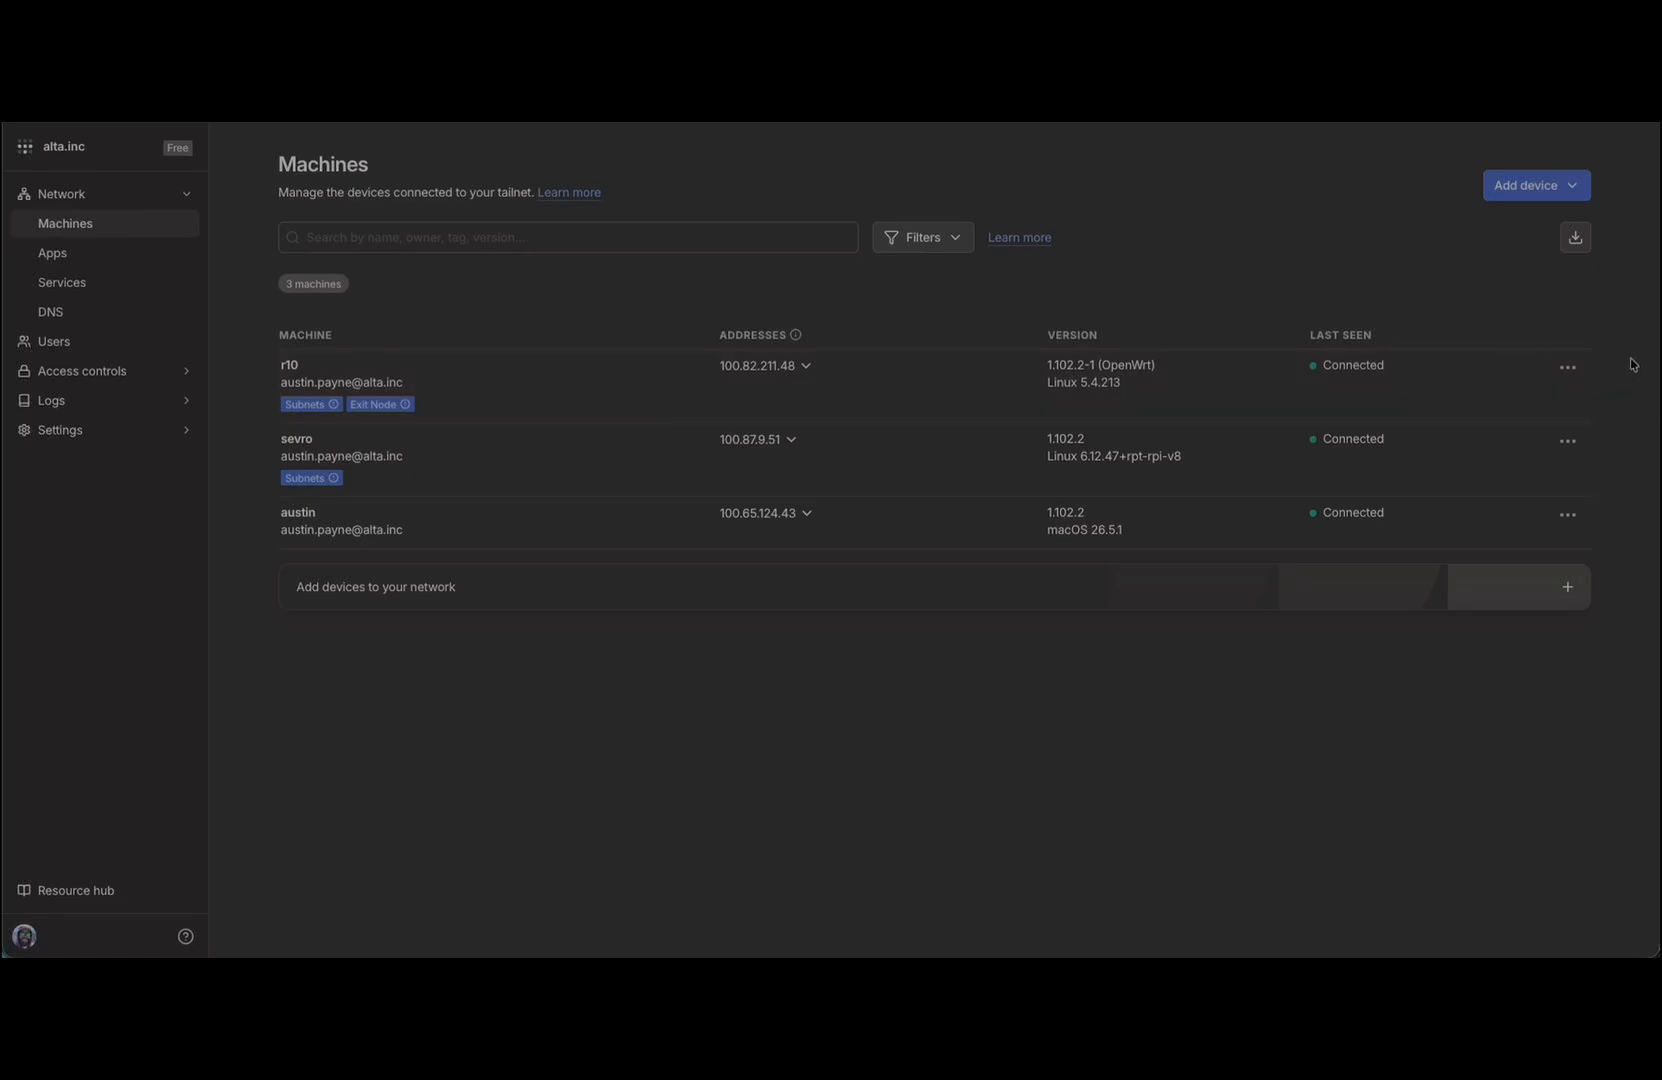
Step: In r10's route settings, approve the 192.168.20.0/24 route and Use as exit node, then save
left_click(1567, 368)
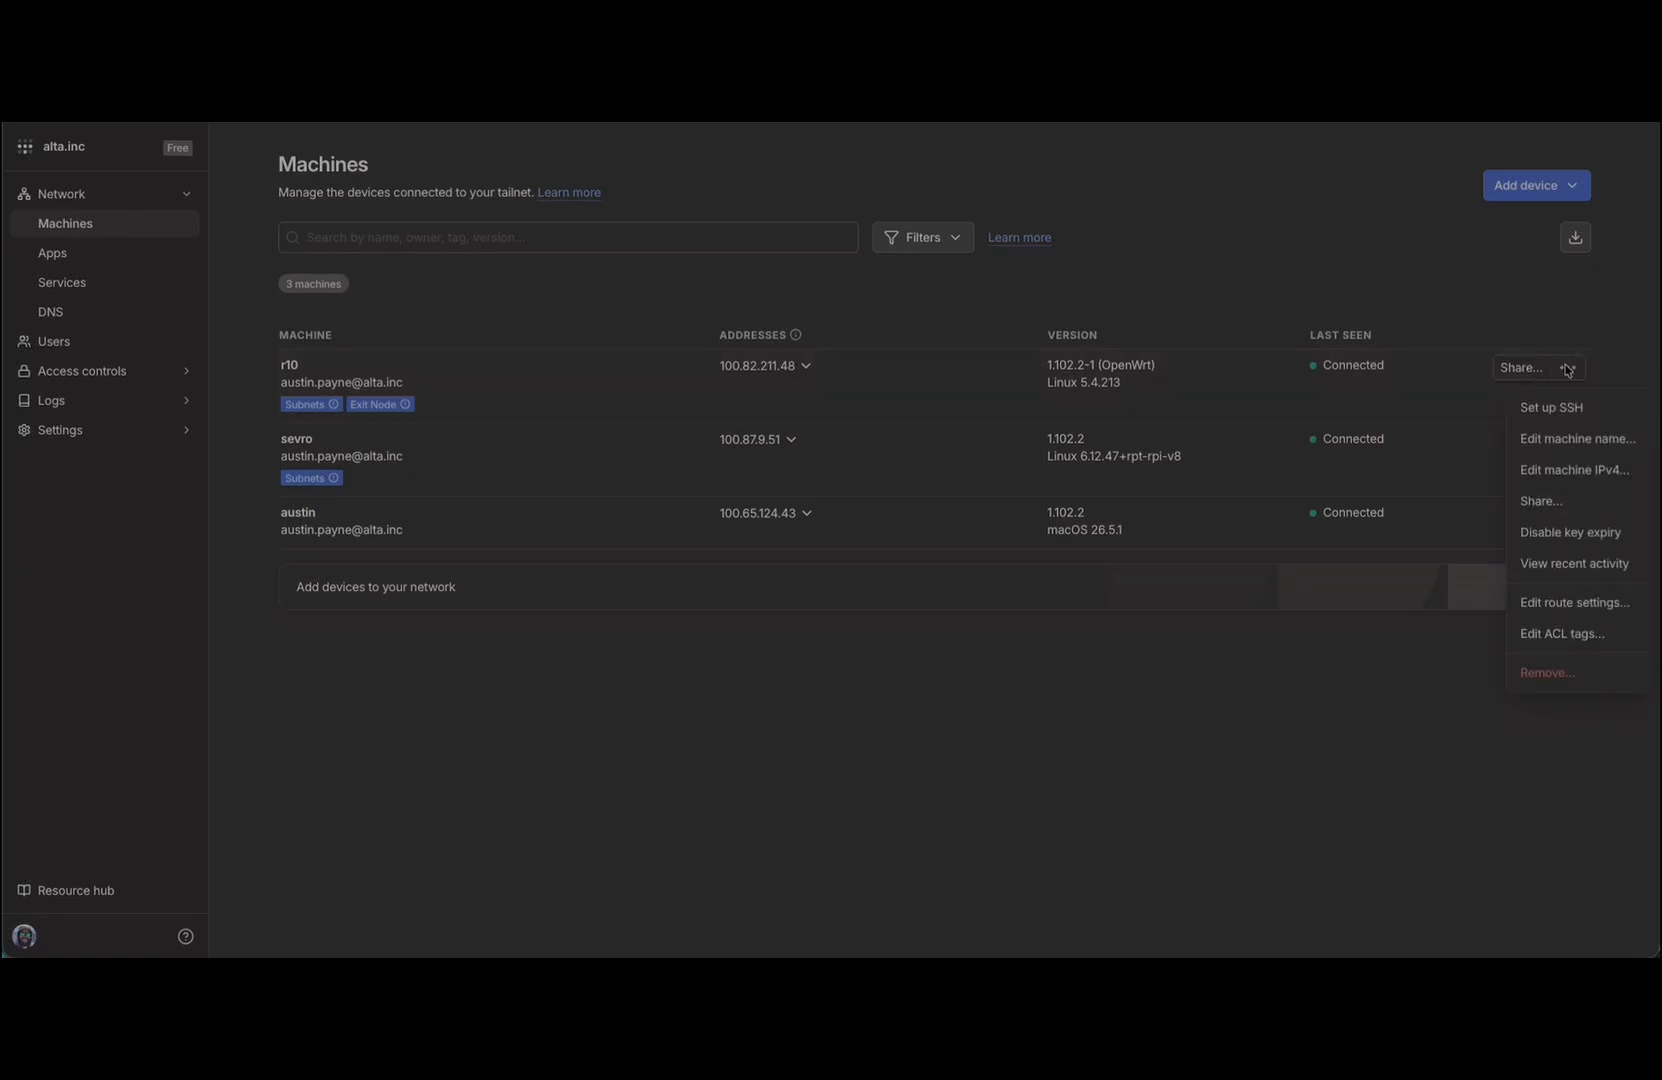
left_click(1553, 603)
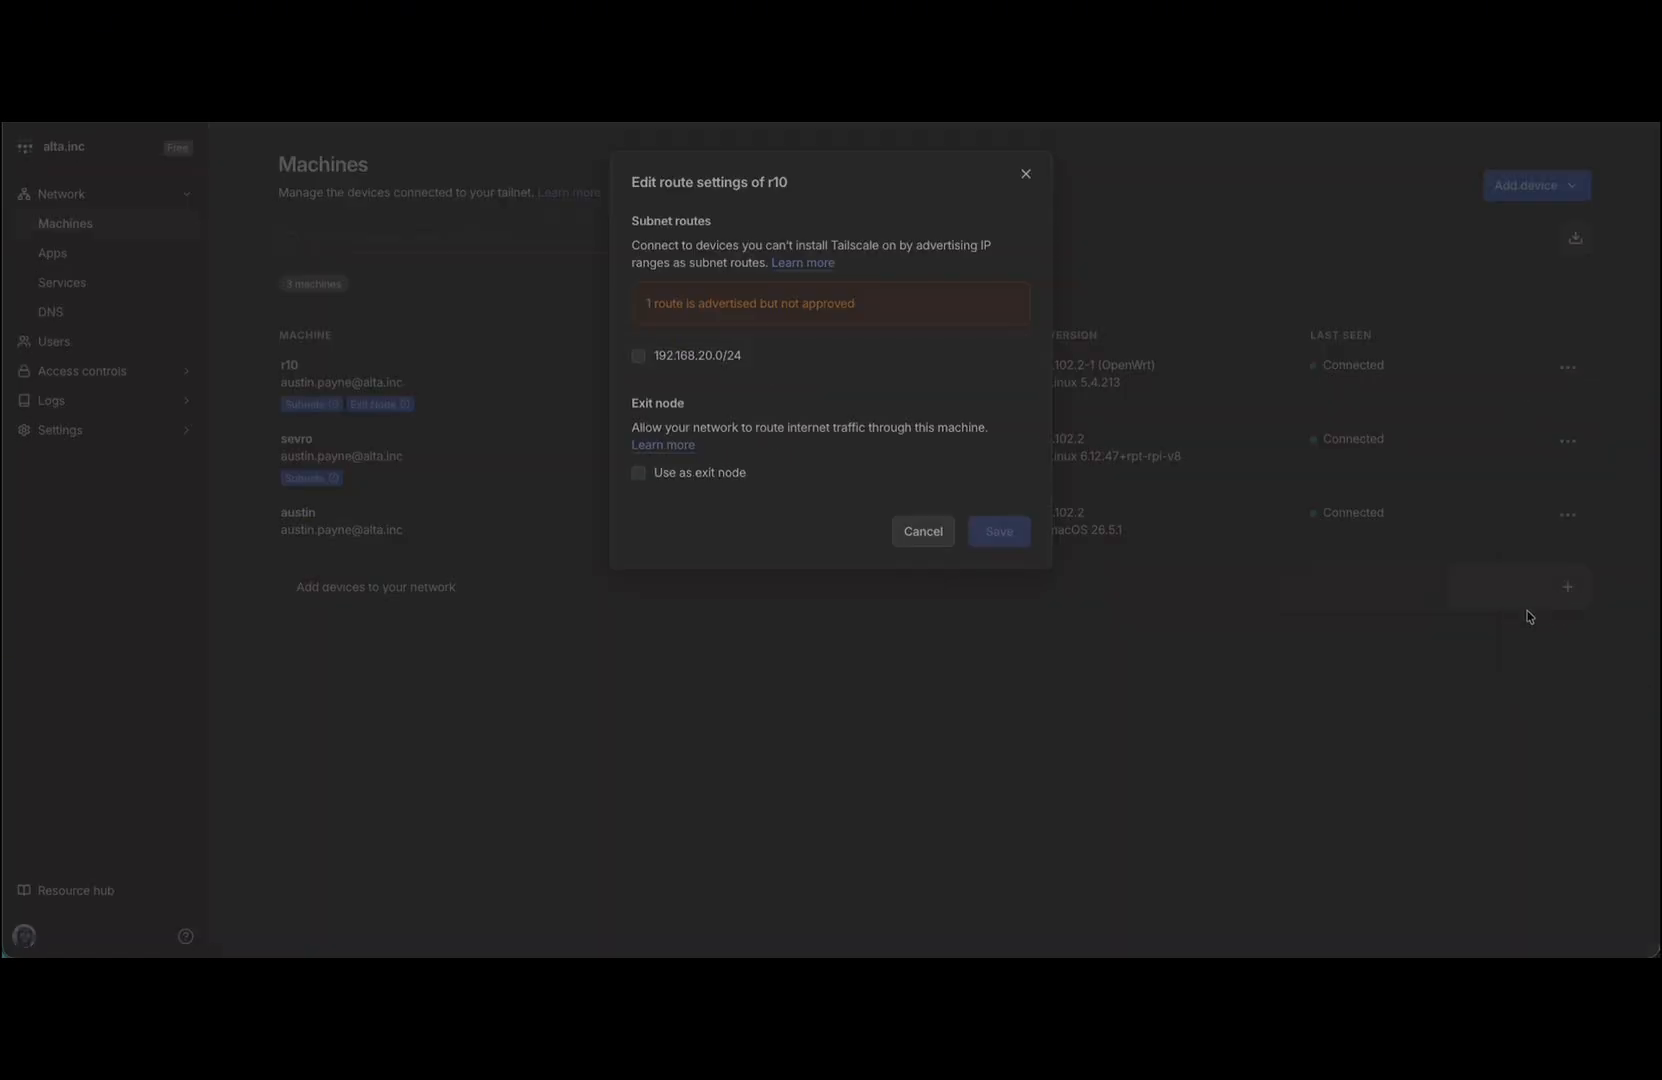
left_click(638, 357)
left_click(638, 419)
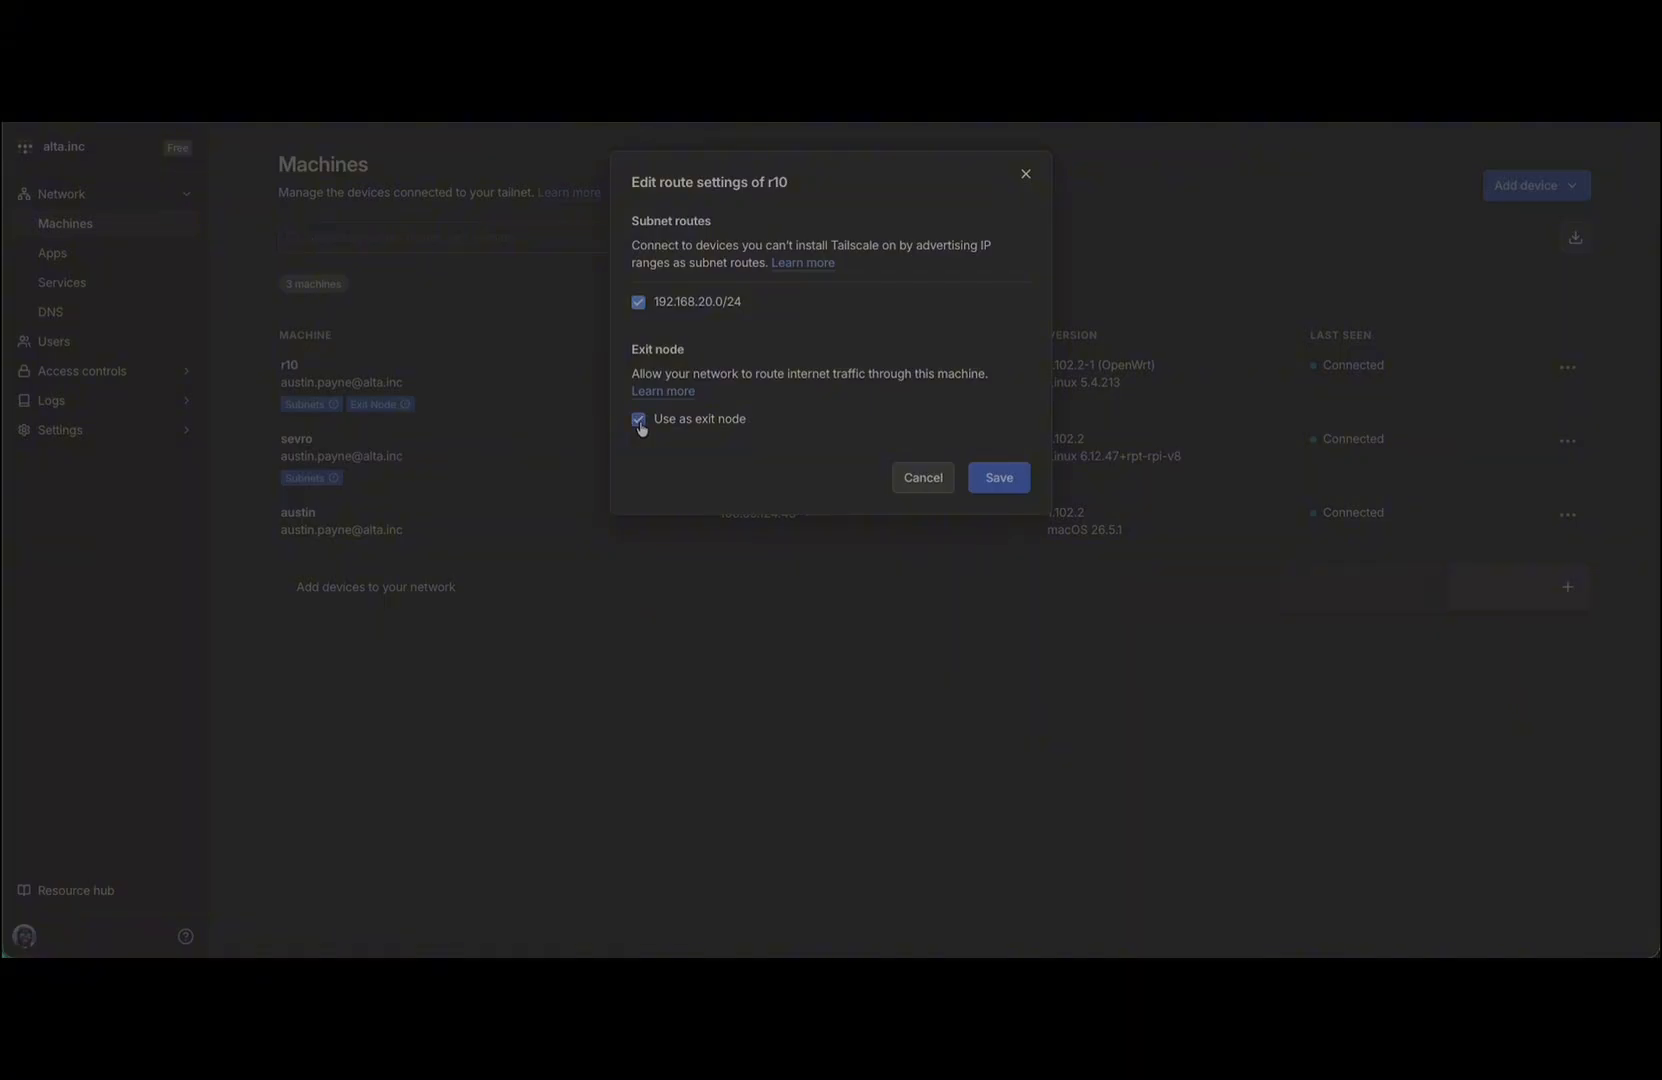
left_click(1000, 479)
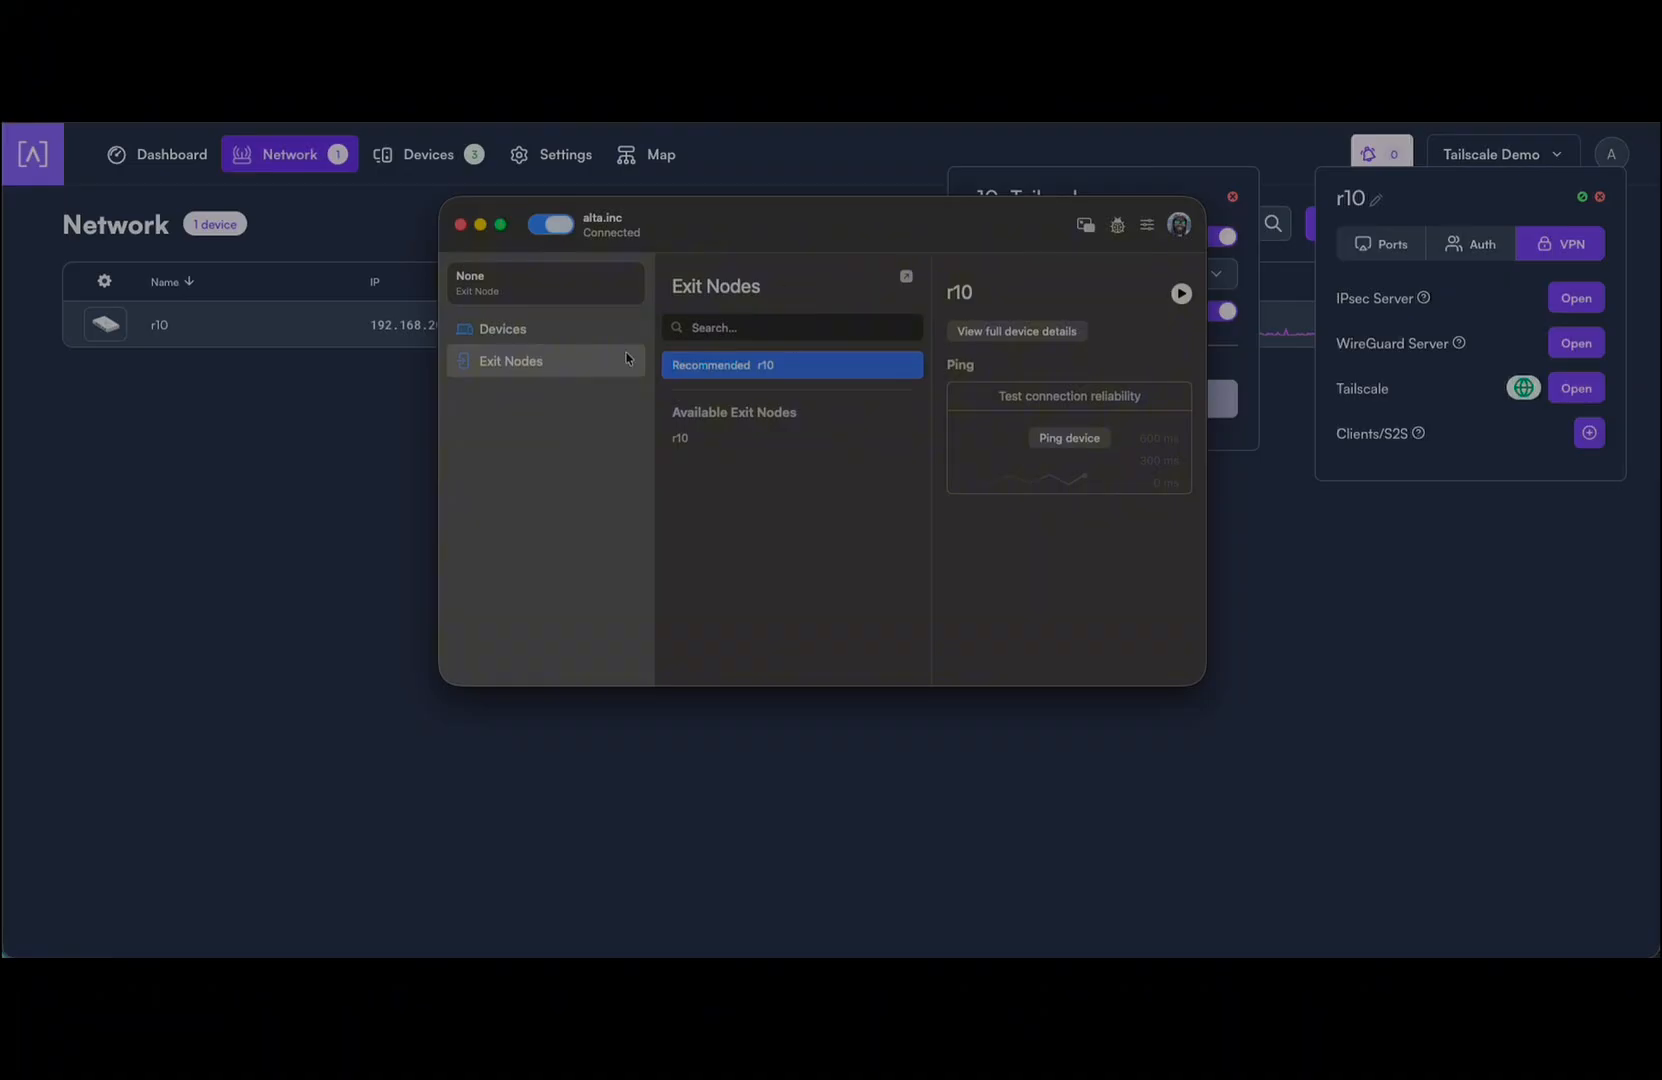
Step: Find r10 among the exit nodes in the Tailscale app and select it
left_click(512, 335)
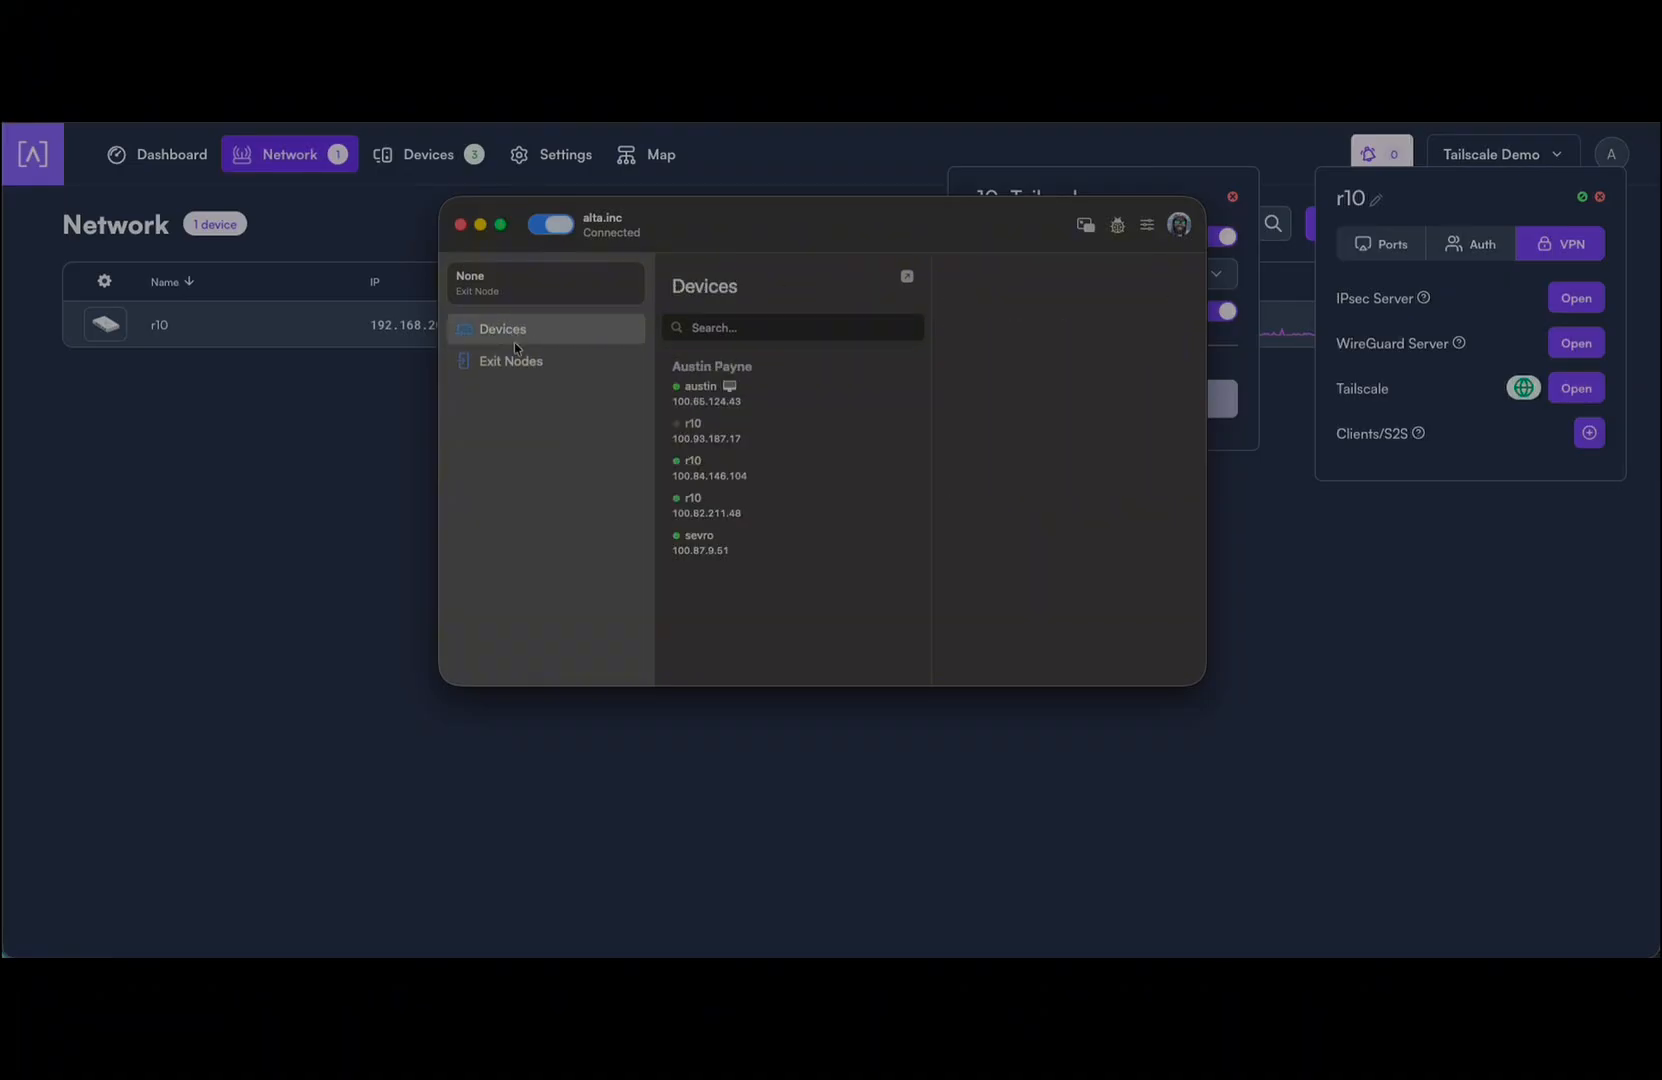
left_click(540, 364)
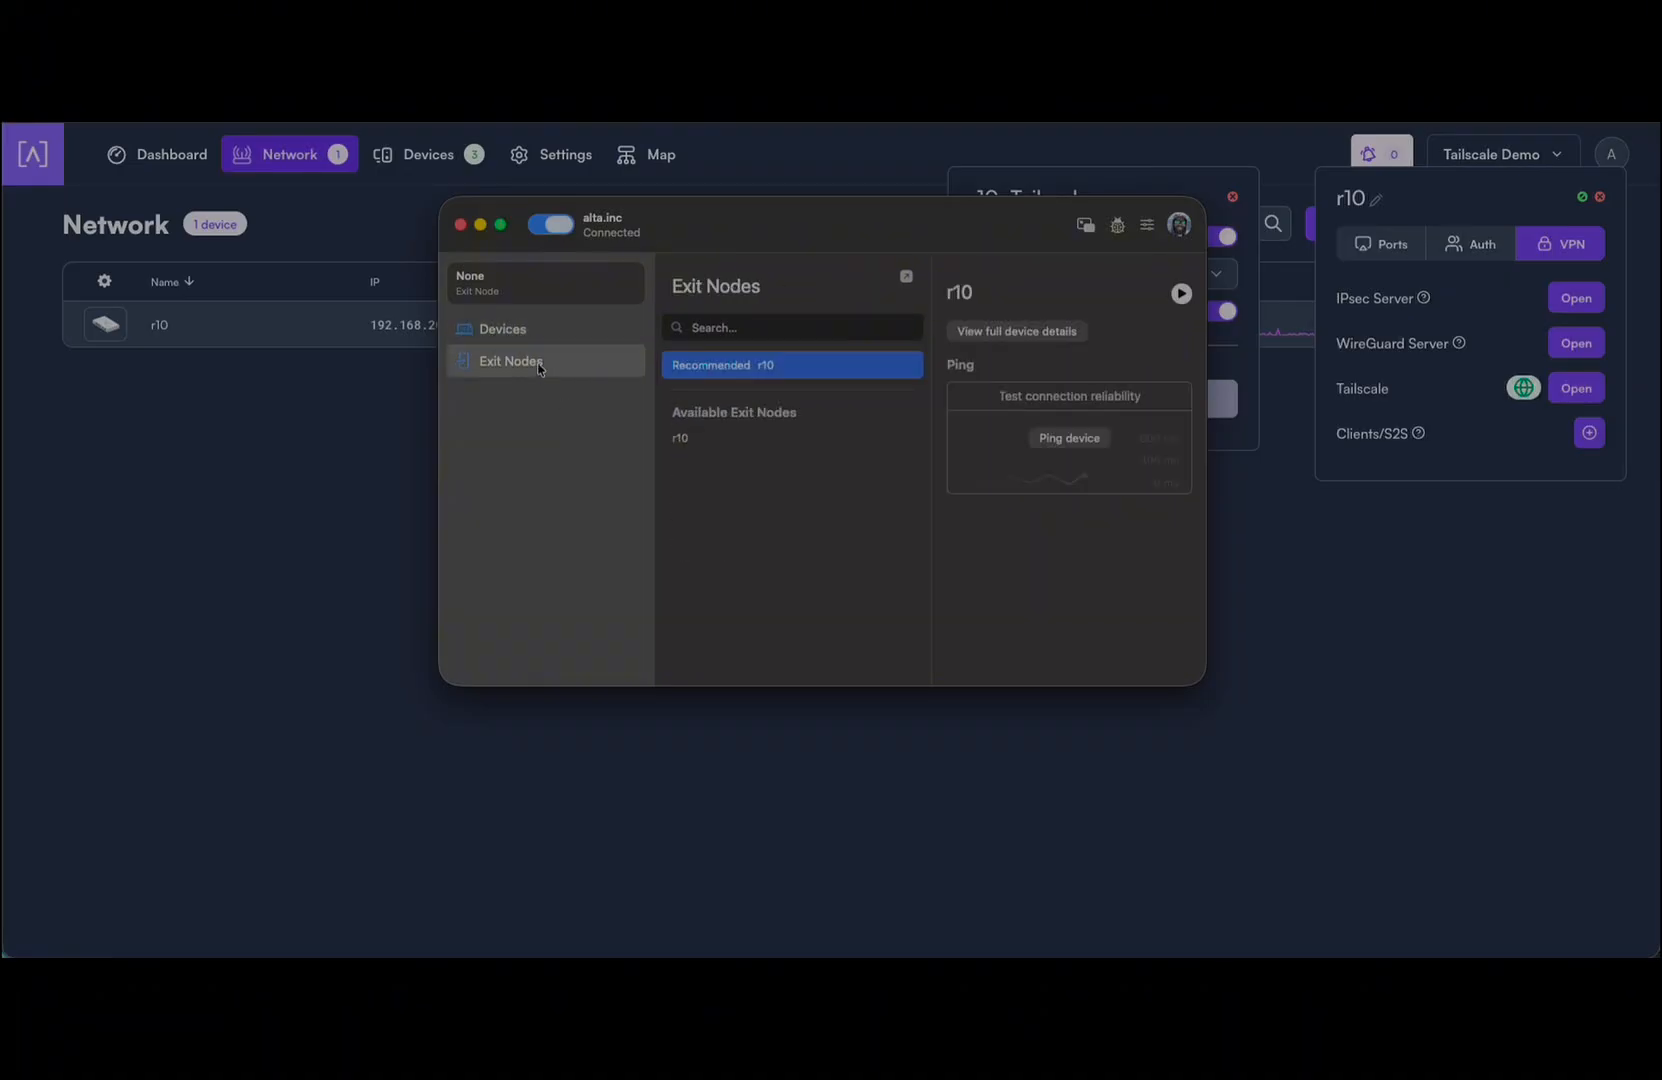
mouse_move(814, 382)
left_click(718, 427)
left_click(768, 360)
Step: Ping r10 to confirm a direct connection, then return to the router management page
left_click(1090, 440)
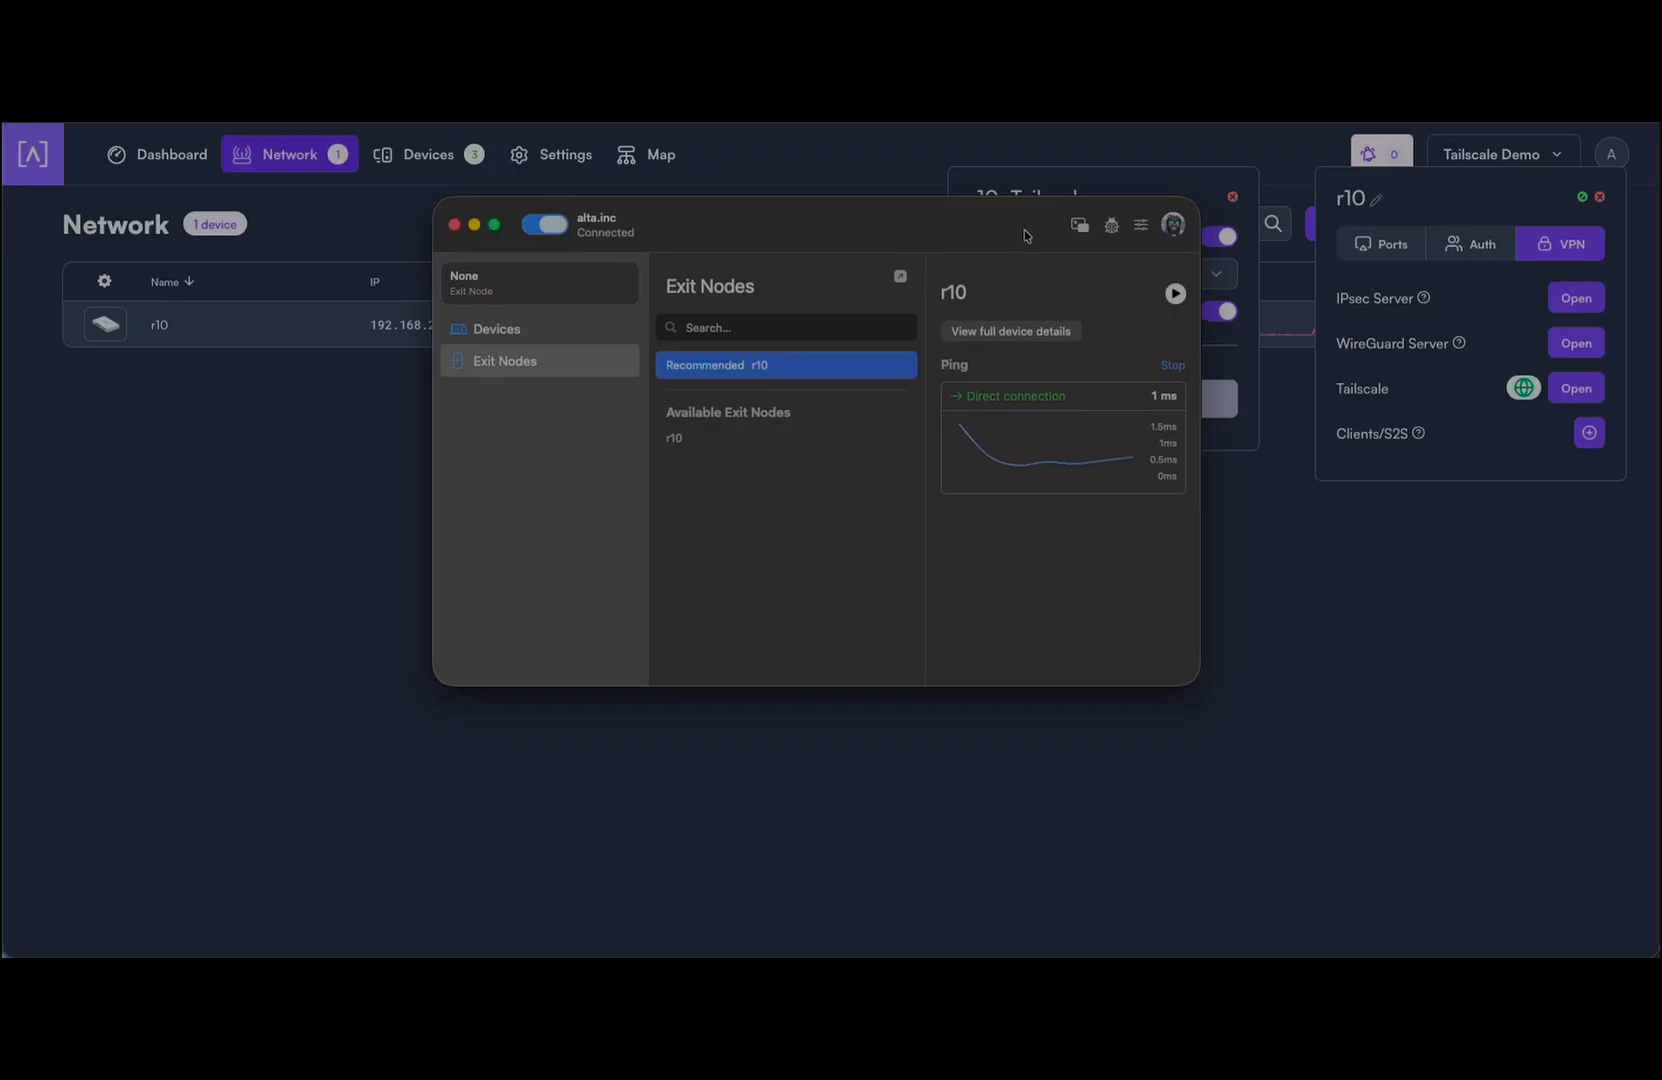
left_click(1080, 384)
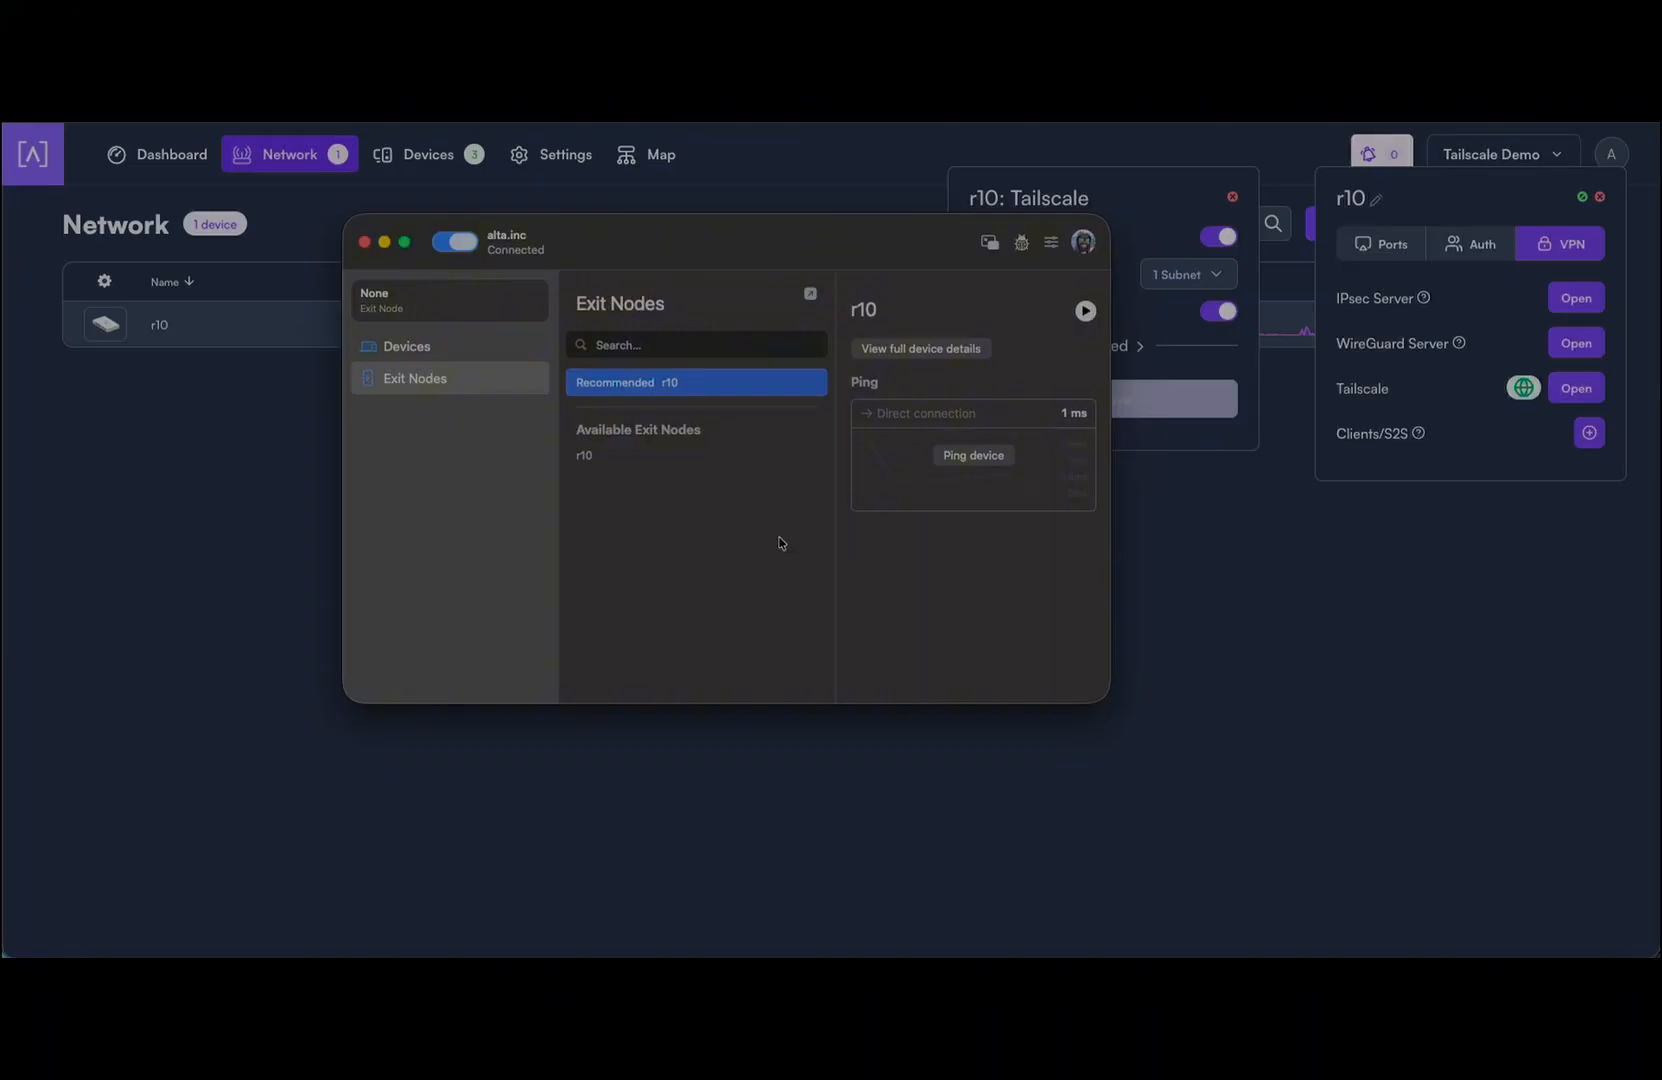
left_click(258, 487)
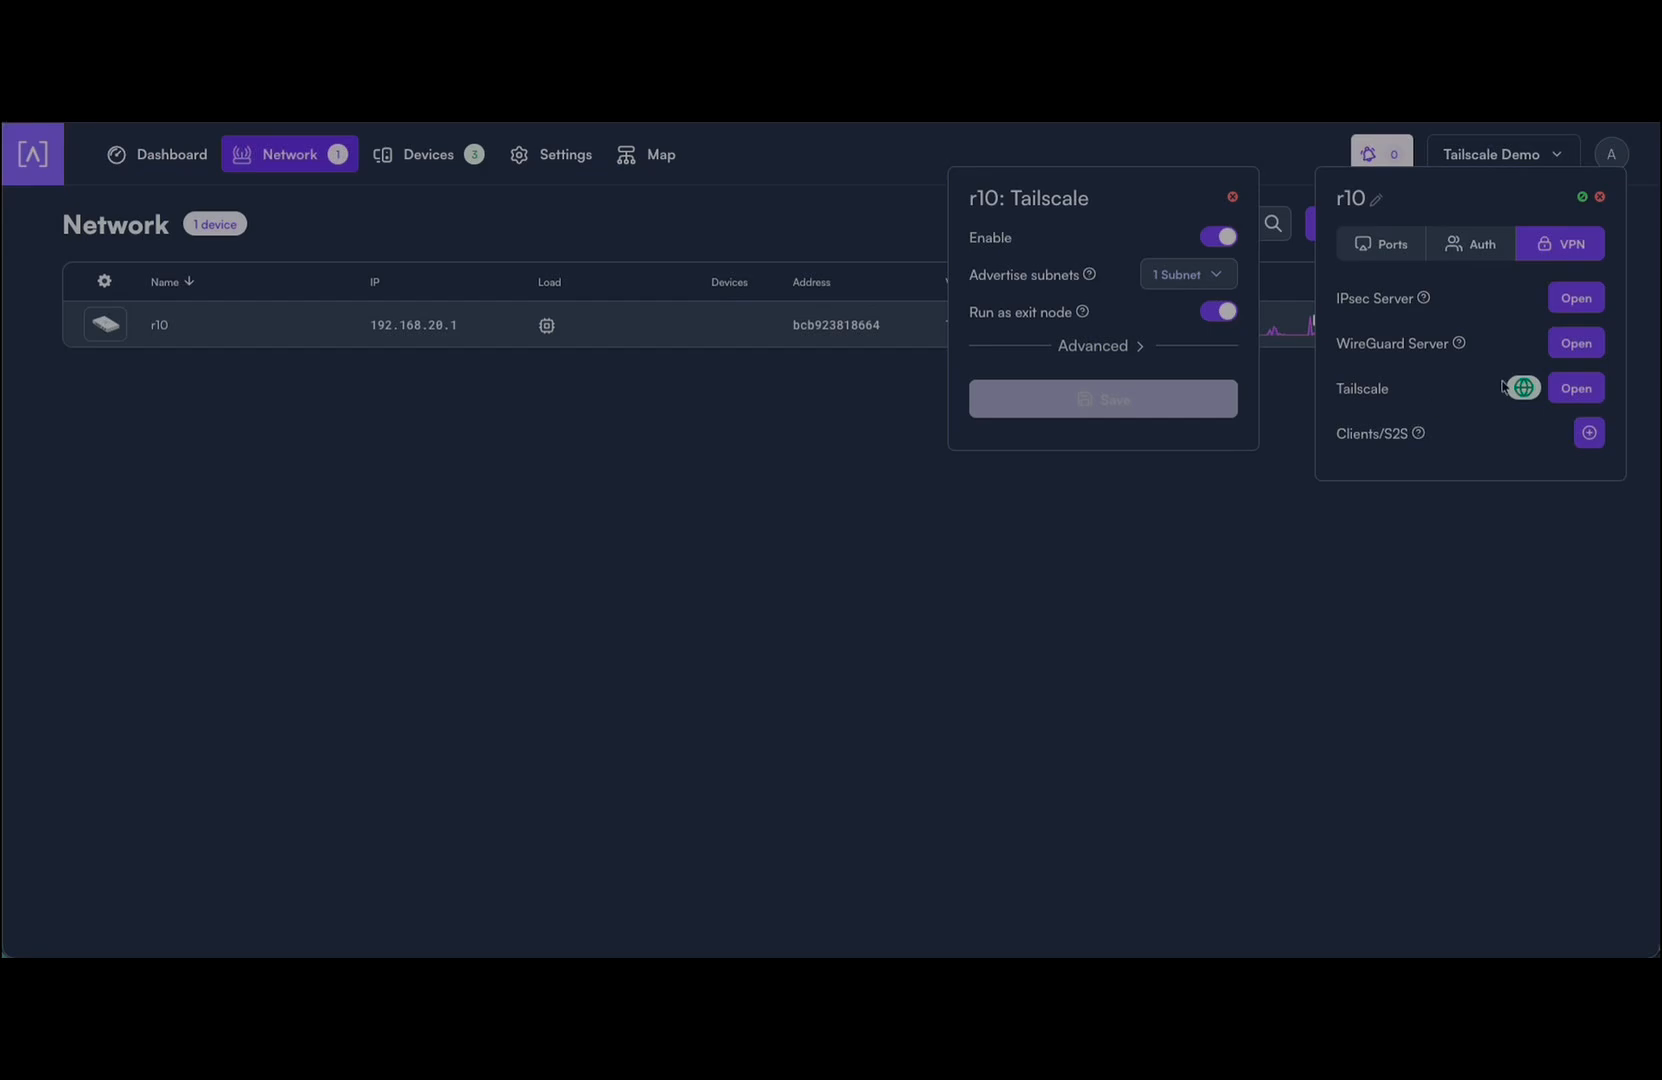
Step: Run 'tailscale logout' in a terminal on router r10
mouse_move(1516, 400)
left_click(159, 326)
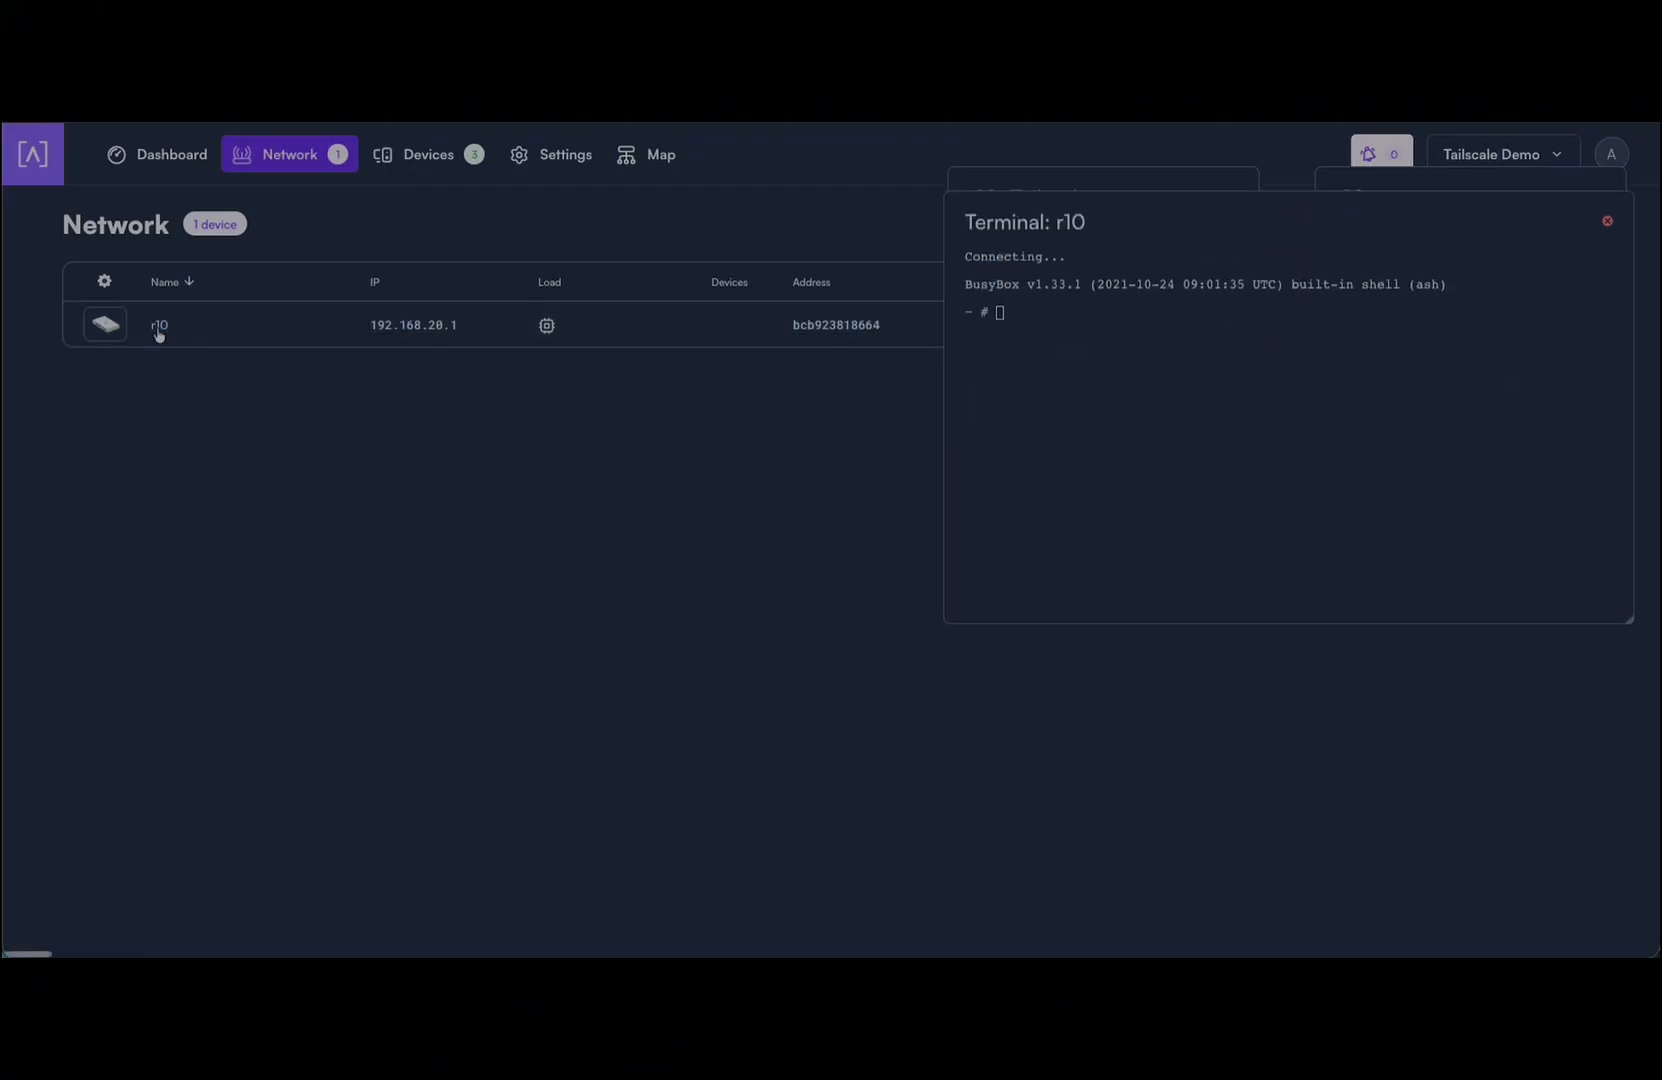
left_click_drag(1213, 230, 432, 233)
left_click(446, 357)
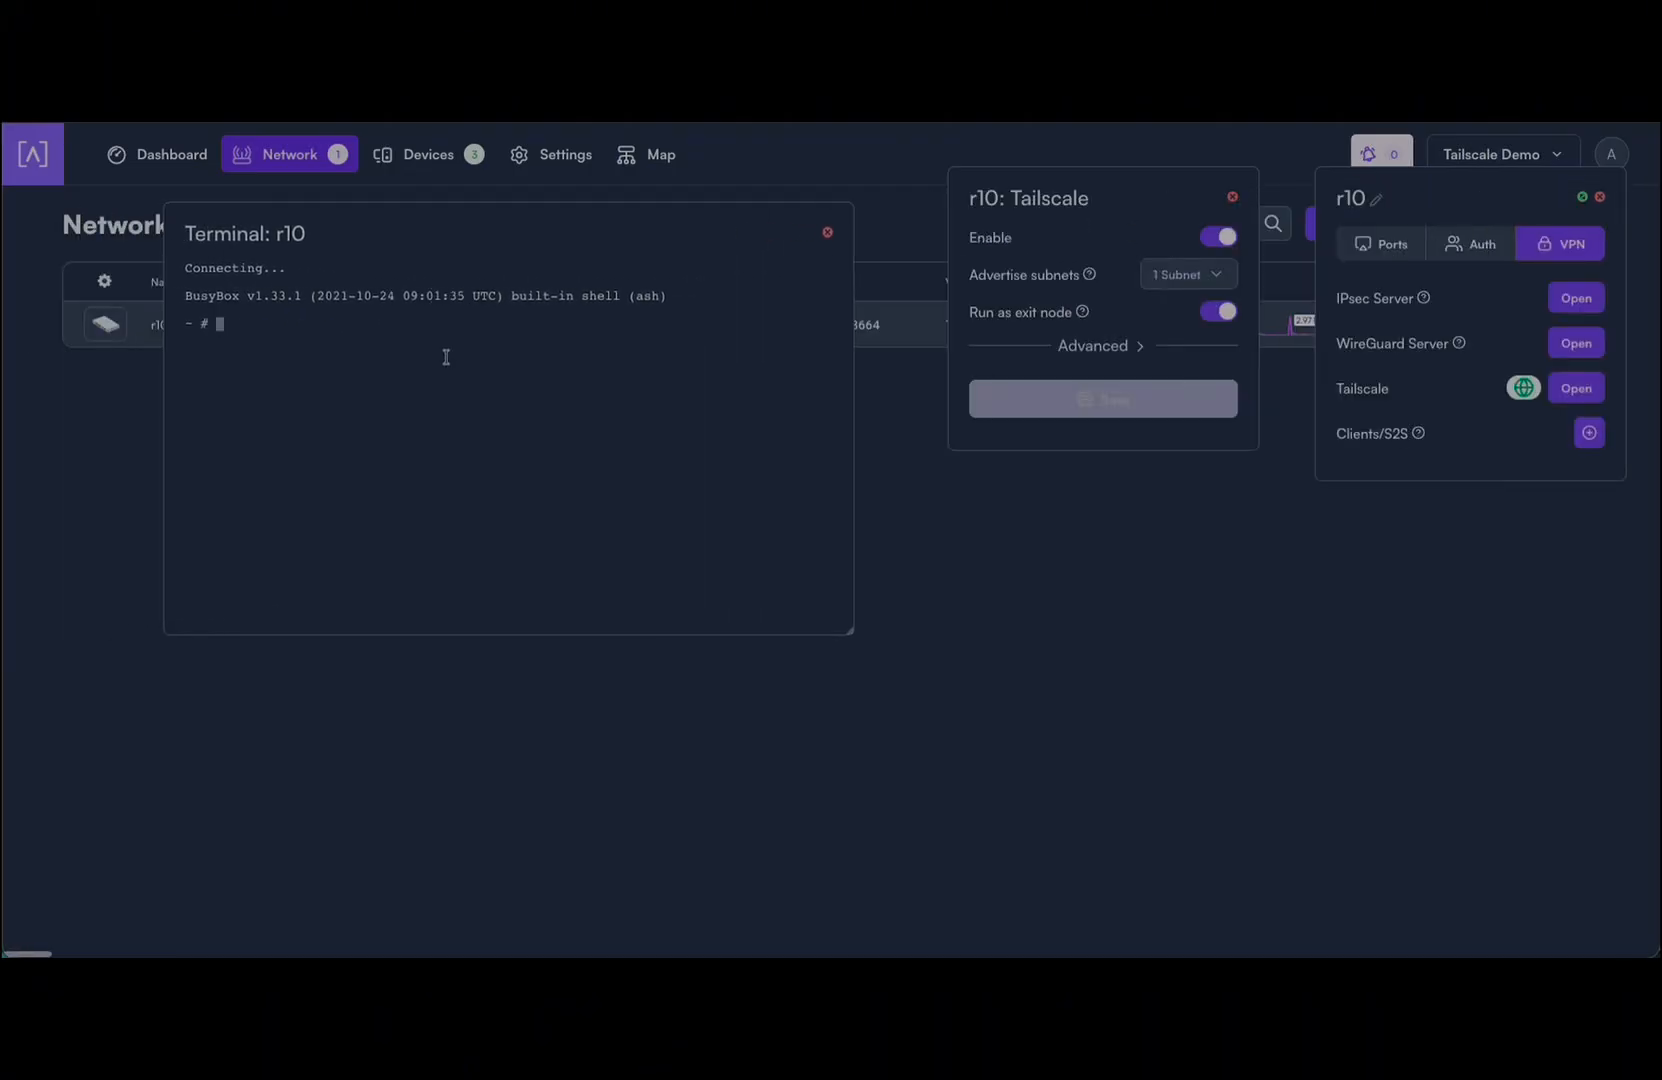
type("tailscale logout")
key("Return")
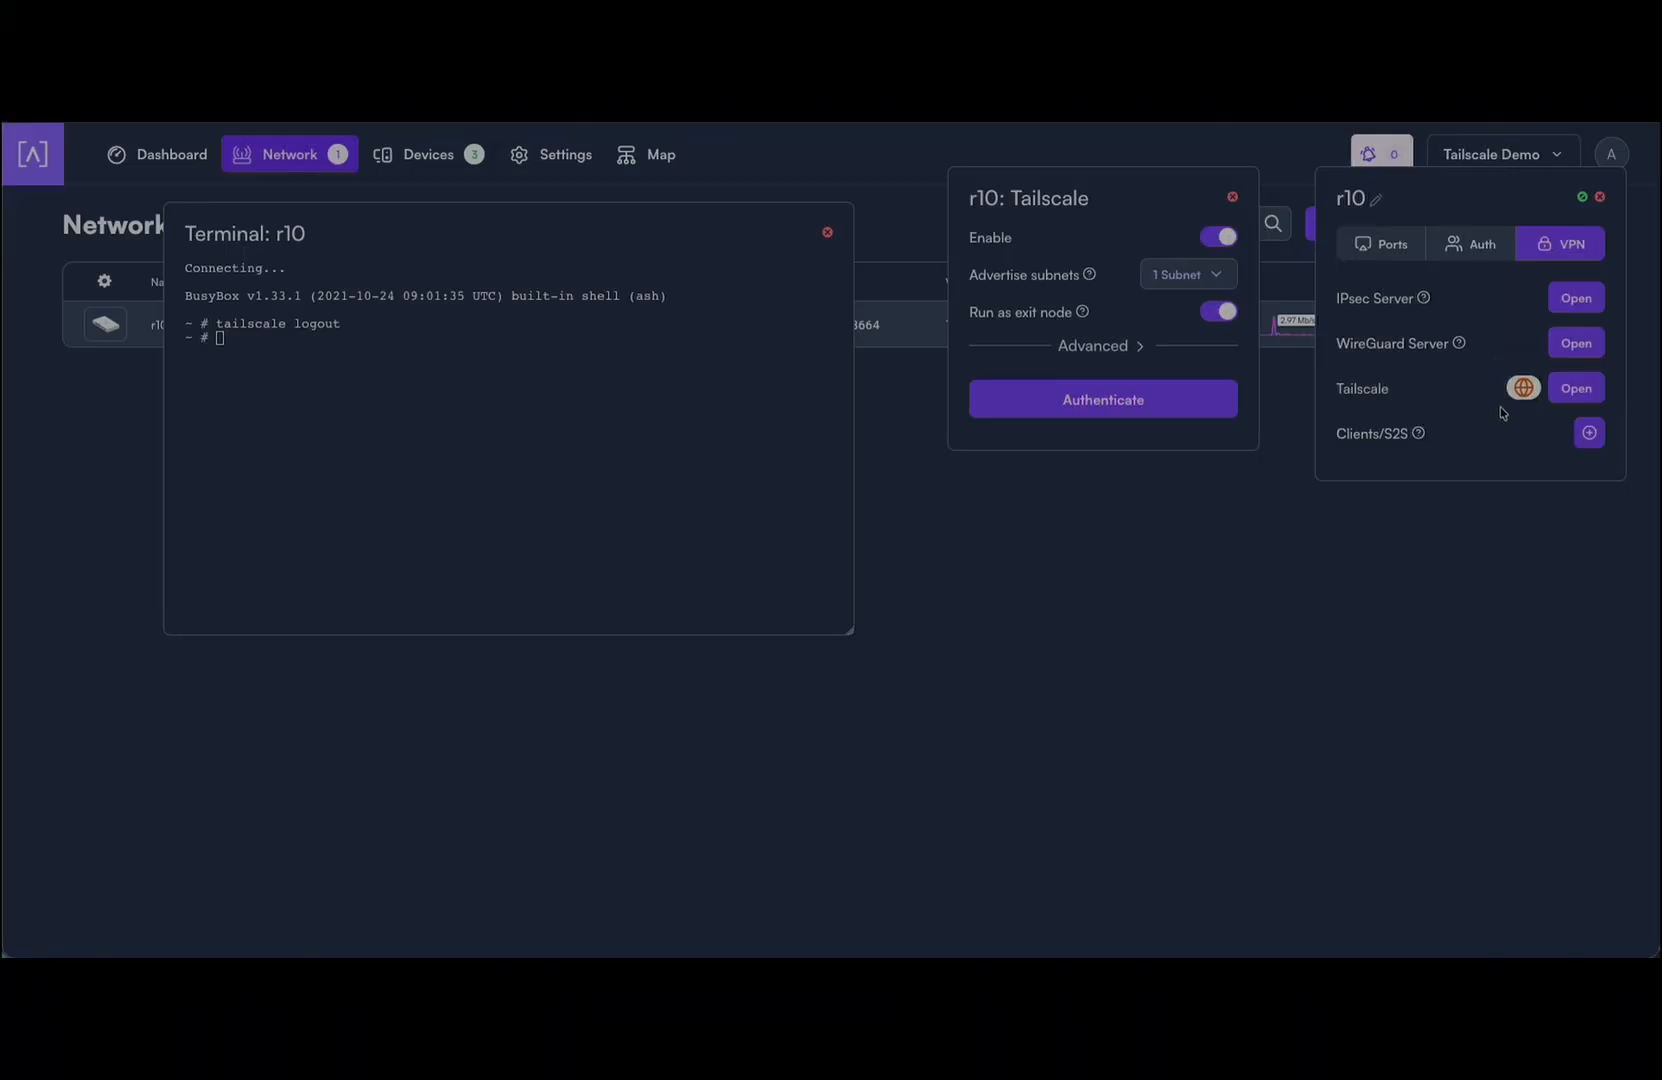
mouse_move(1522, 392)
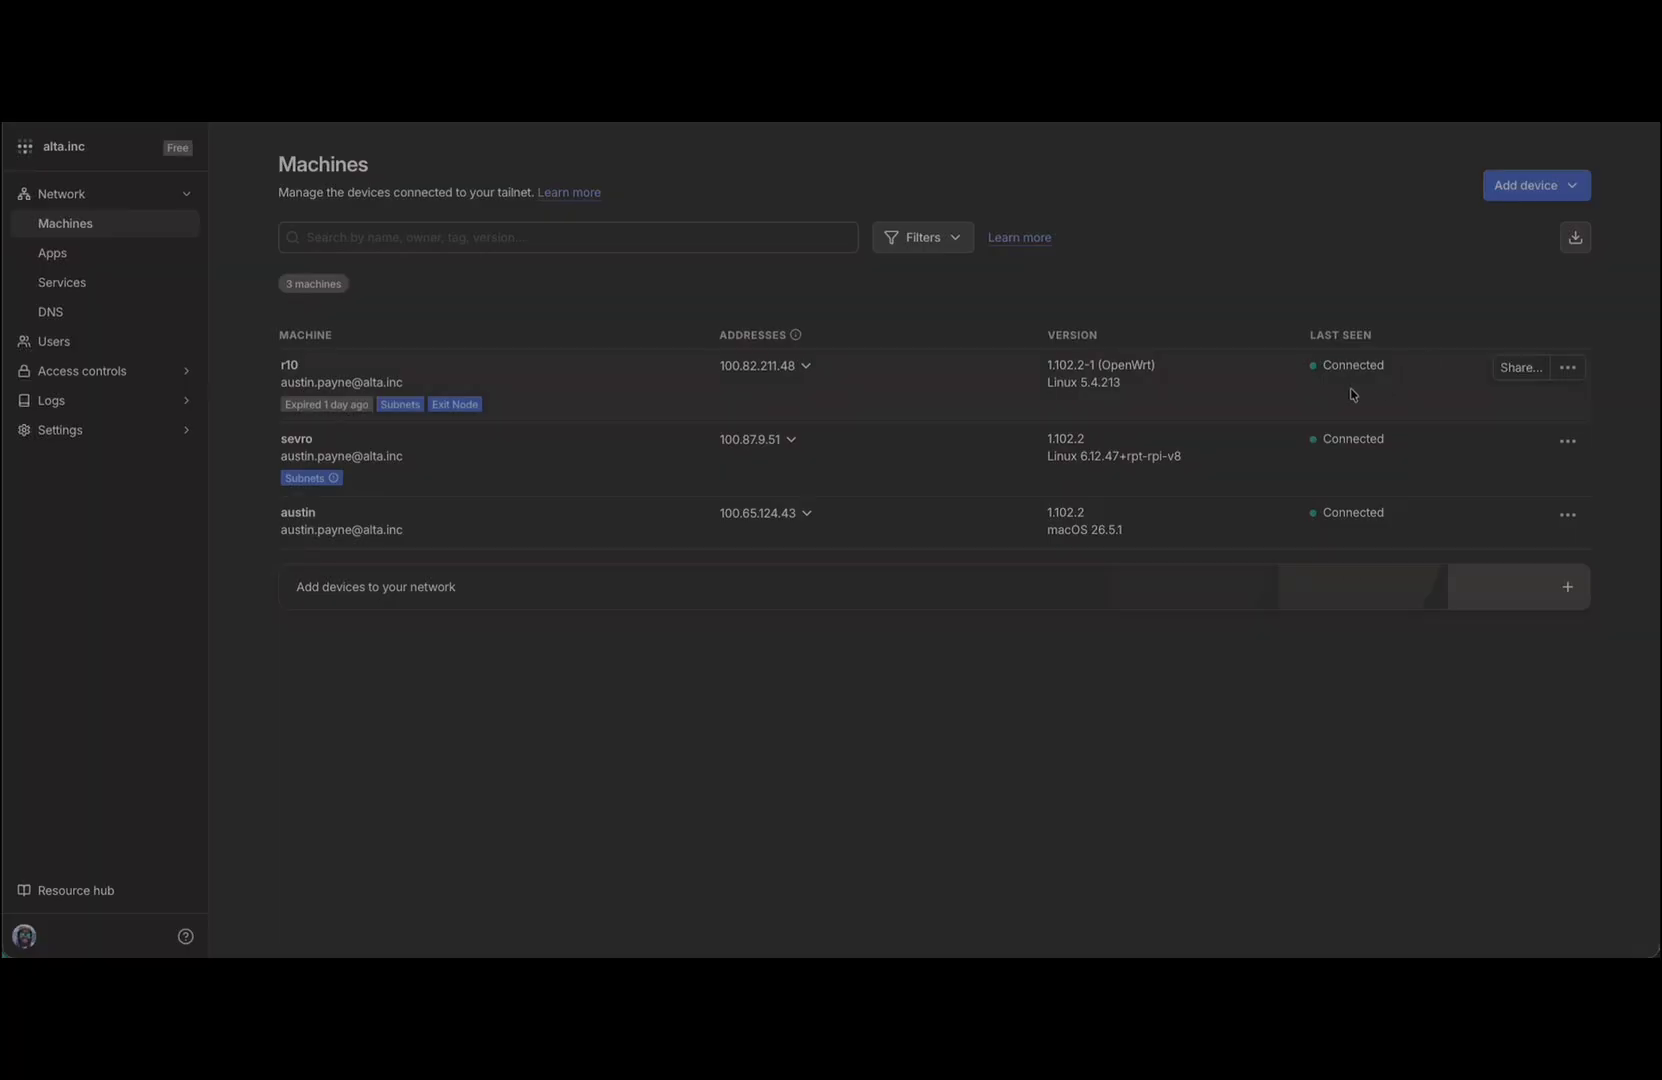
Step: Reload the Tailscale Machines list to recheck r10's expired key status
key("super+r")
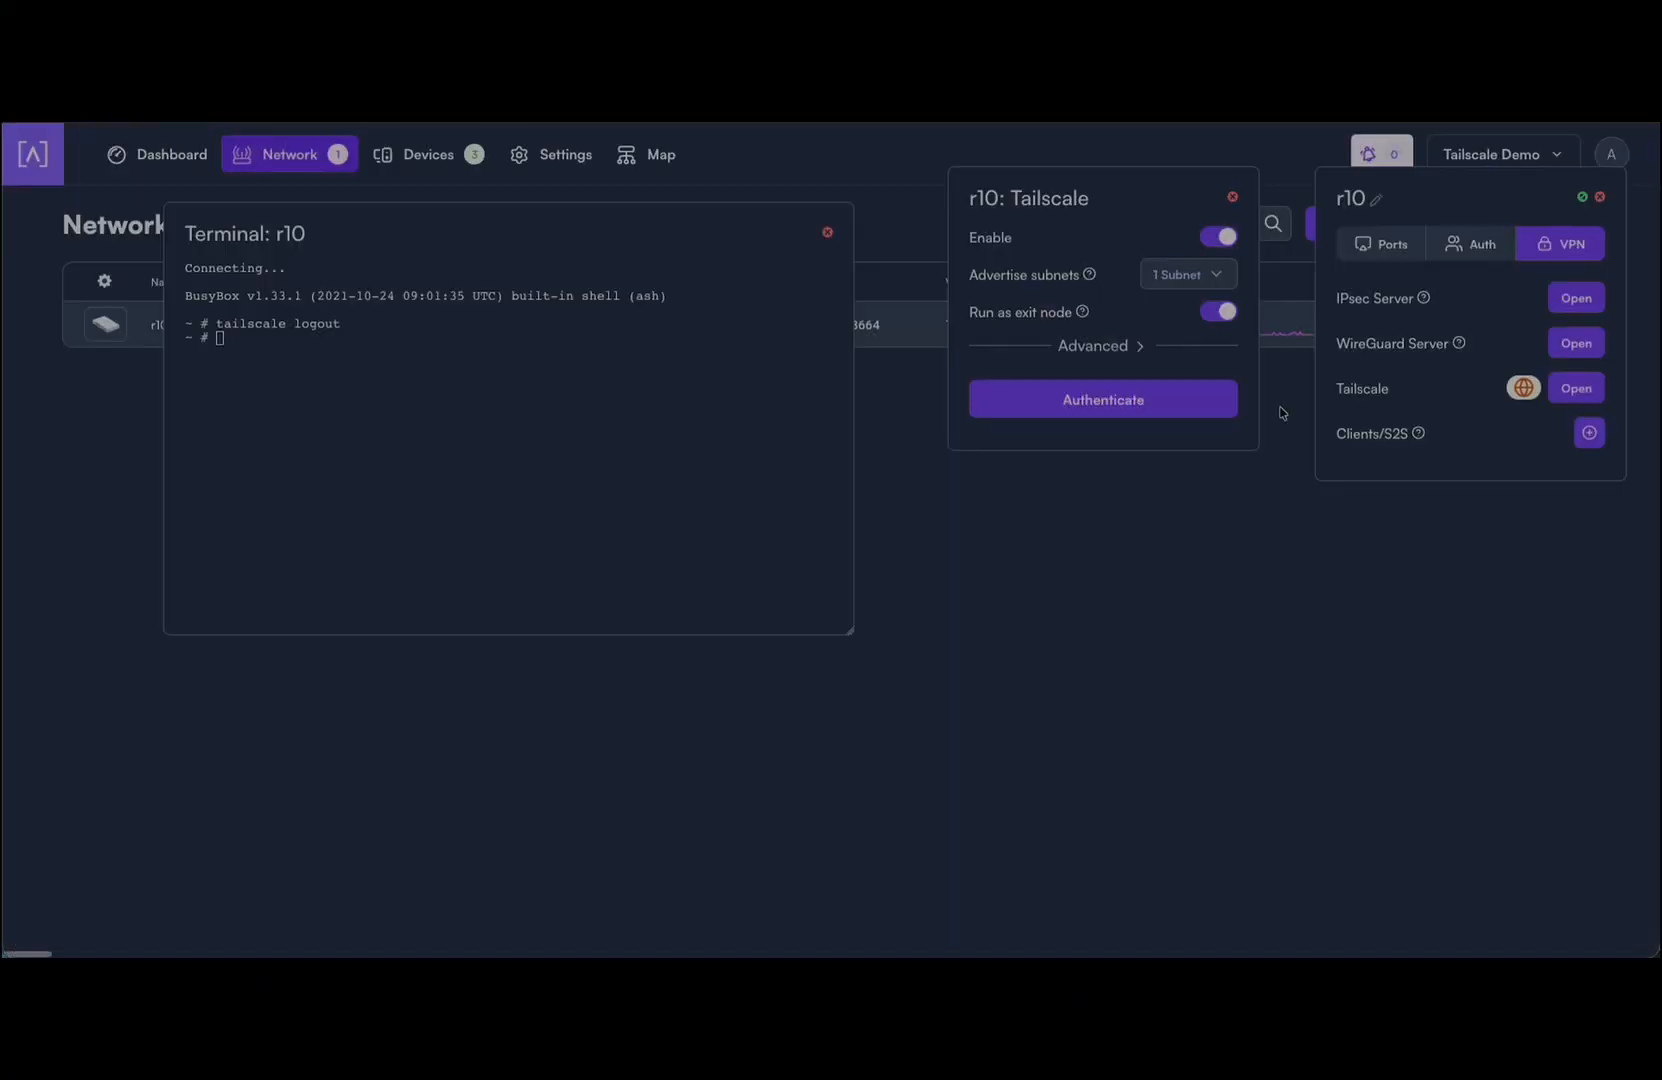
Step: Re-authenticate r10 through its Tailscale login link, connect it, and dismiss the Login Successful message
left_click(1104, 405)
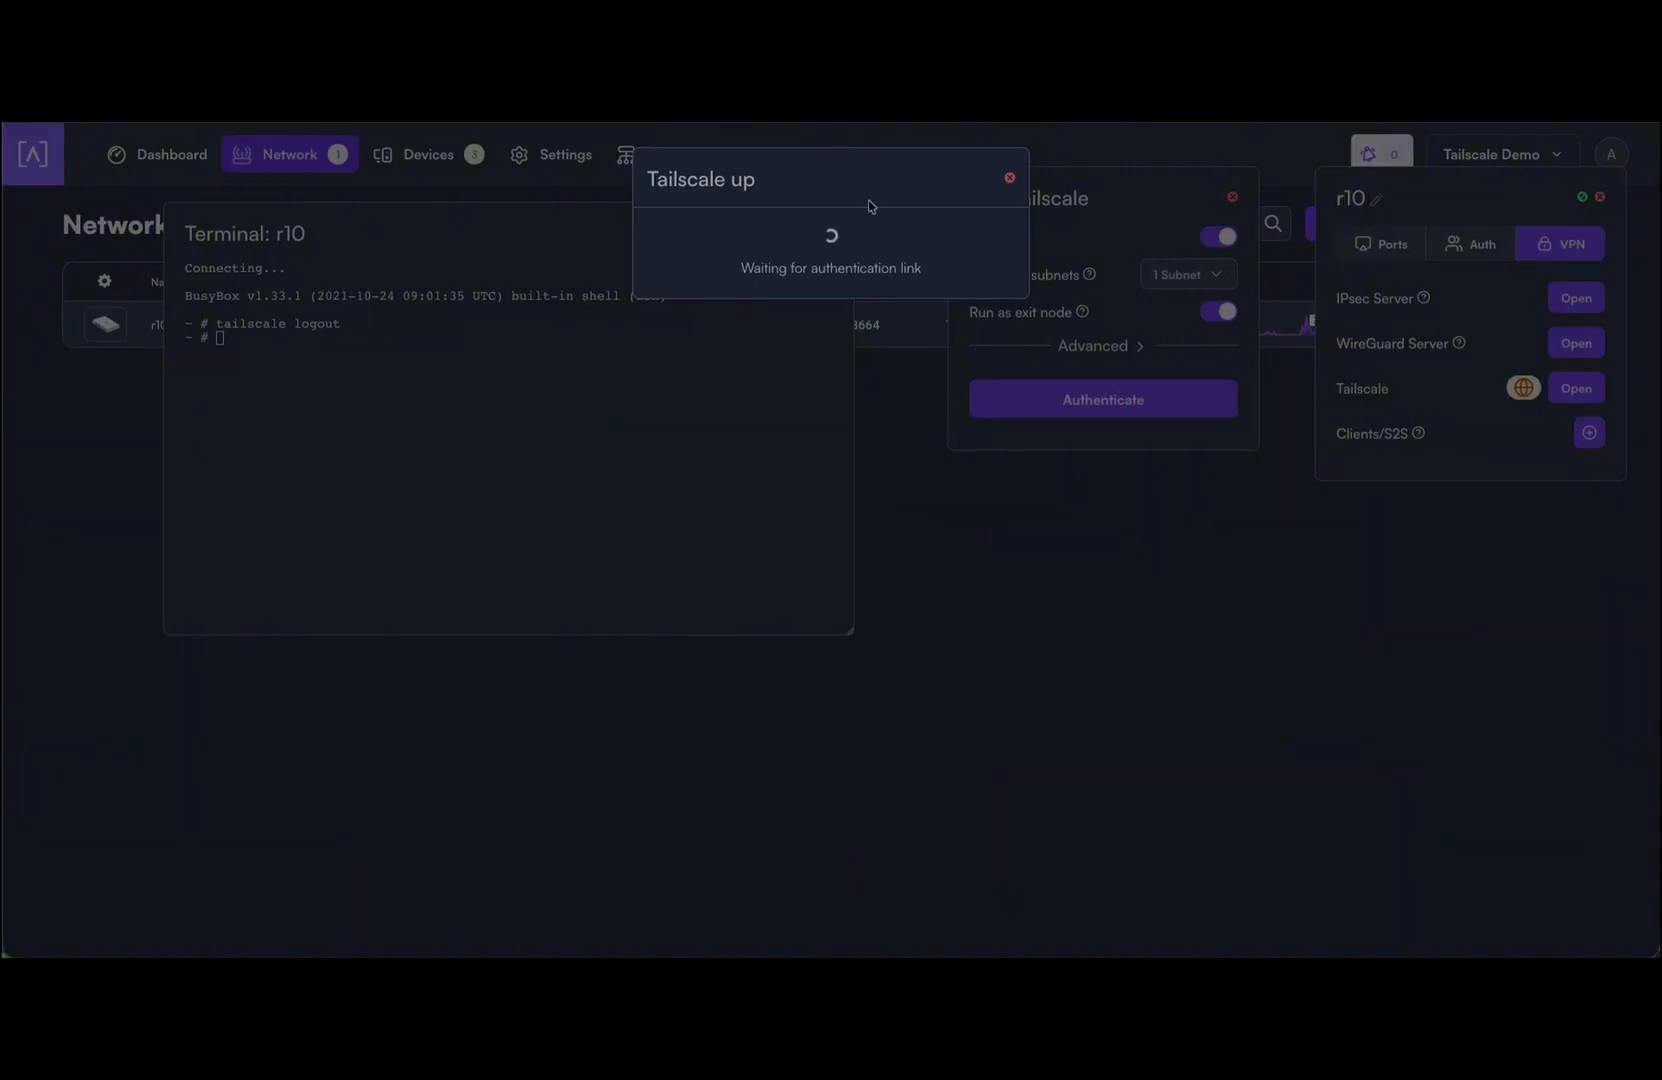
left_click(810, 270)
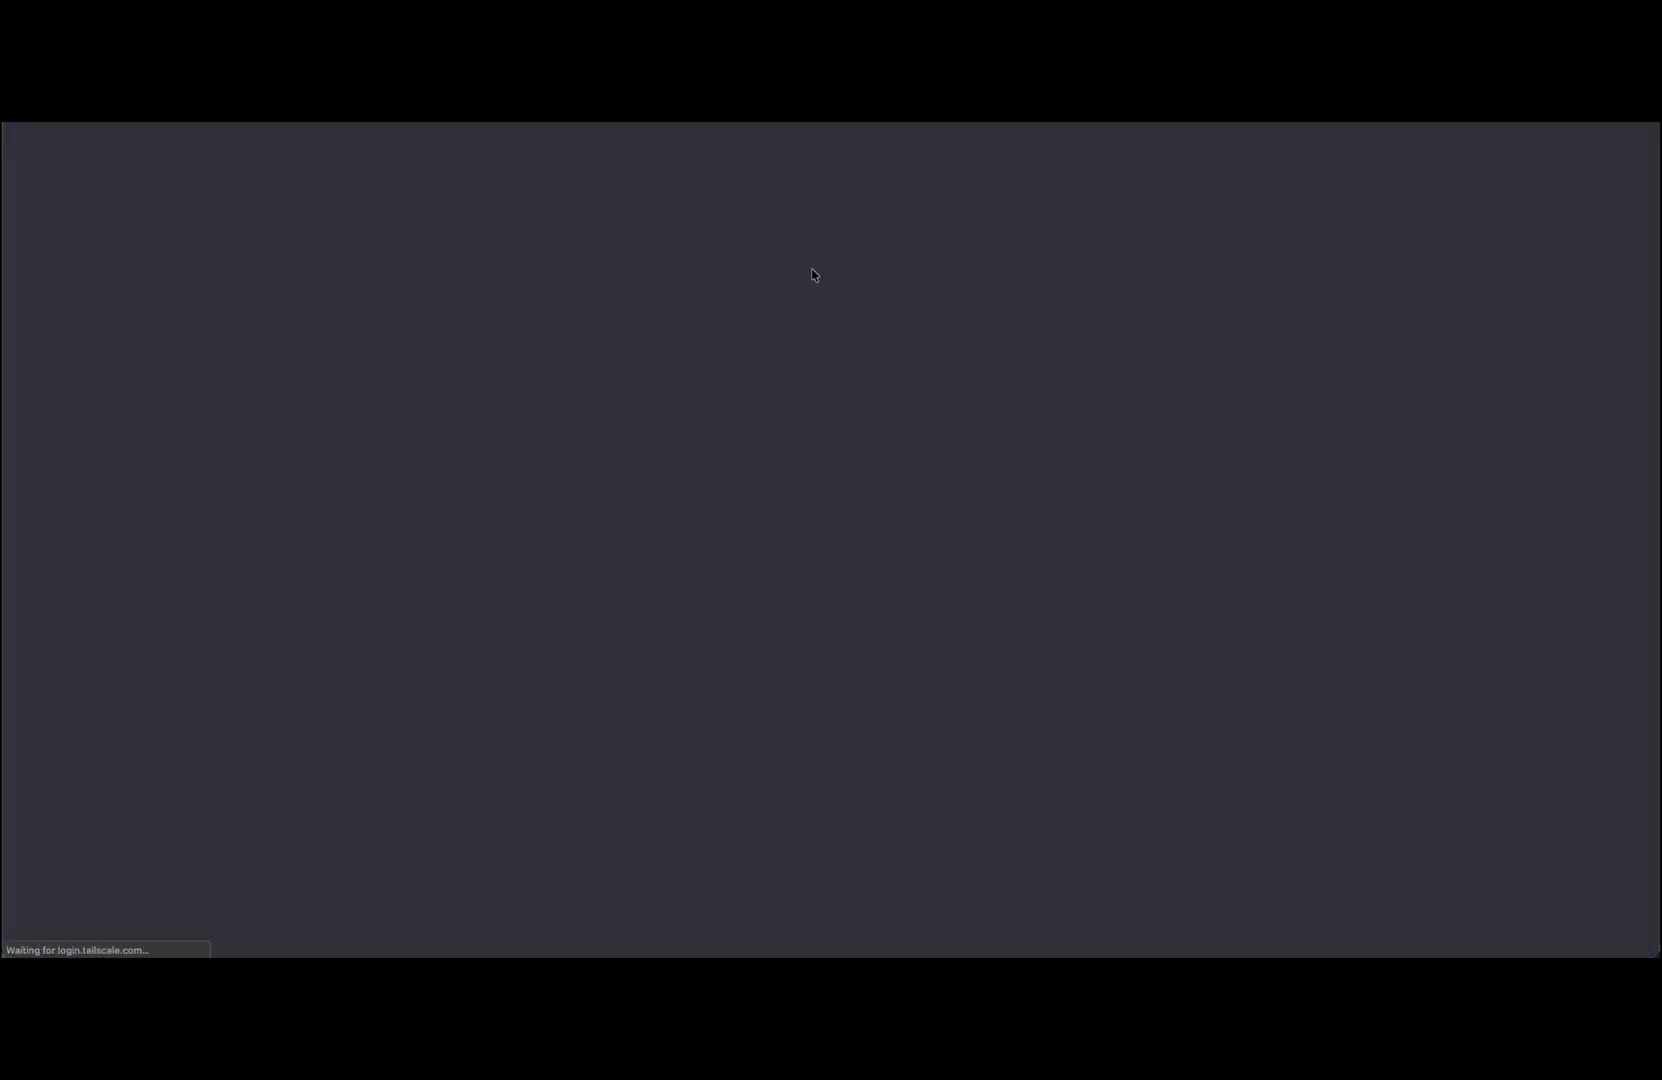
left_click(812, 368)
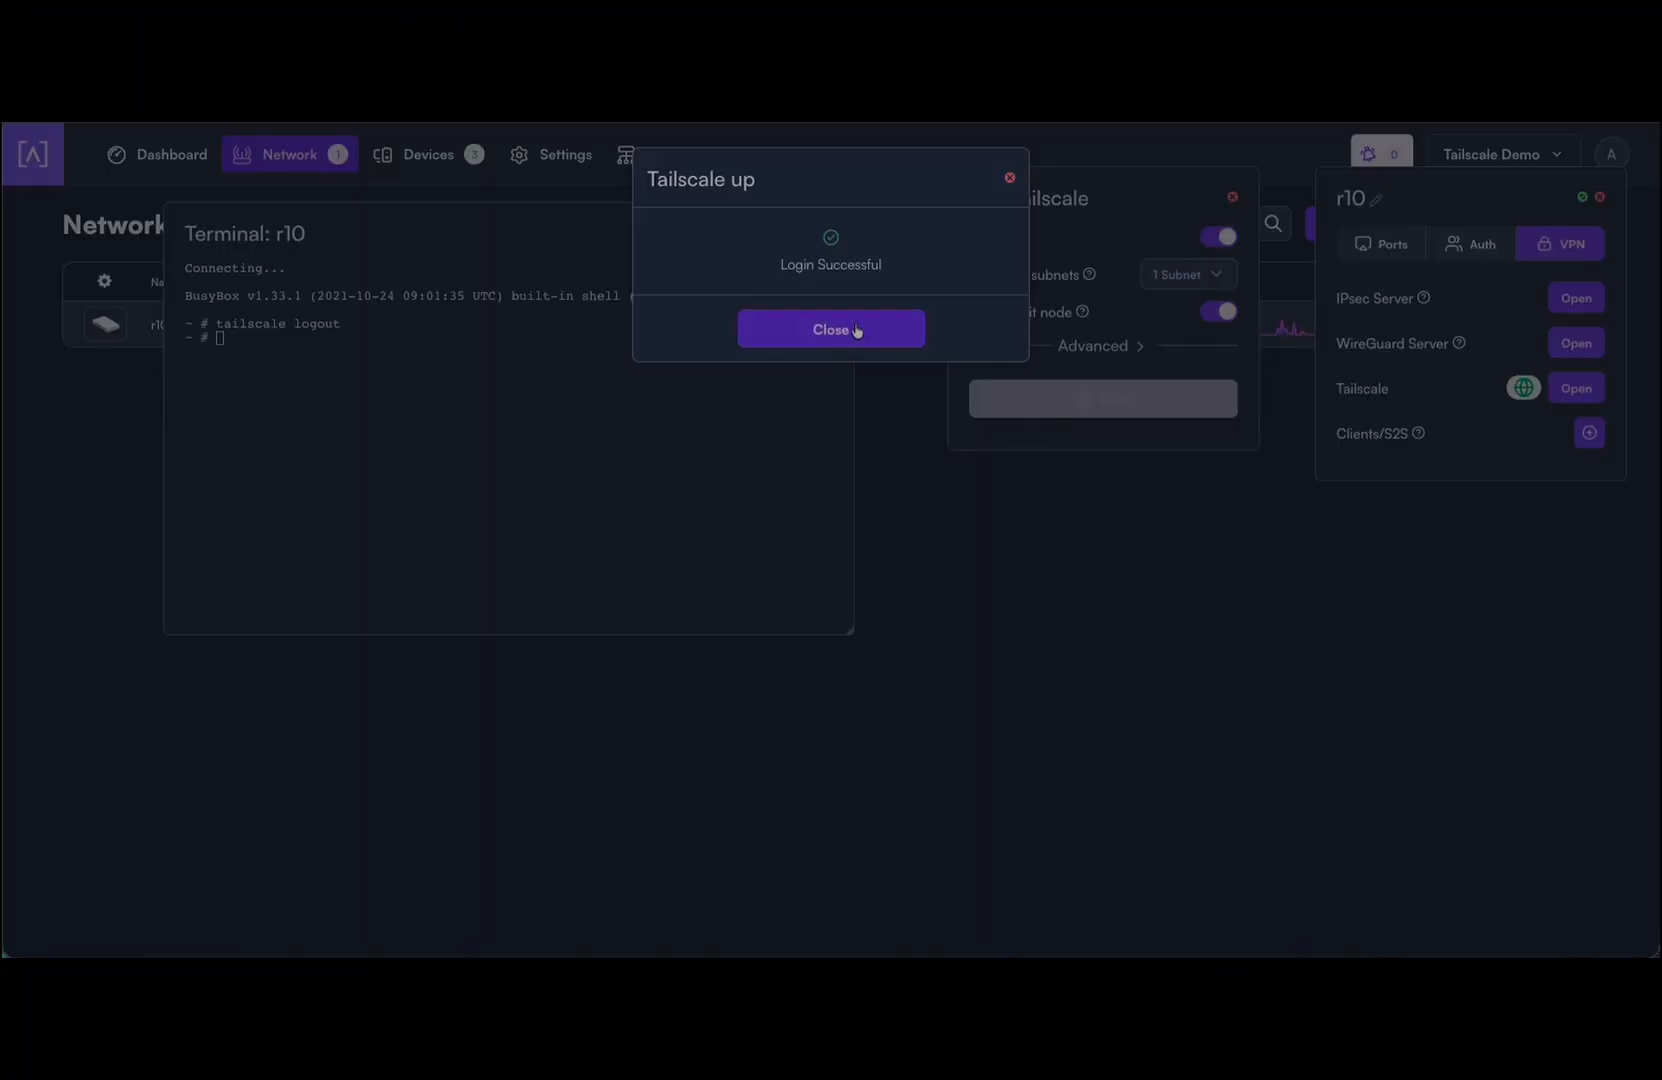
left_click(856, 330)
Step: Run 'tailscale status' on r10, review the tailnet devices, and close r10's panels
type("tail")
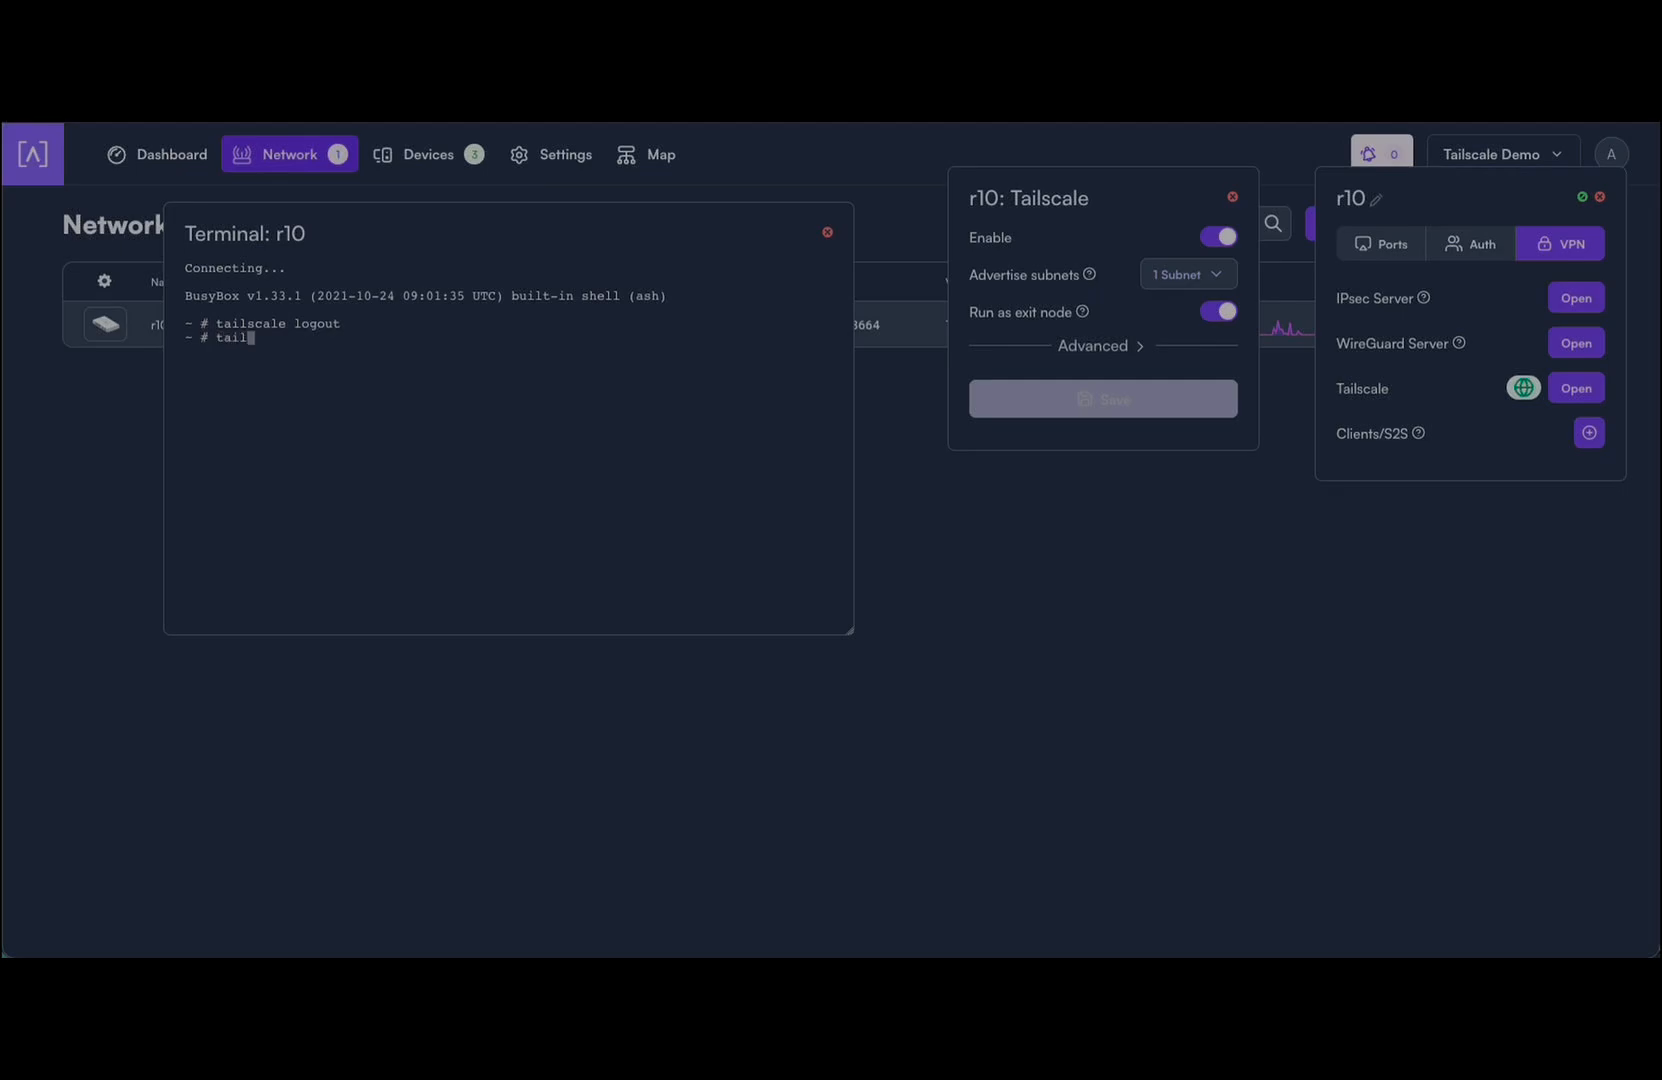
type("scale status")
key("Return")
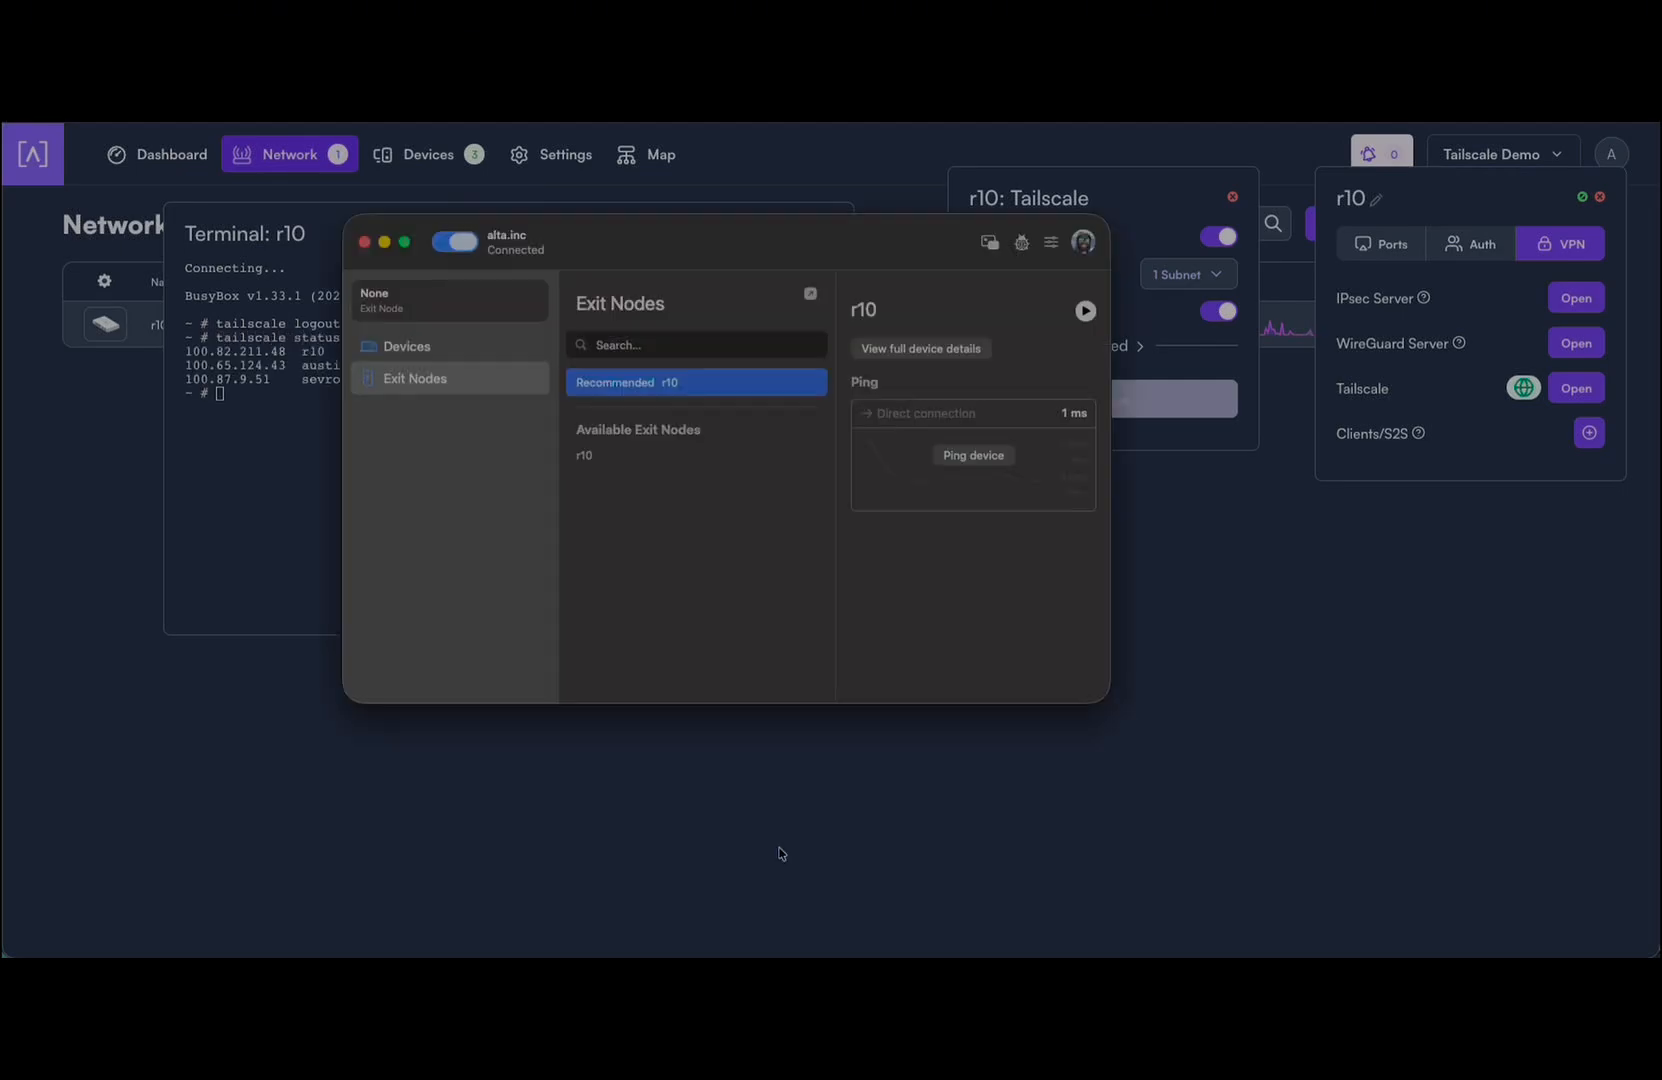
left_click(438, 342)
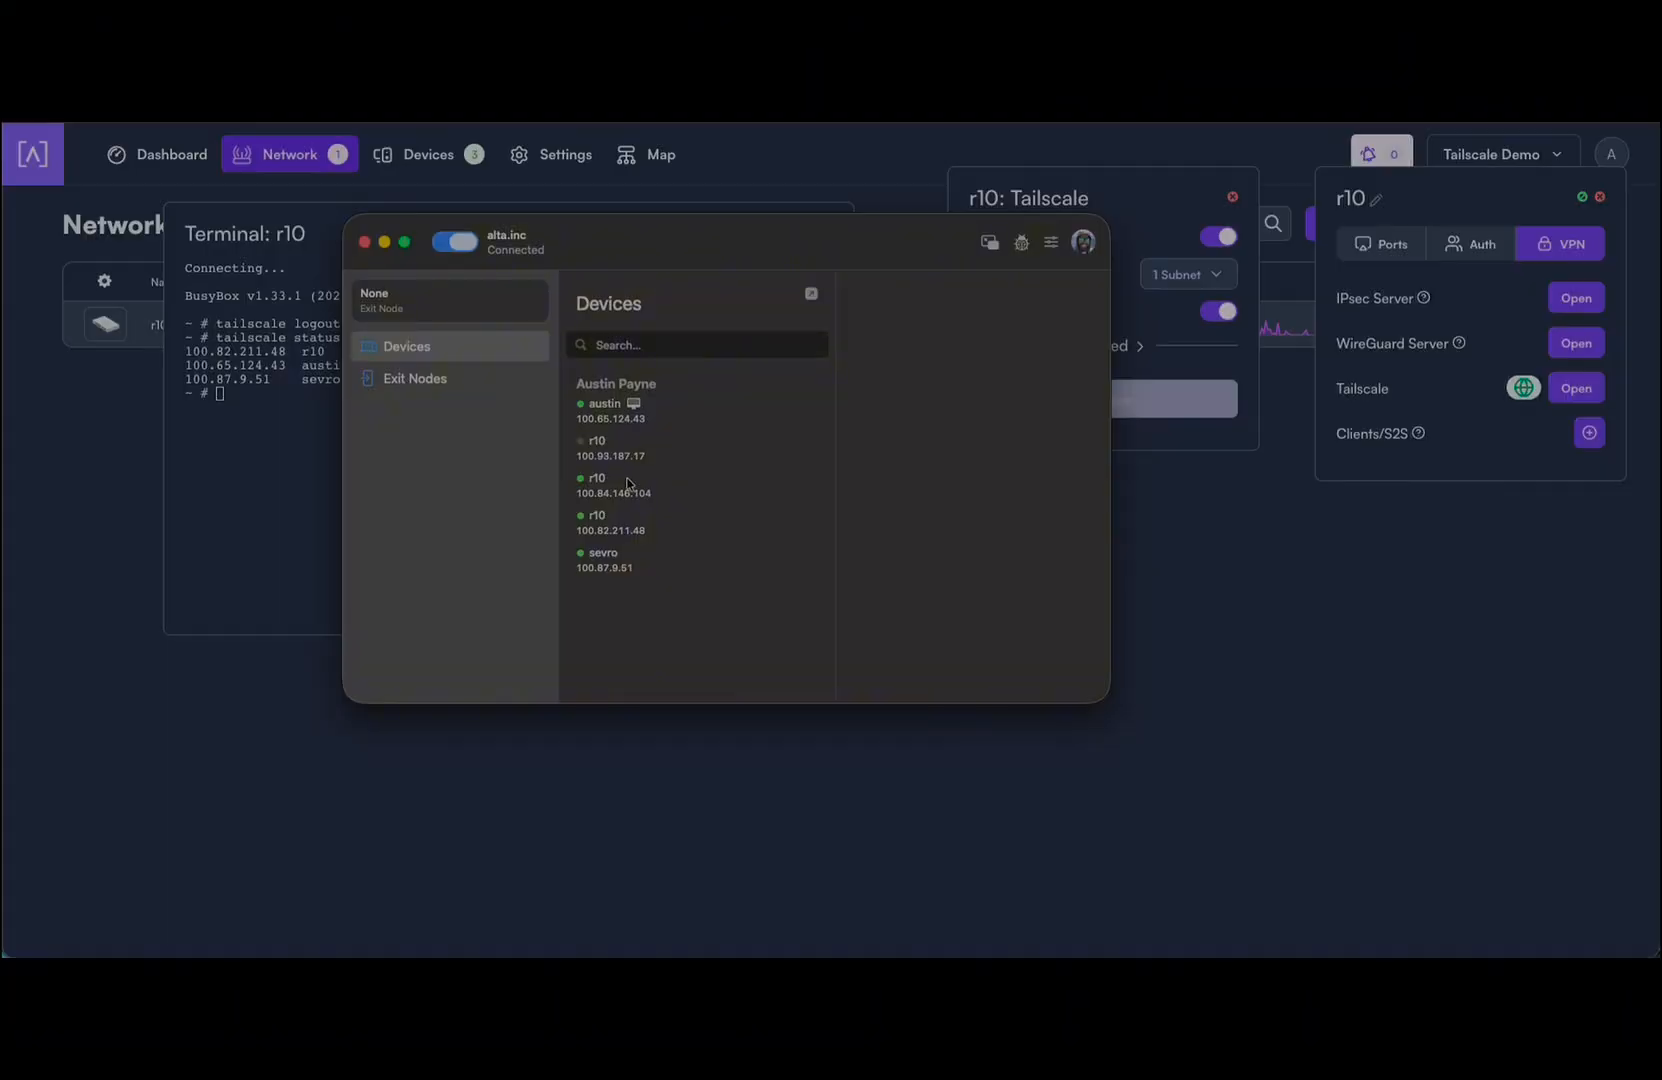
left_click(467, 379)
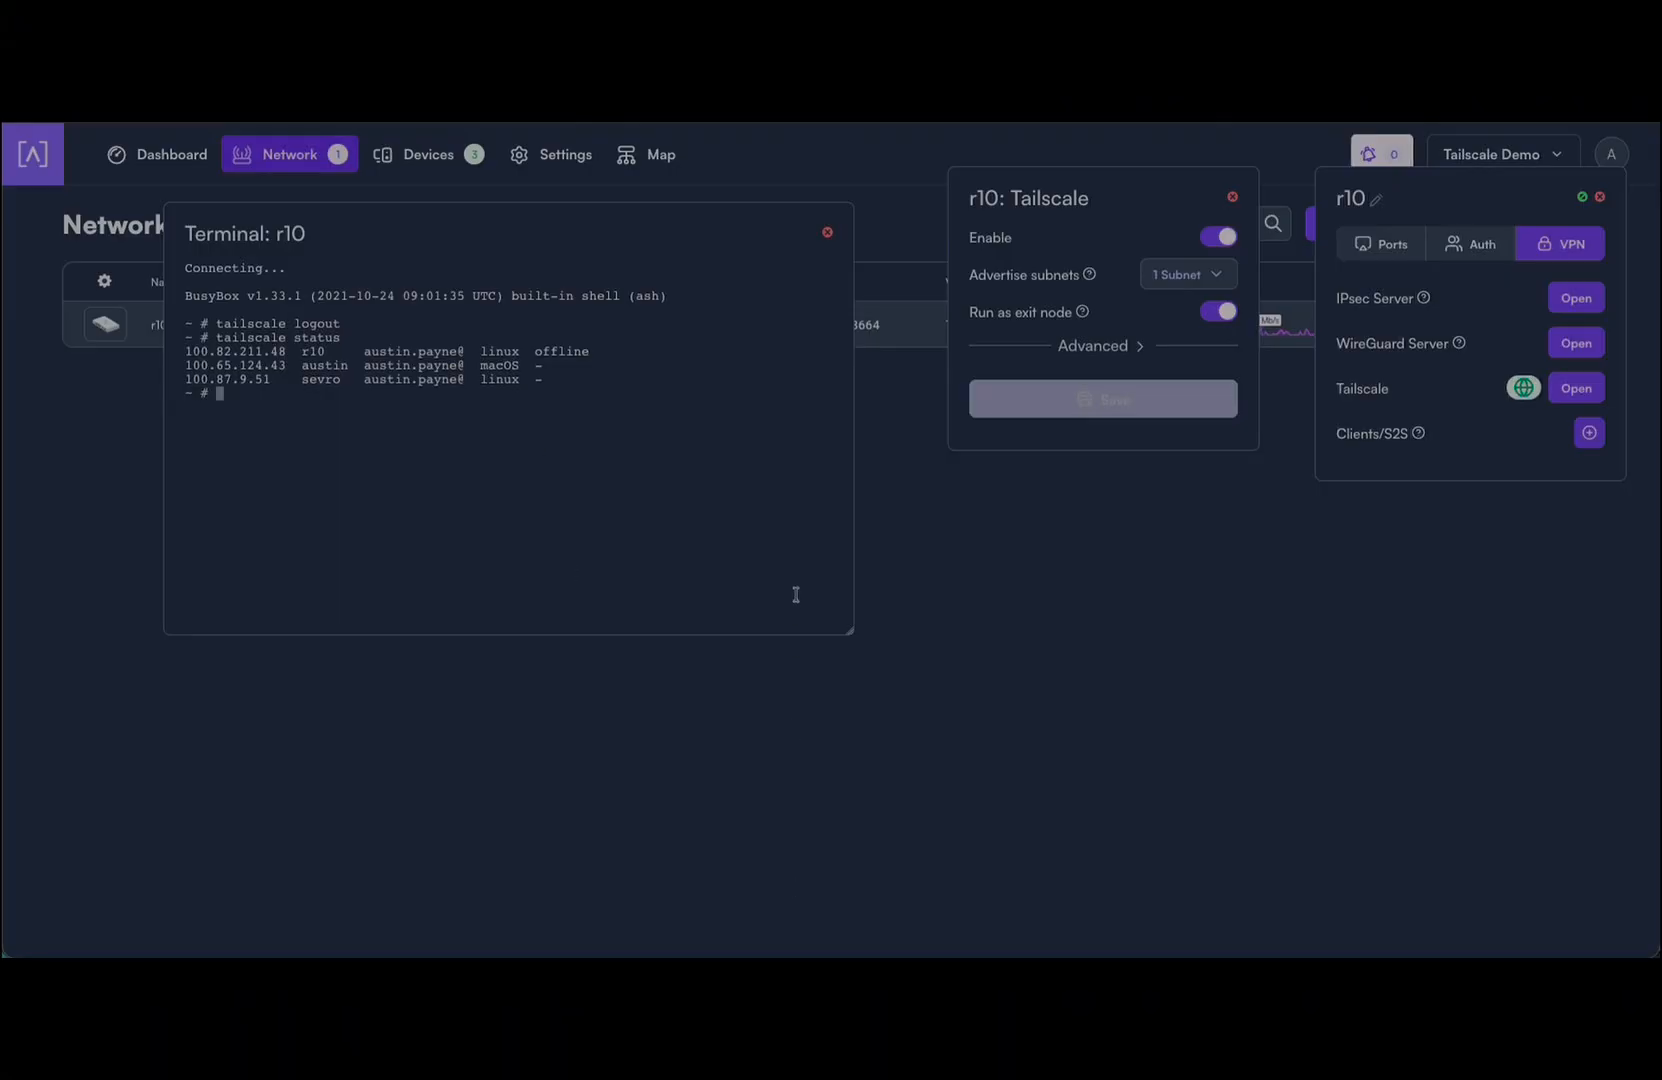
key("Escape")
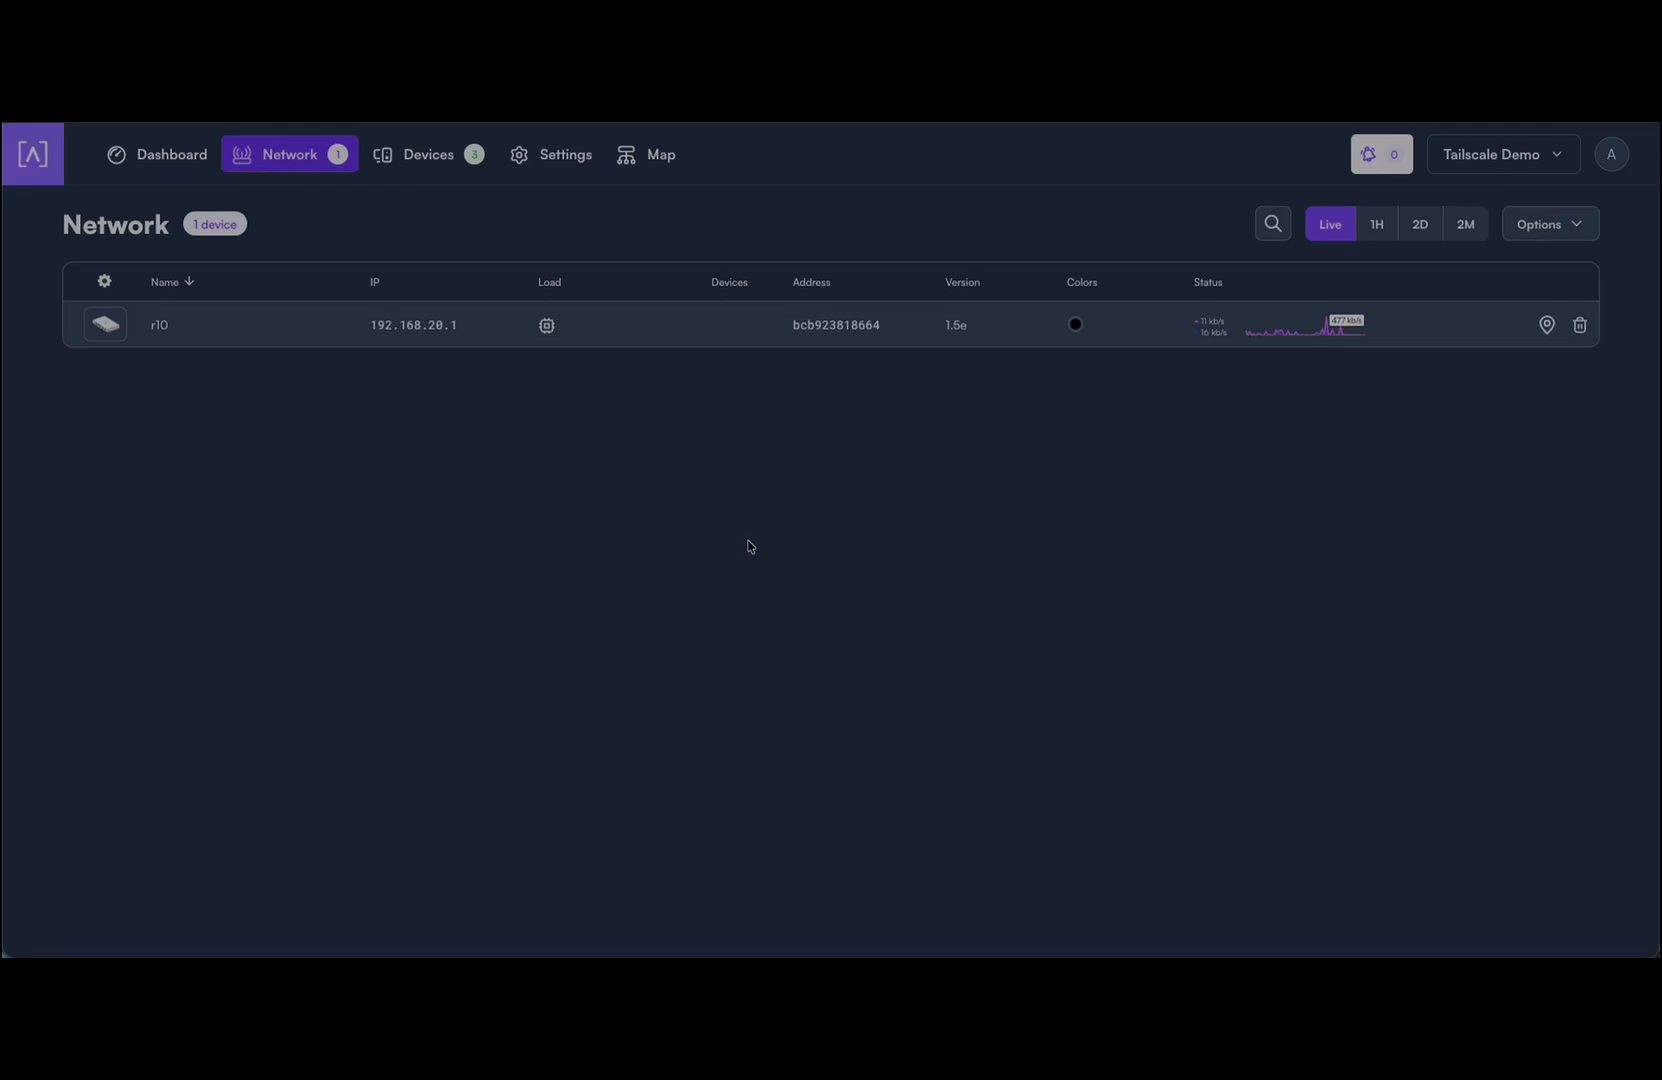
Step: Set r10's Tailscale Login URL to the Headscale server 10.48.1.91:8080, enable Tailscale, and save
left_click(116, 326)
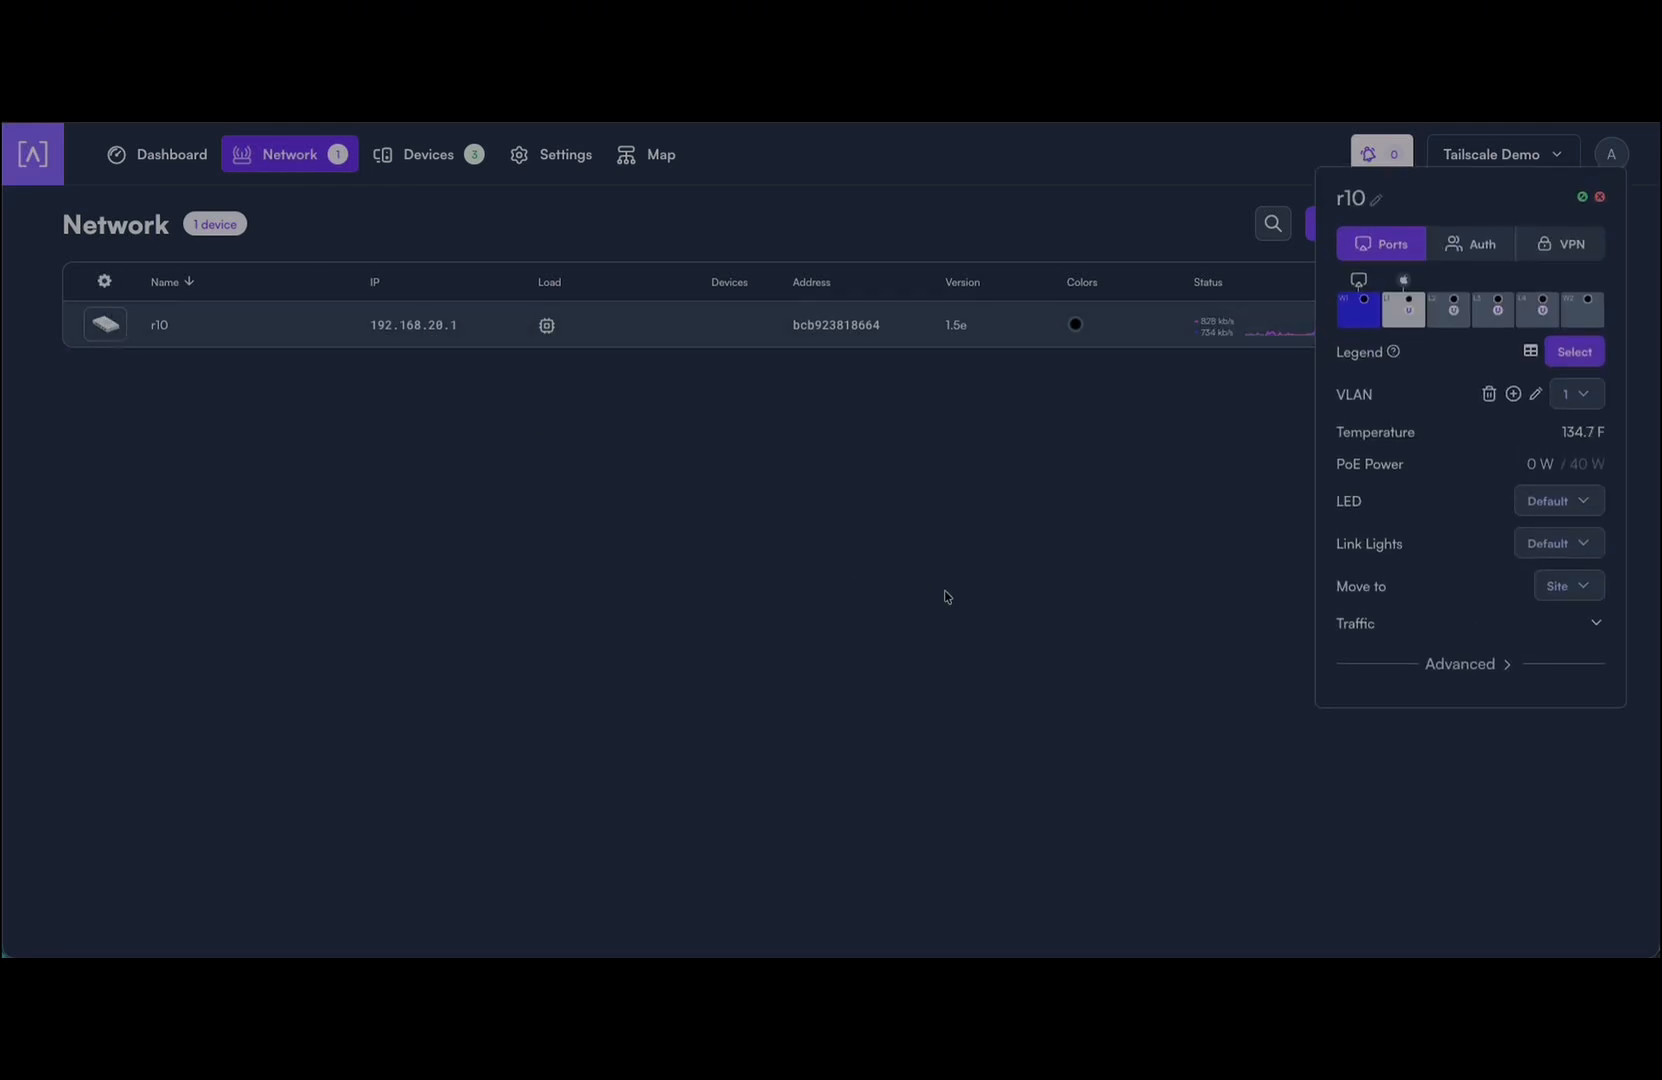
left_click(1567, 247)
left_click(1574, 386)
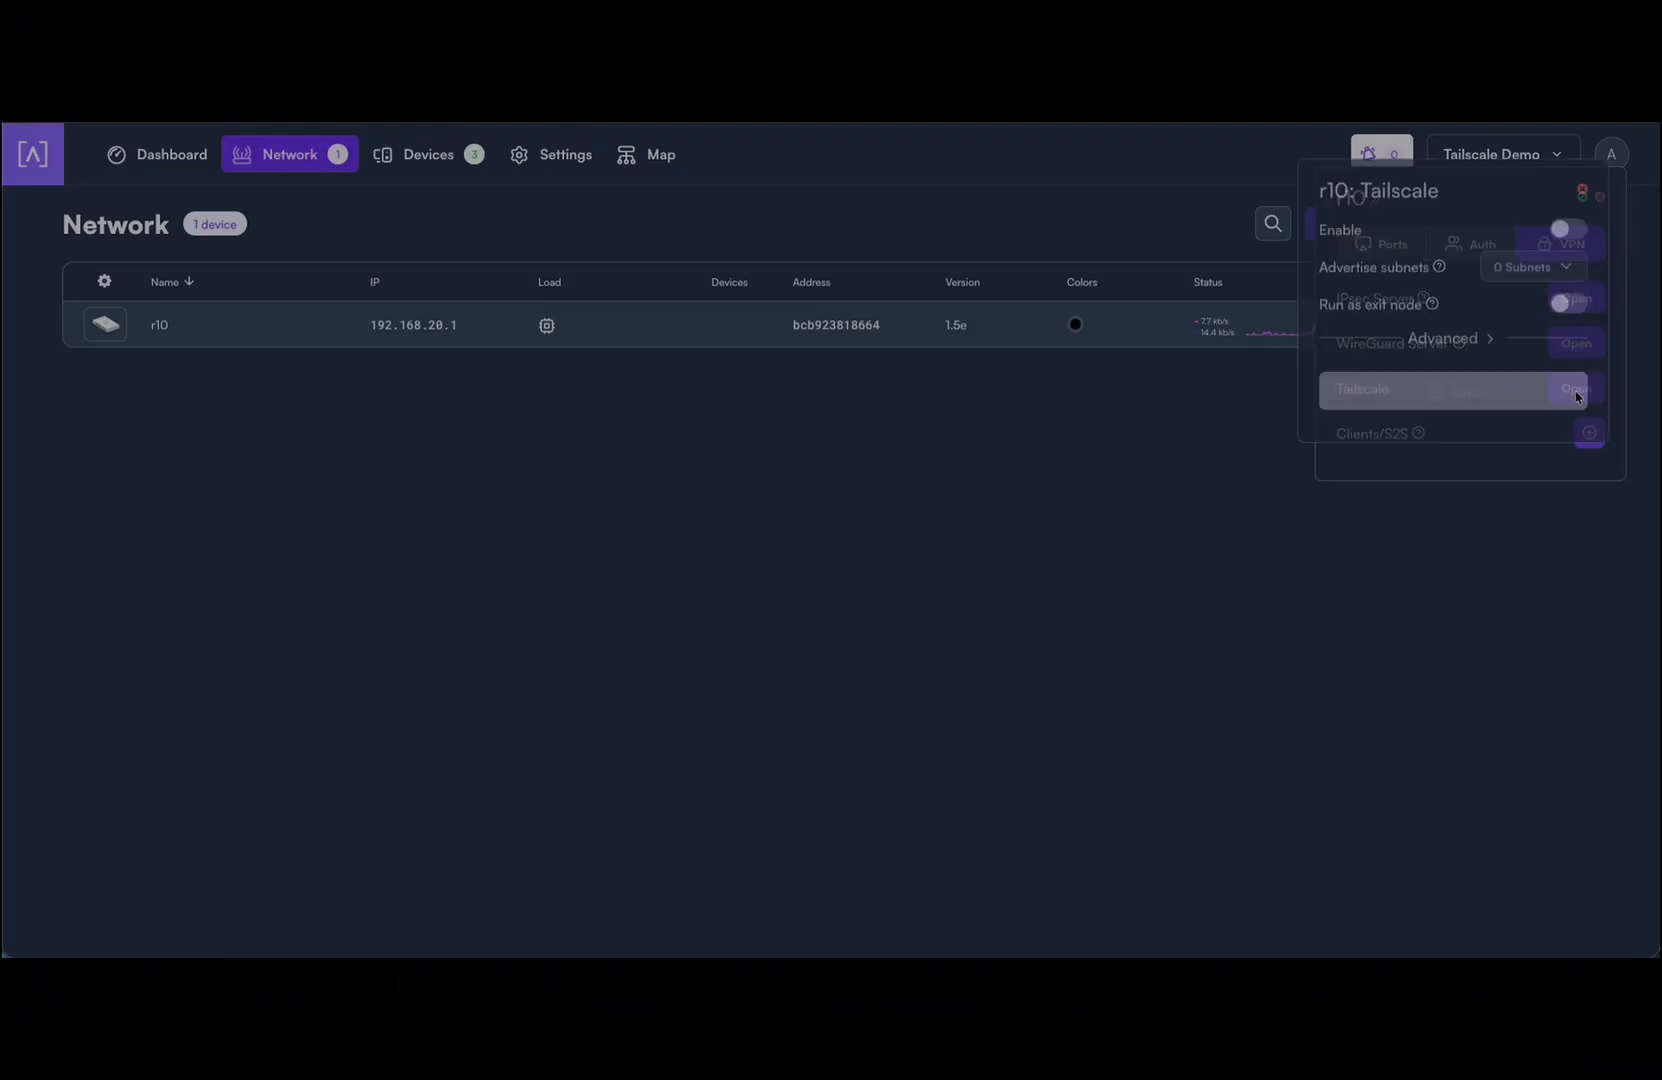
left_click(1441, 360)
left_click(1484, 397)
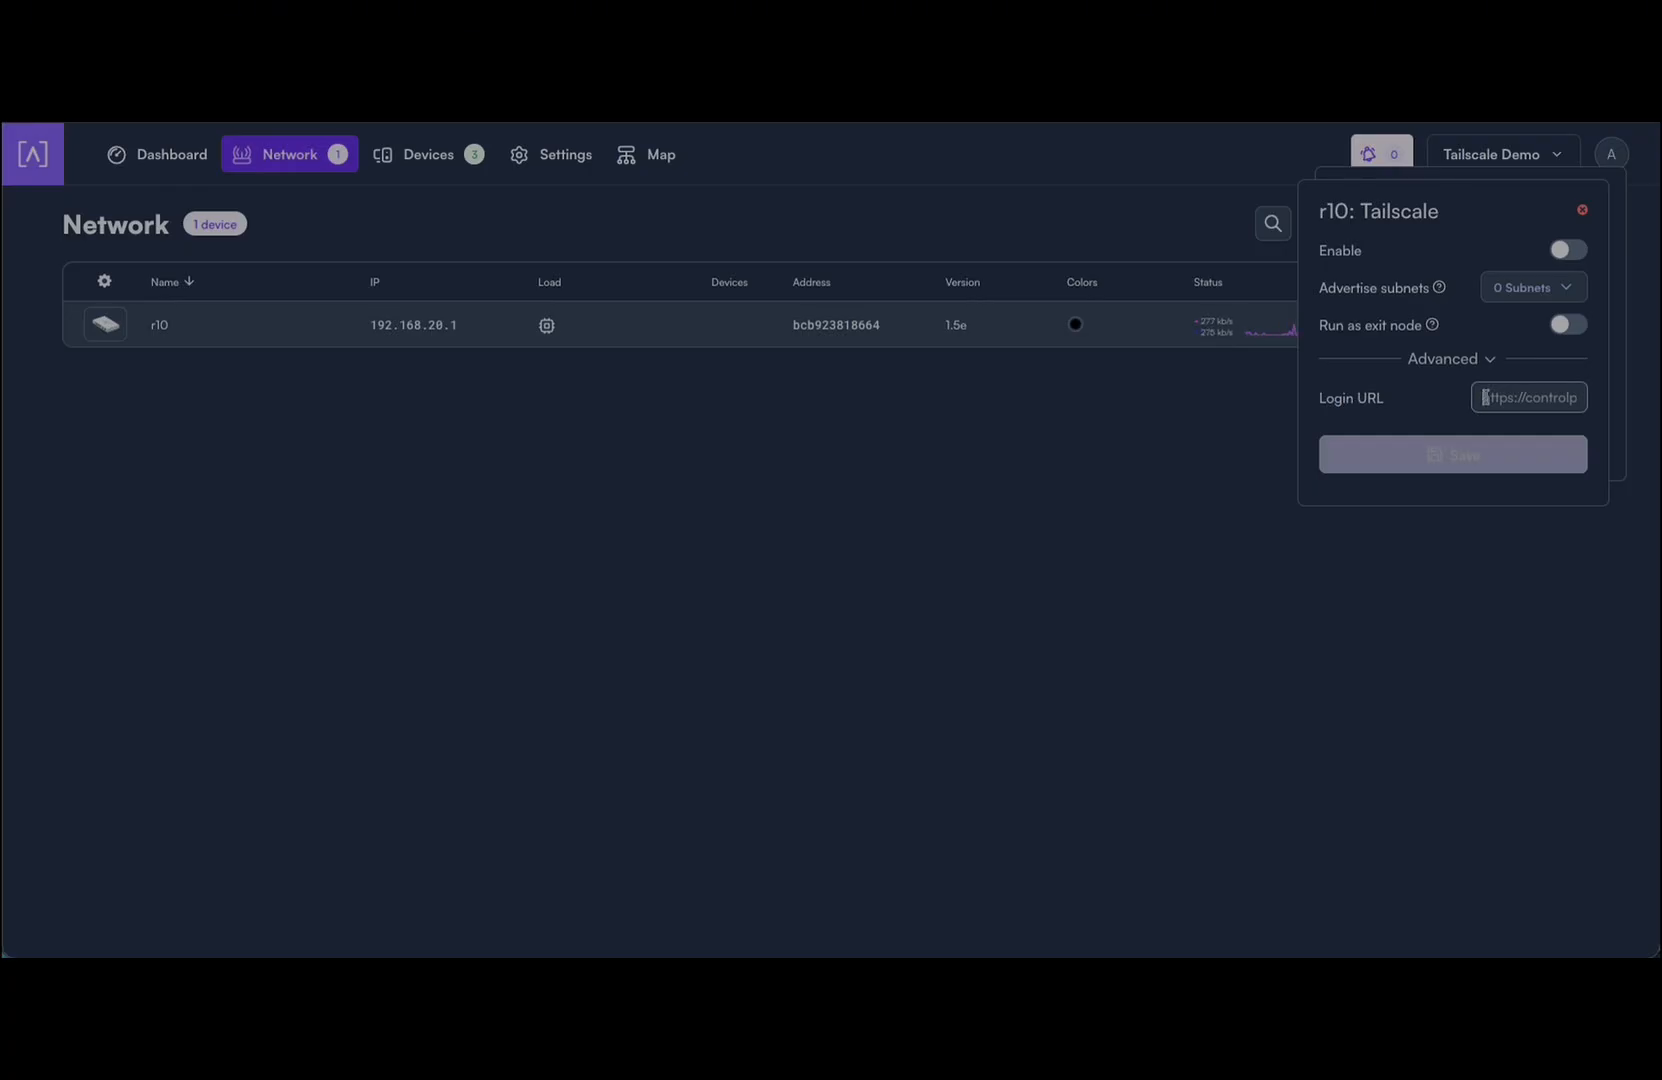
key("ctrl+v")
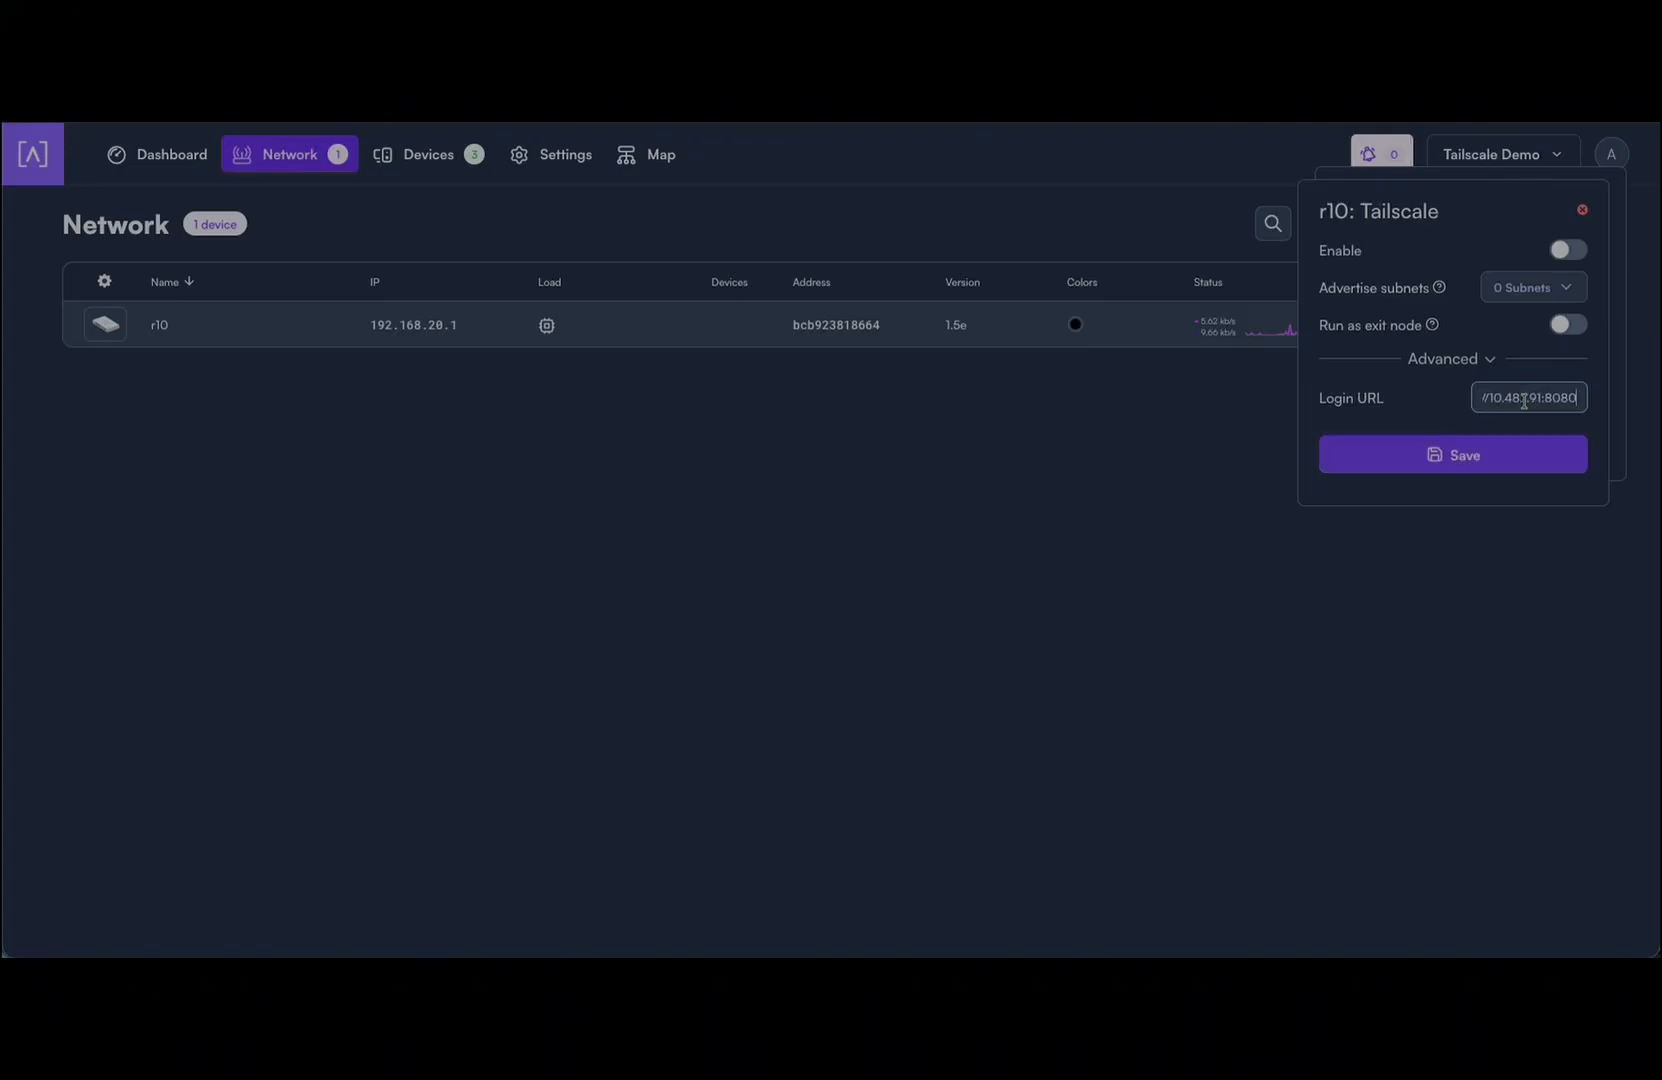
left_click(1566, 250)
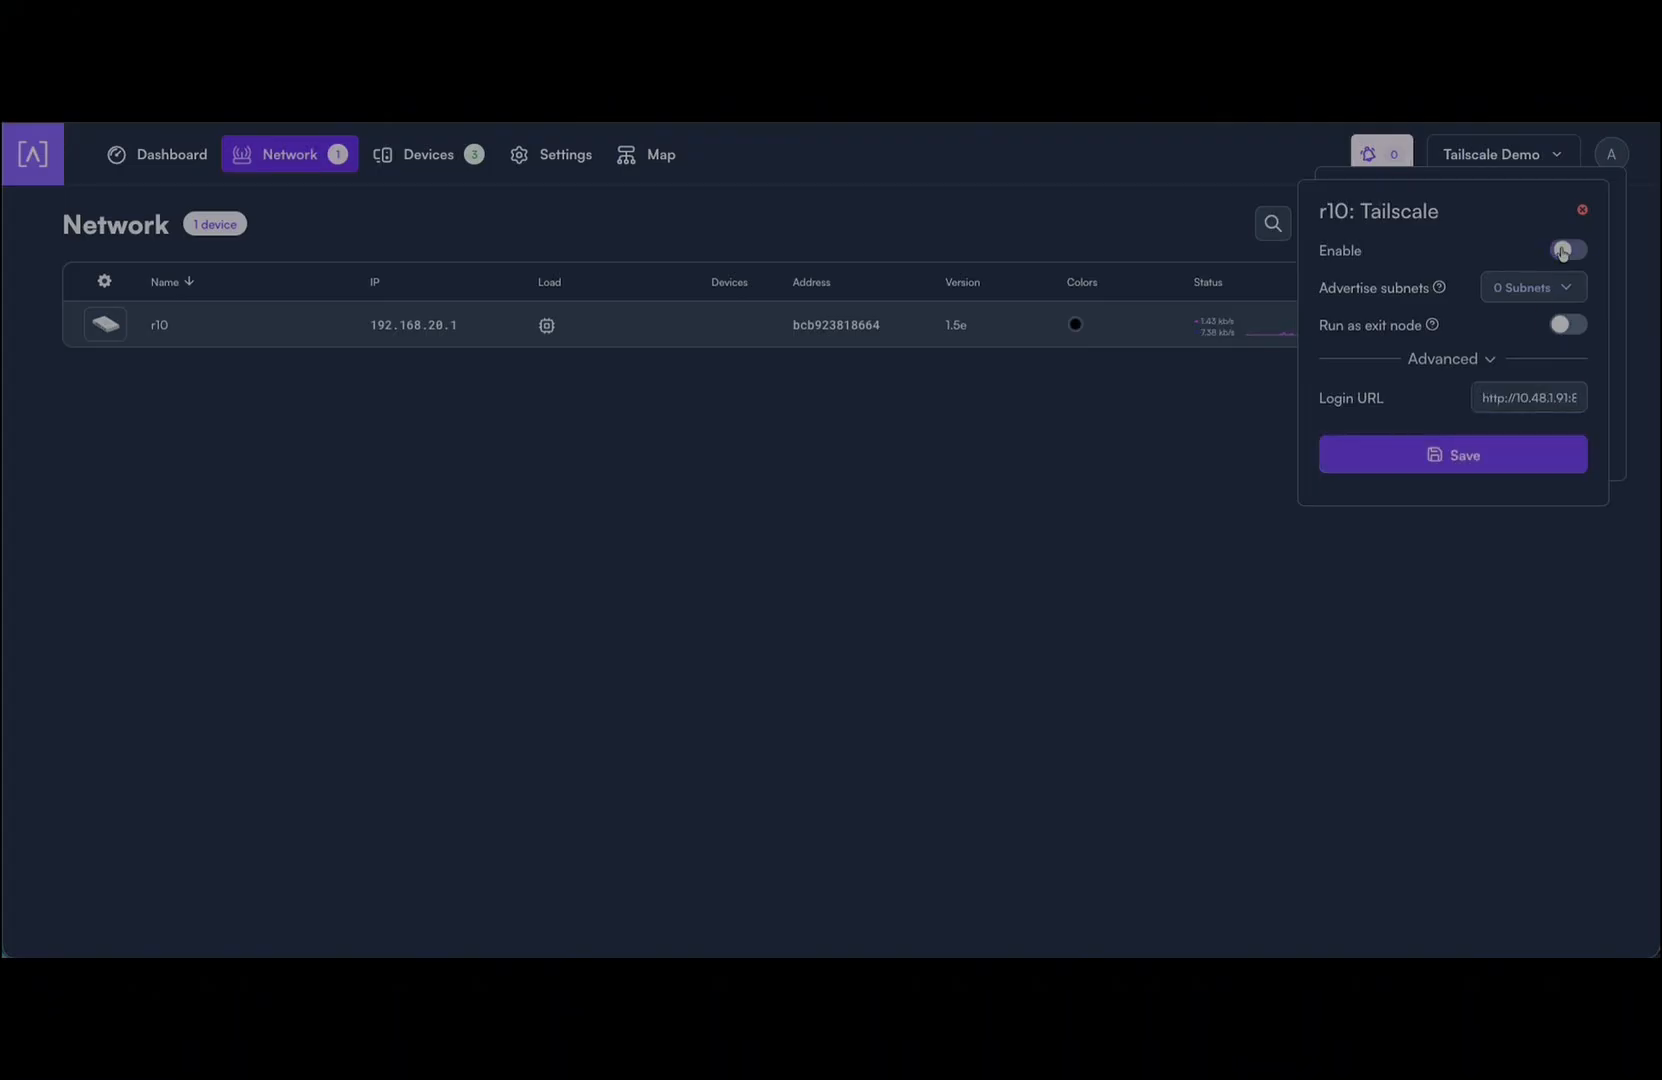
left_click(1466, 470)
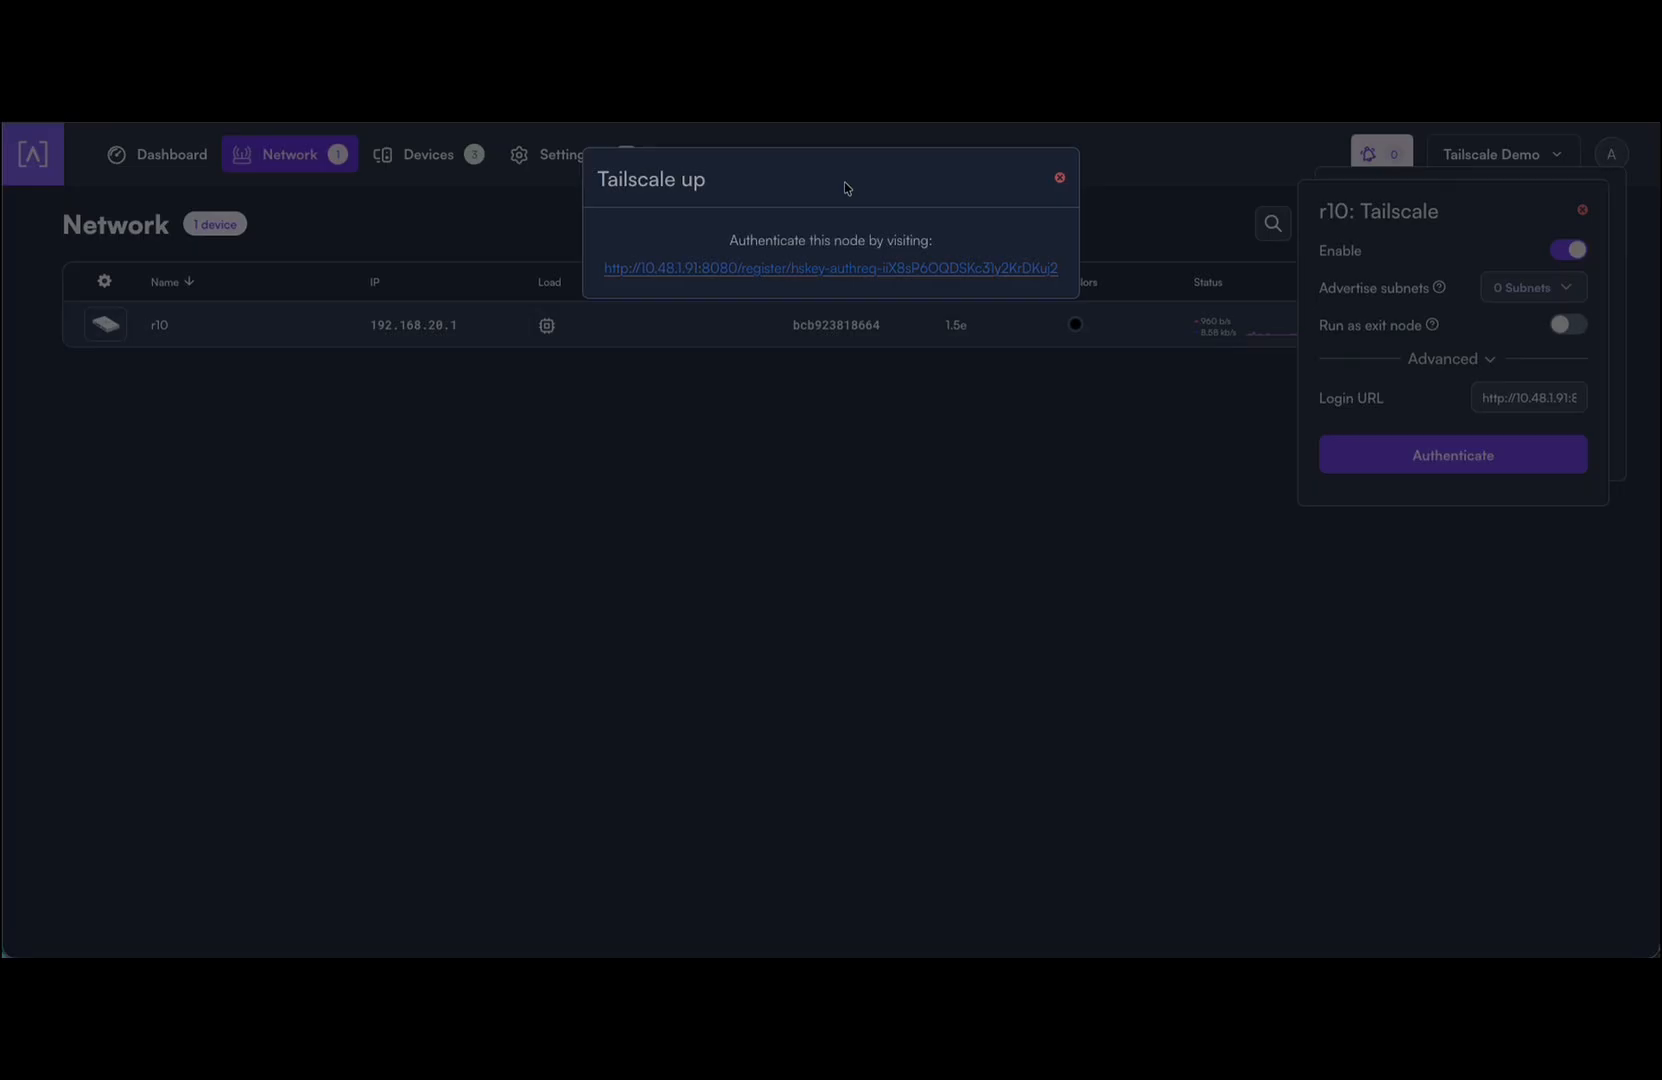
Step: Open r10's Headscale node registration page and copy its headscale auth register command
left_click(832, 270)
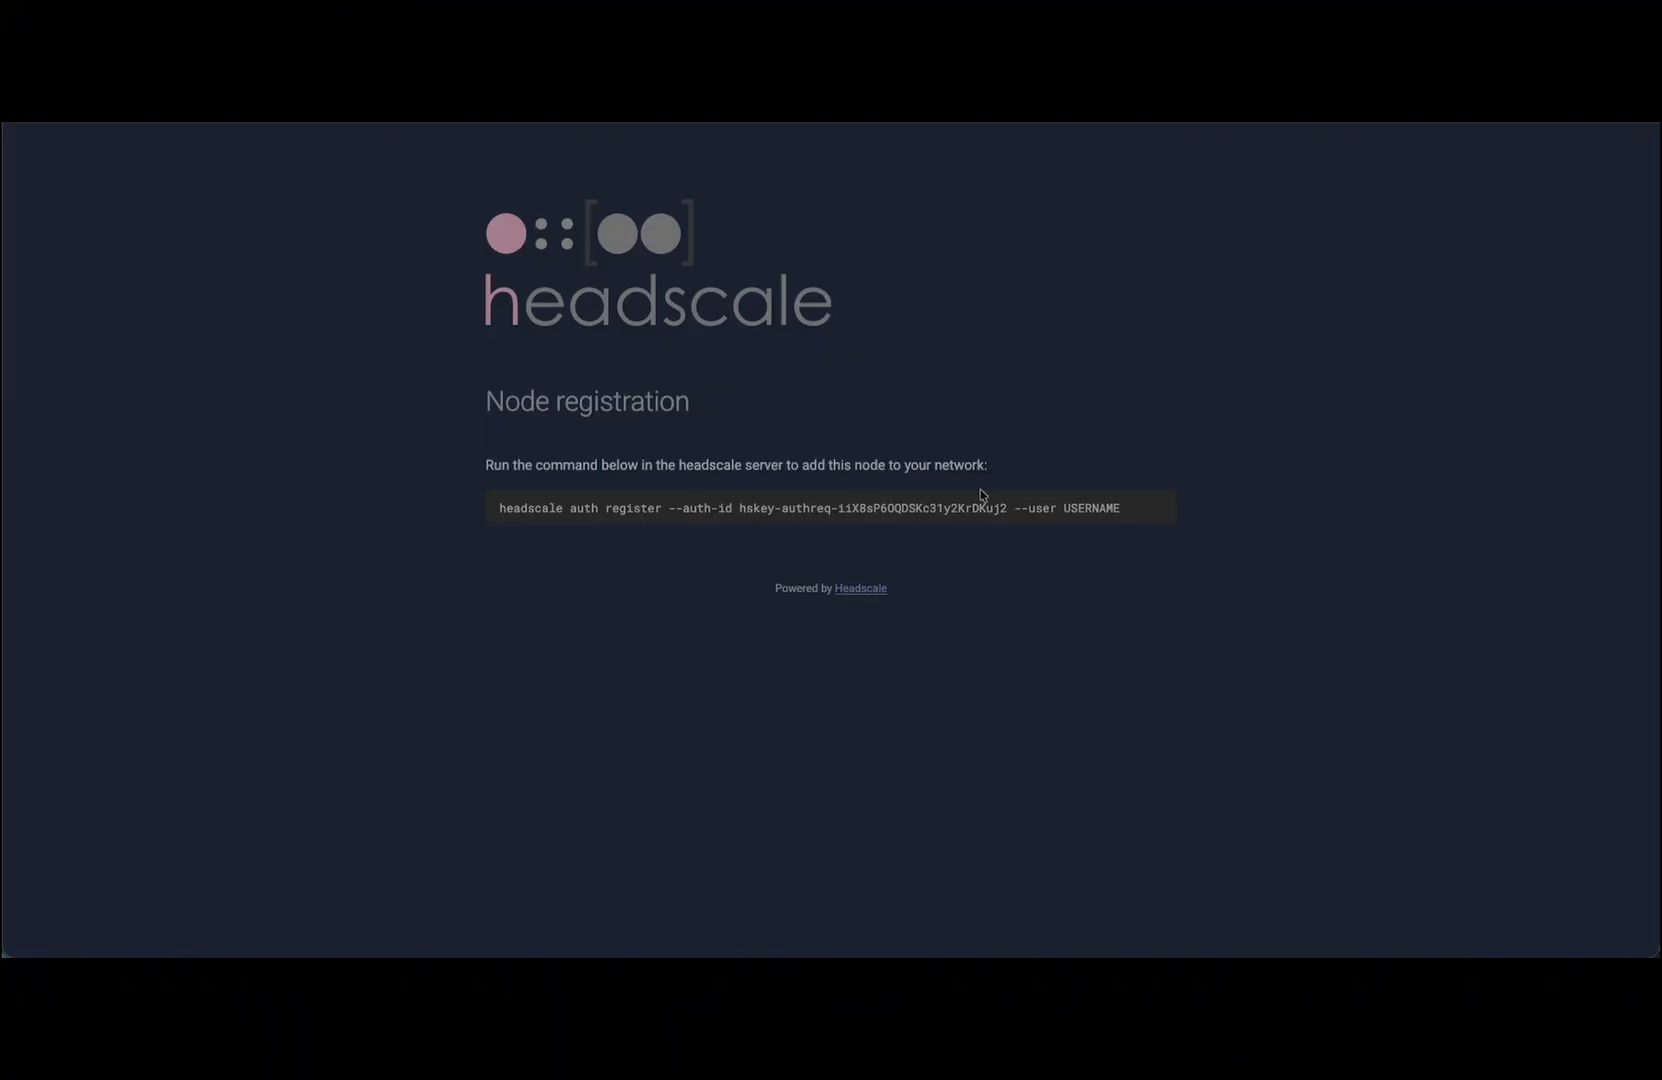
triple_click(1105, 508)
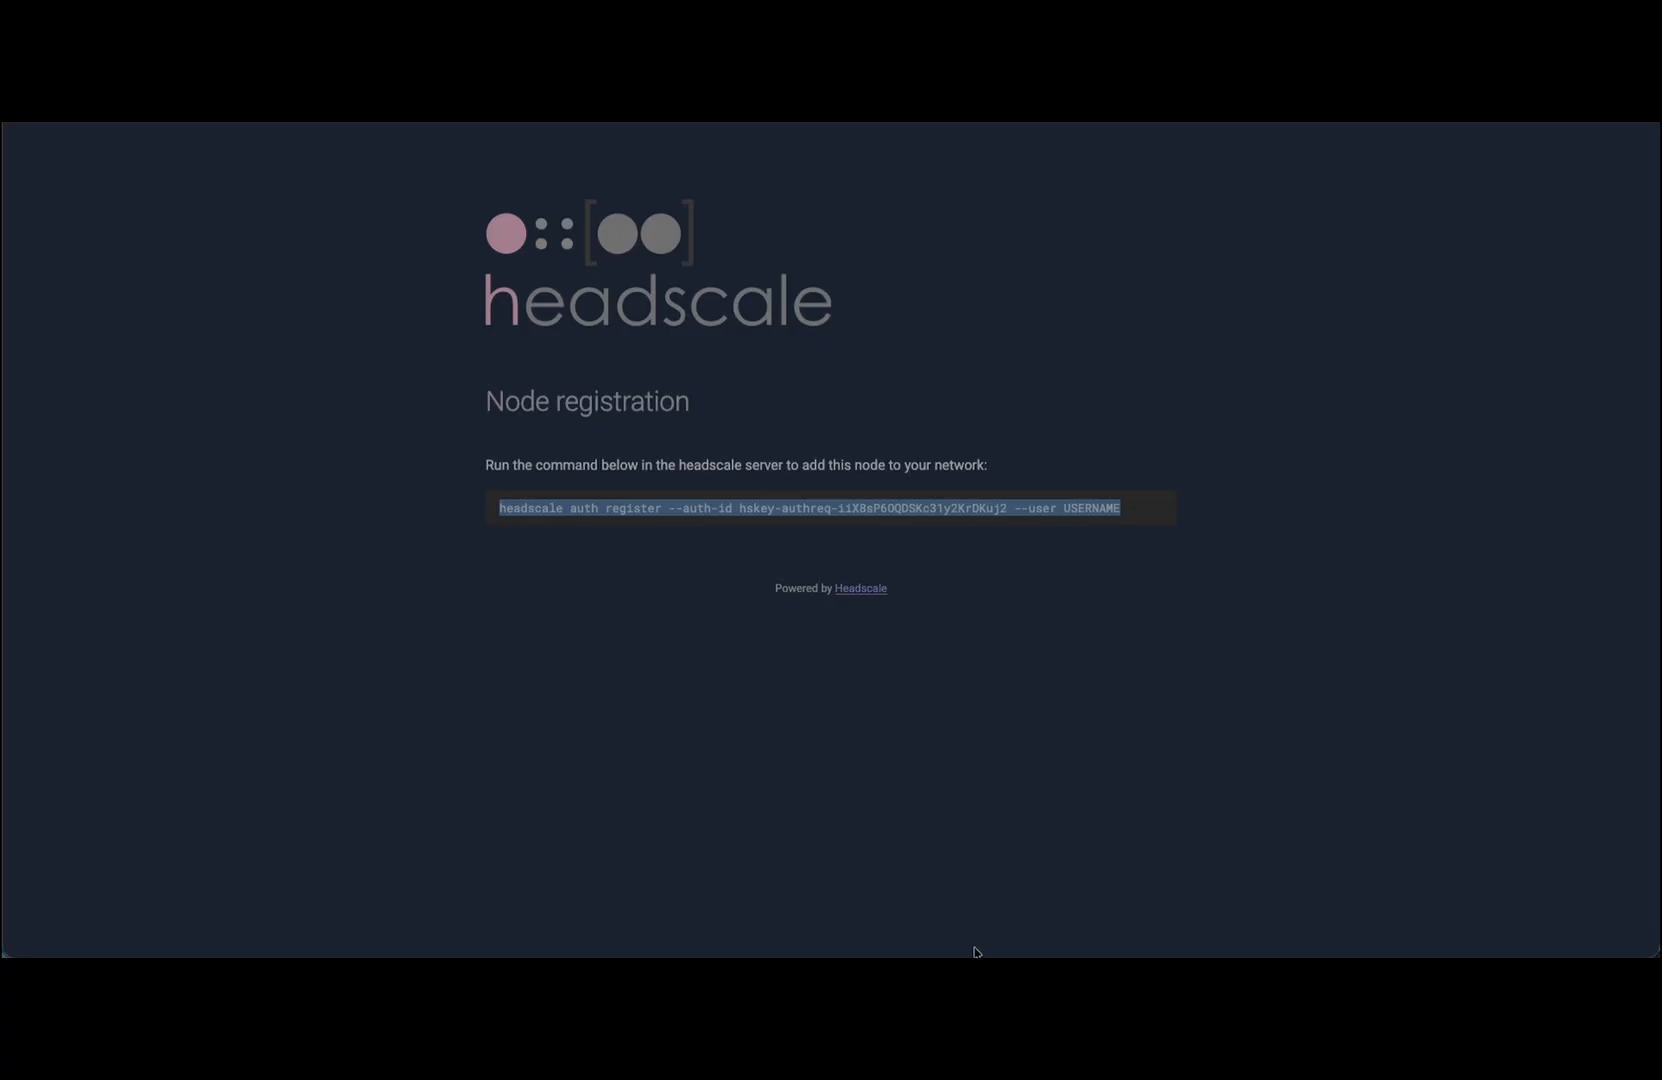
left_click(977, 953)
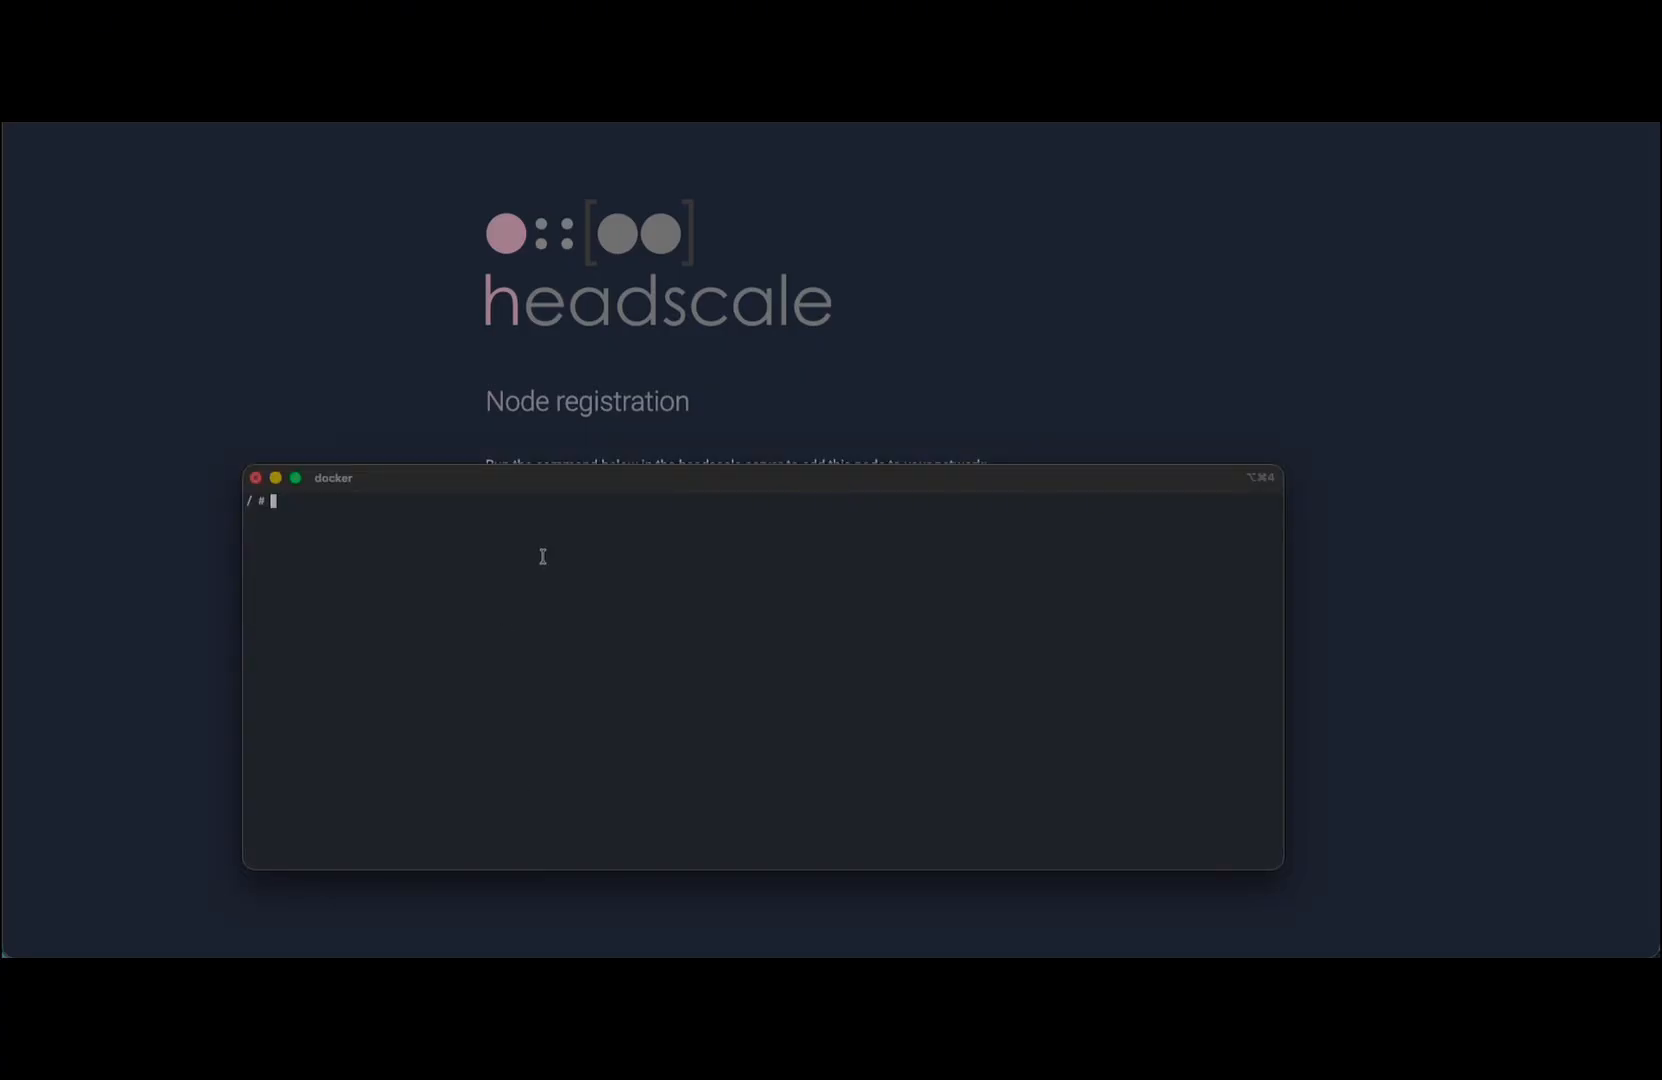
Step: Register r10 on Headscale by running the pasted register command with the demo username
type("headscale auth register --auth-id hskey-authreq-iiX8sP60QDSKc31y2KrDKuj2 --user USERNAME")
key("BackSpace")
key("BackSpace")
key("BackSpace")
key("BackSpace")
key("BackSpace")
key("BackSpace")
key("BackSpace")
key("BackSpace")
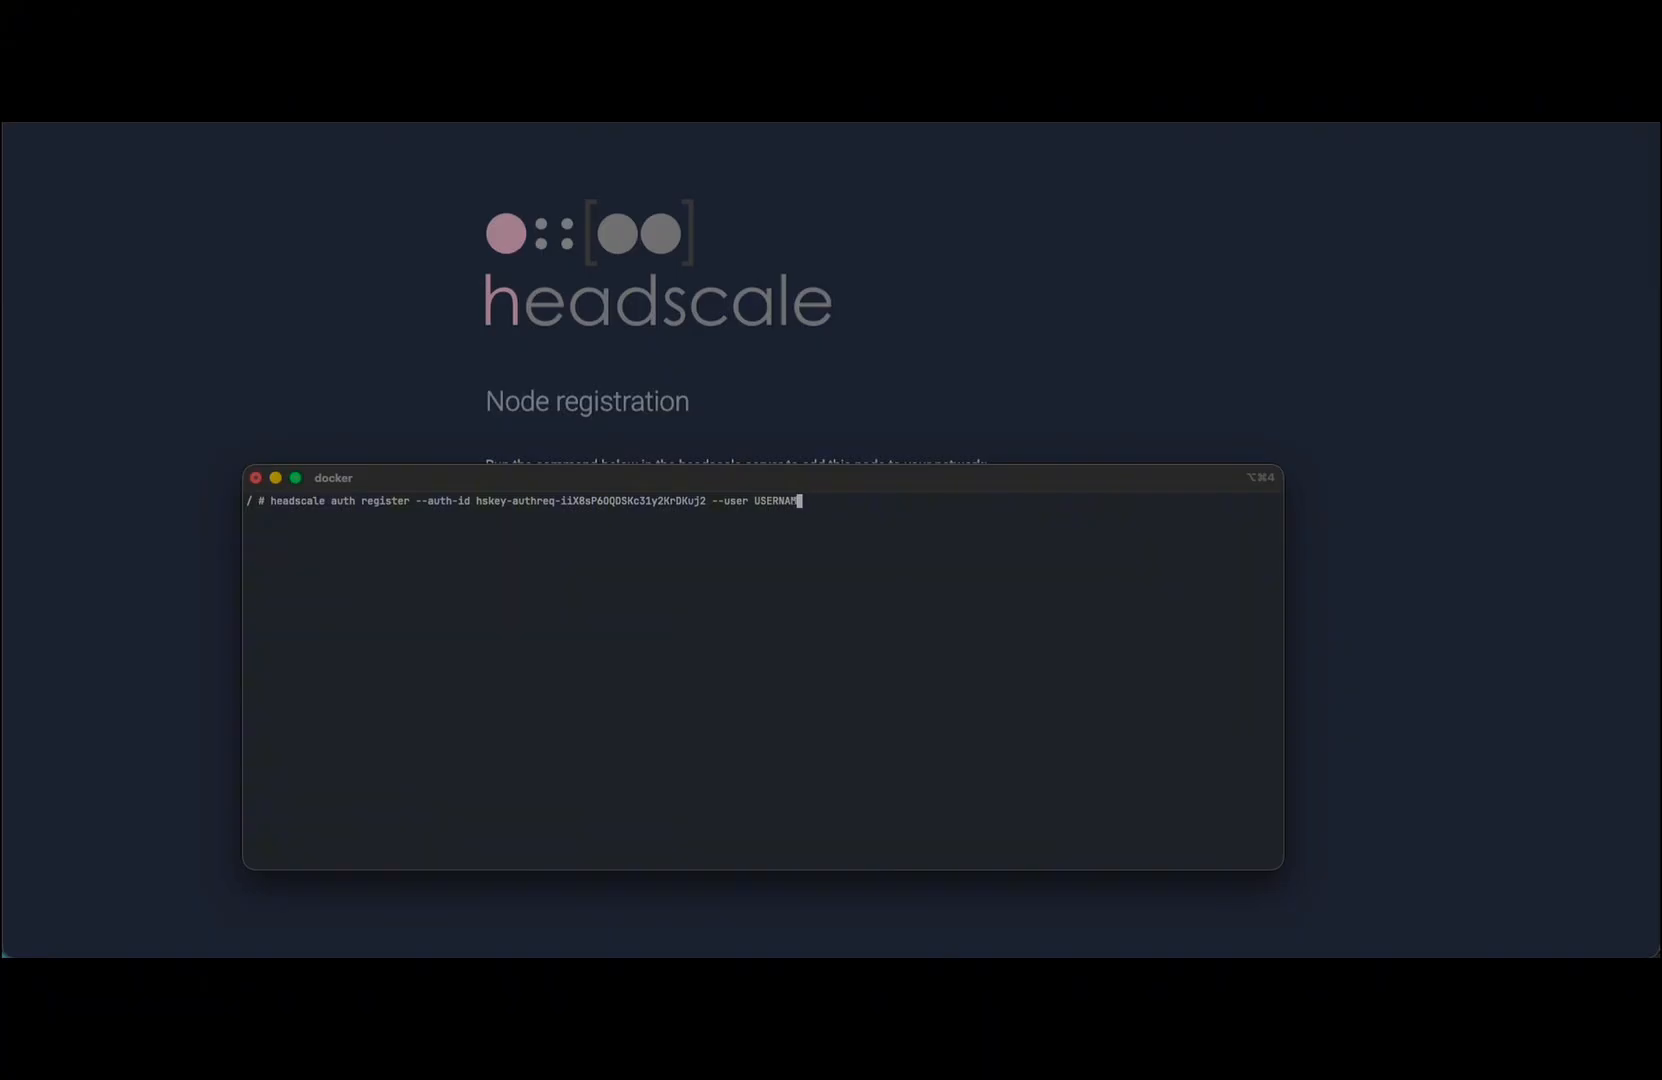
type("austin")
key("Return")
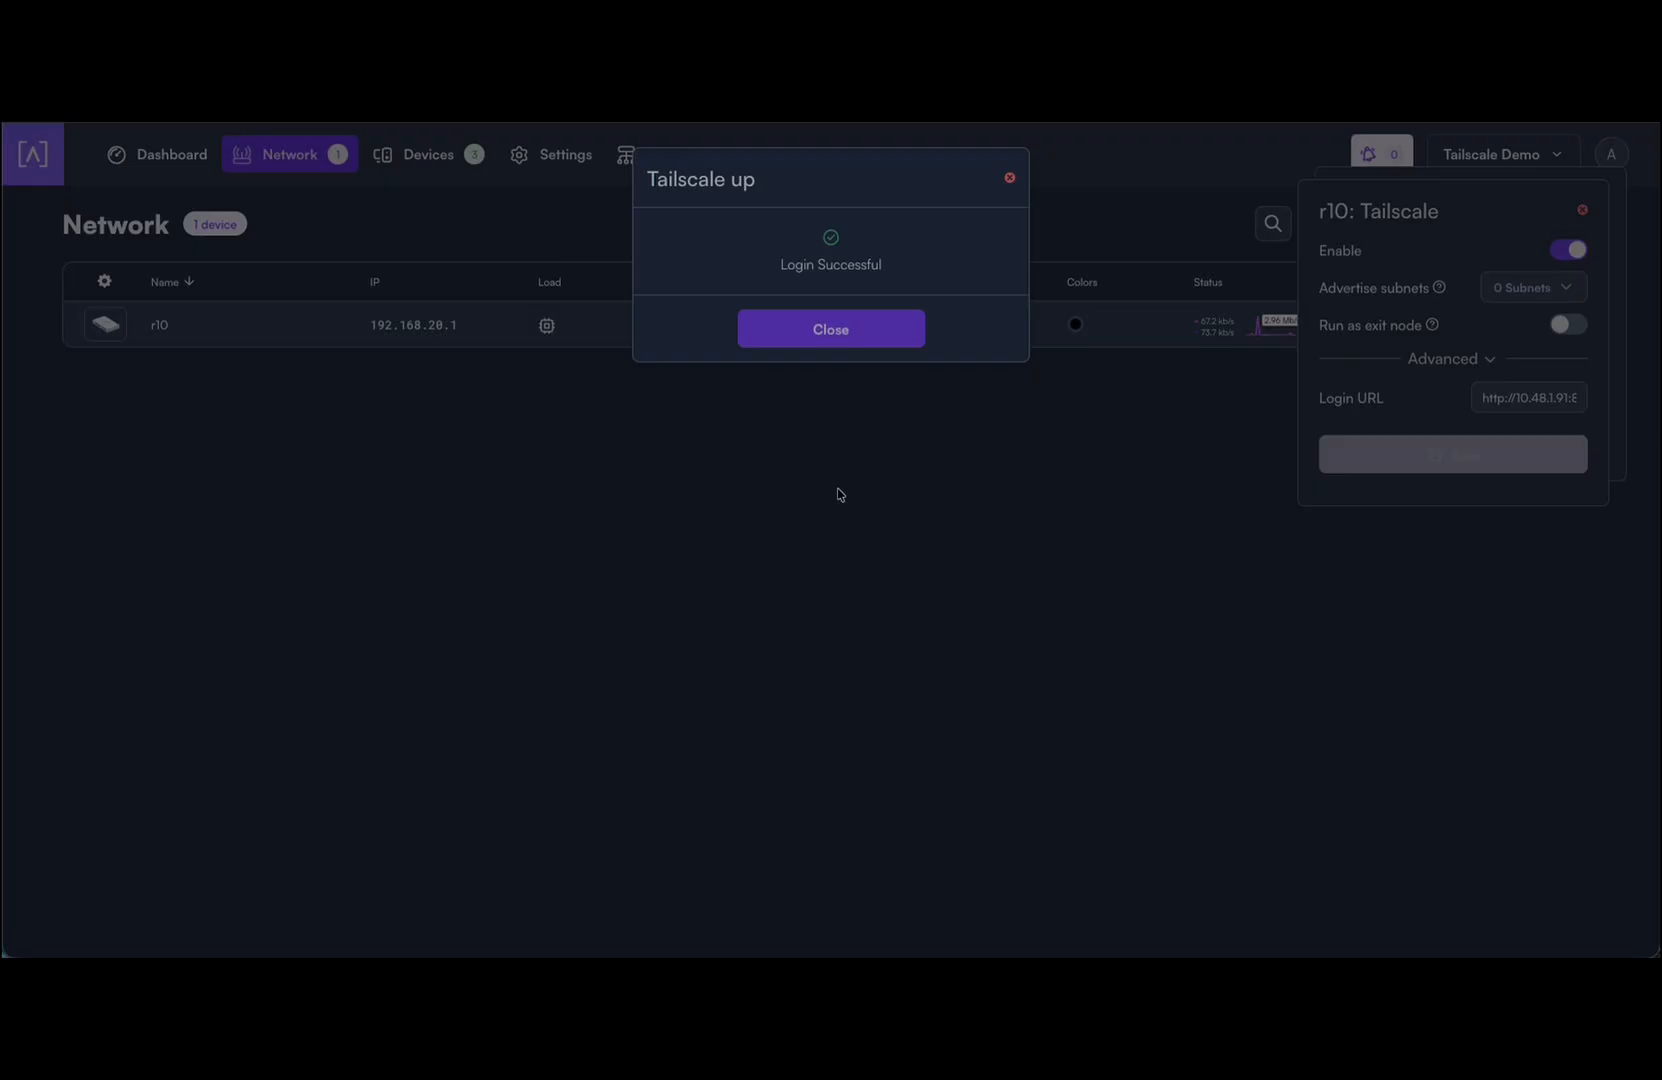
left_click(821, 332)
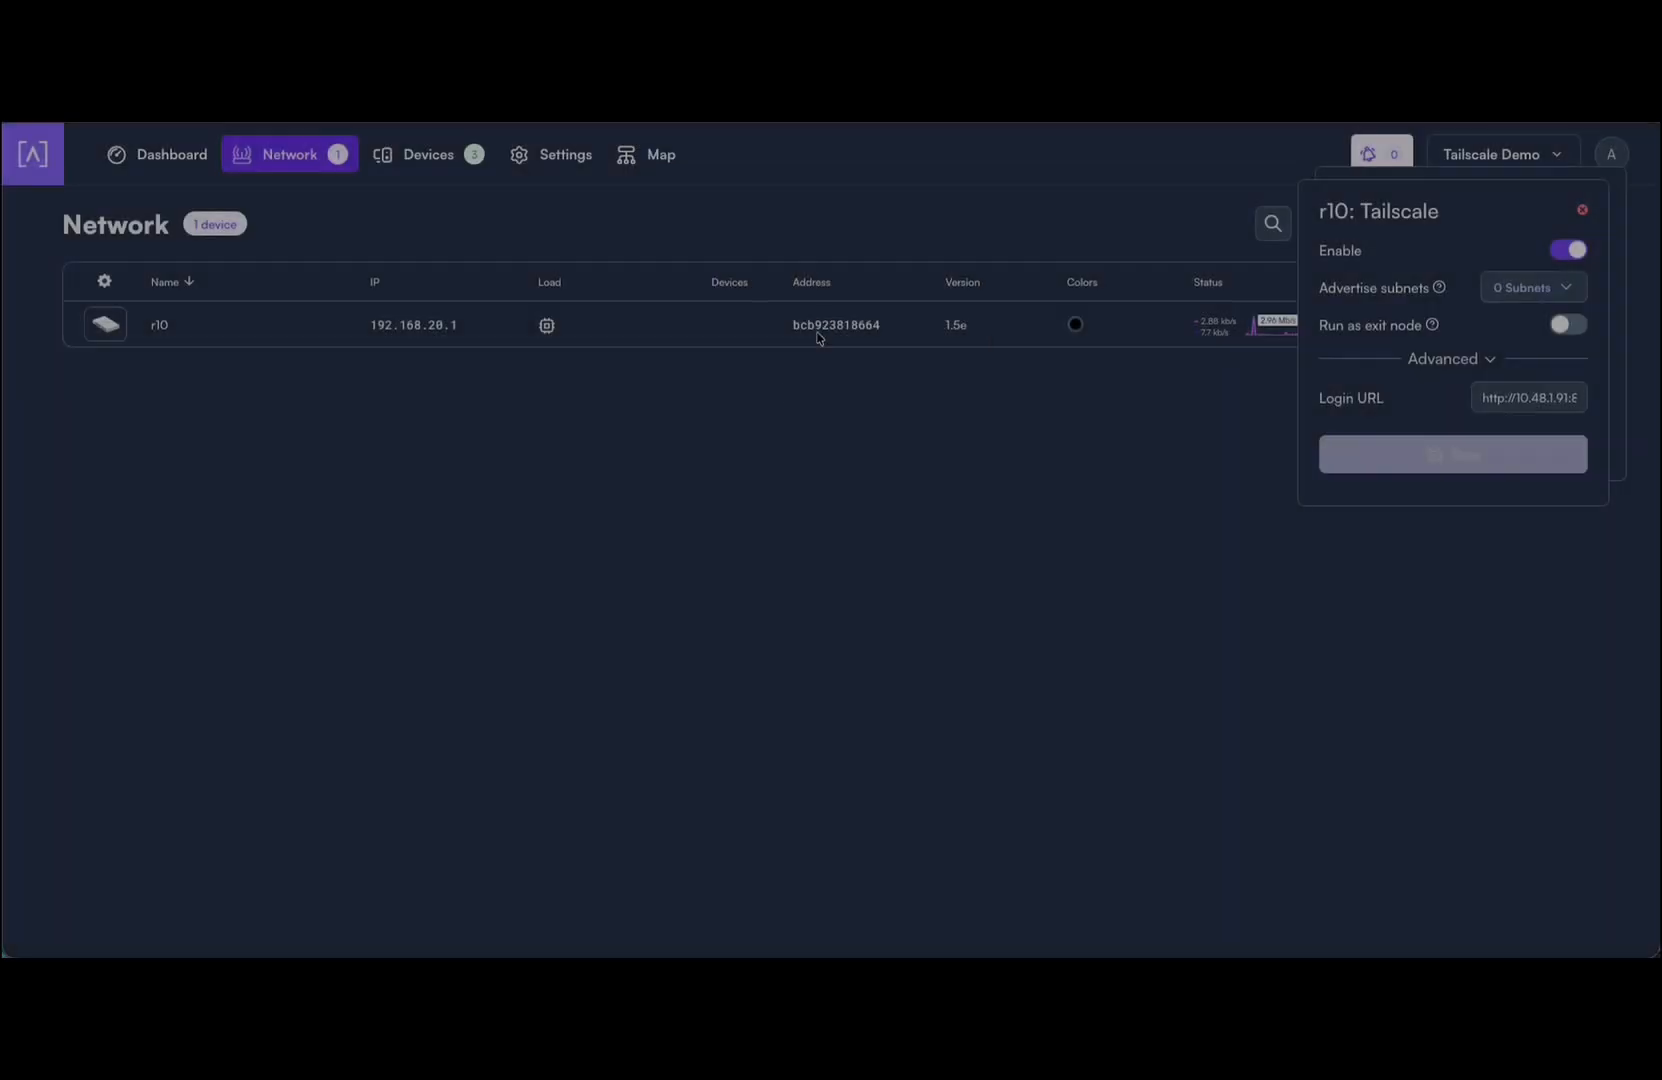
Step: Run 'headscale node list' to confirm r10 is registered, then return to r10's Tailscale panel
key("super+Tab")
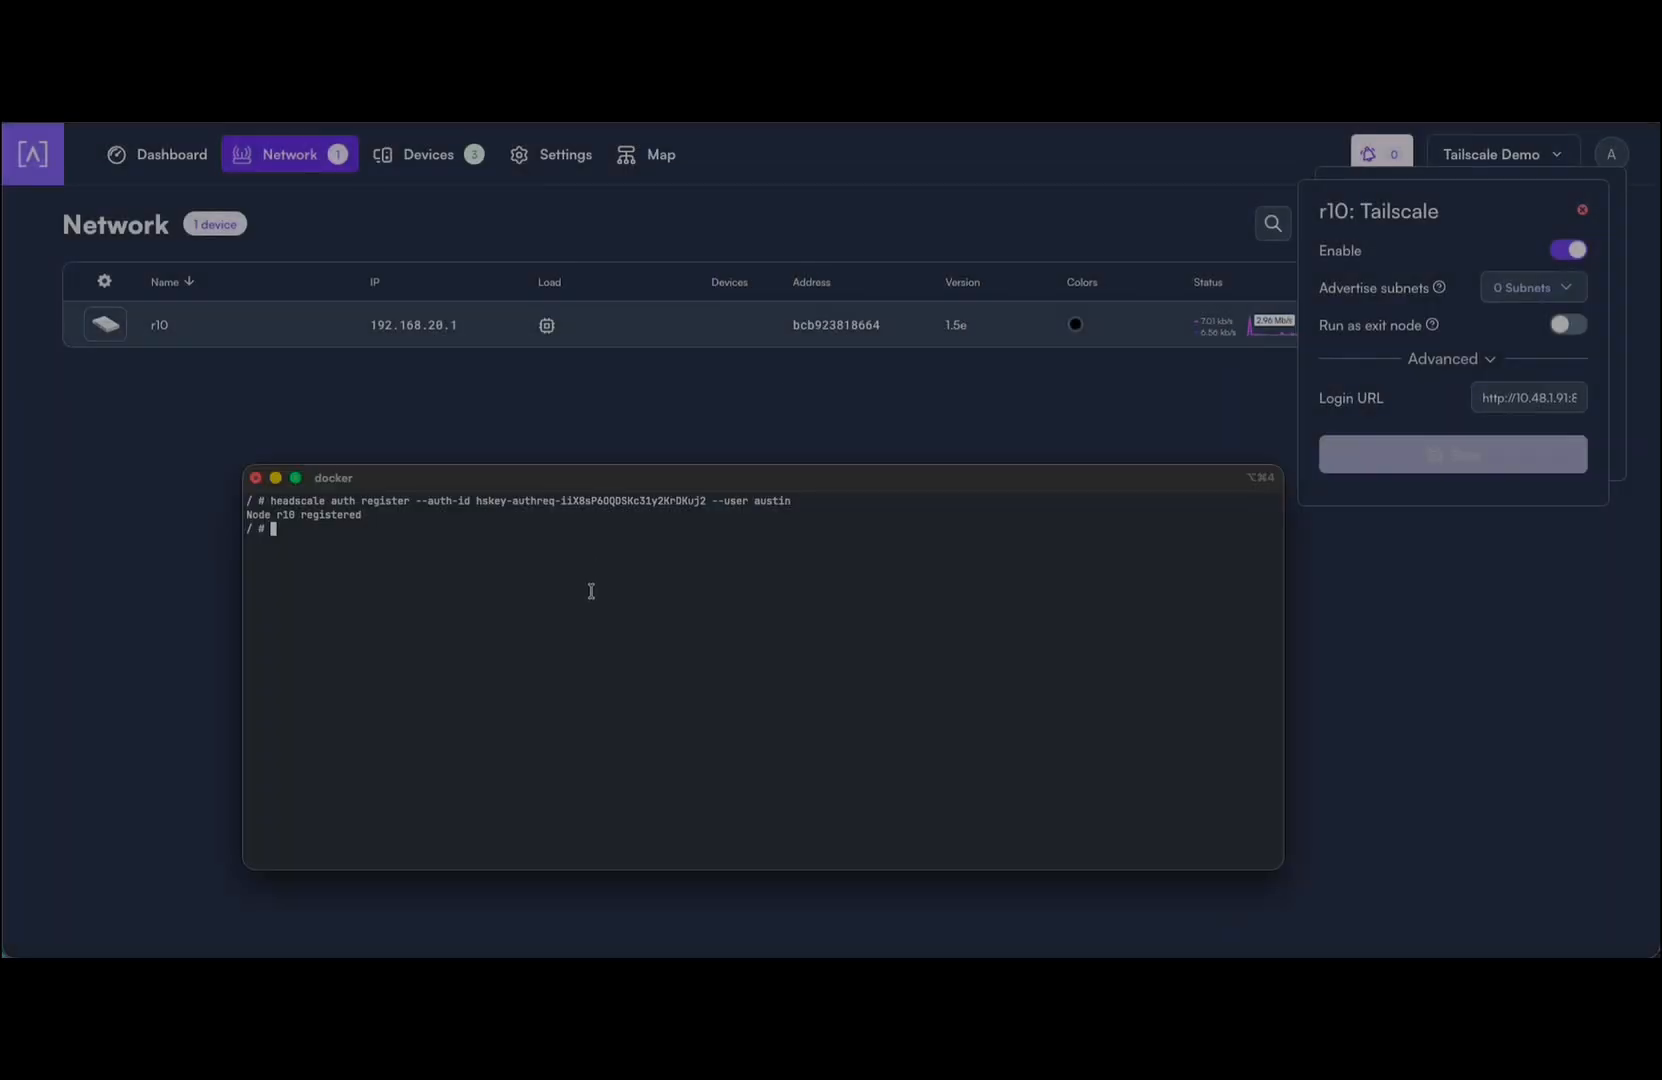
type("headscale node list")
key("Return")
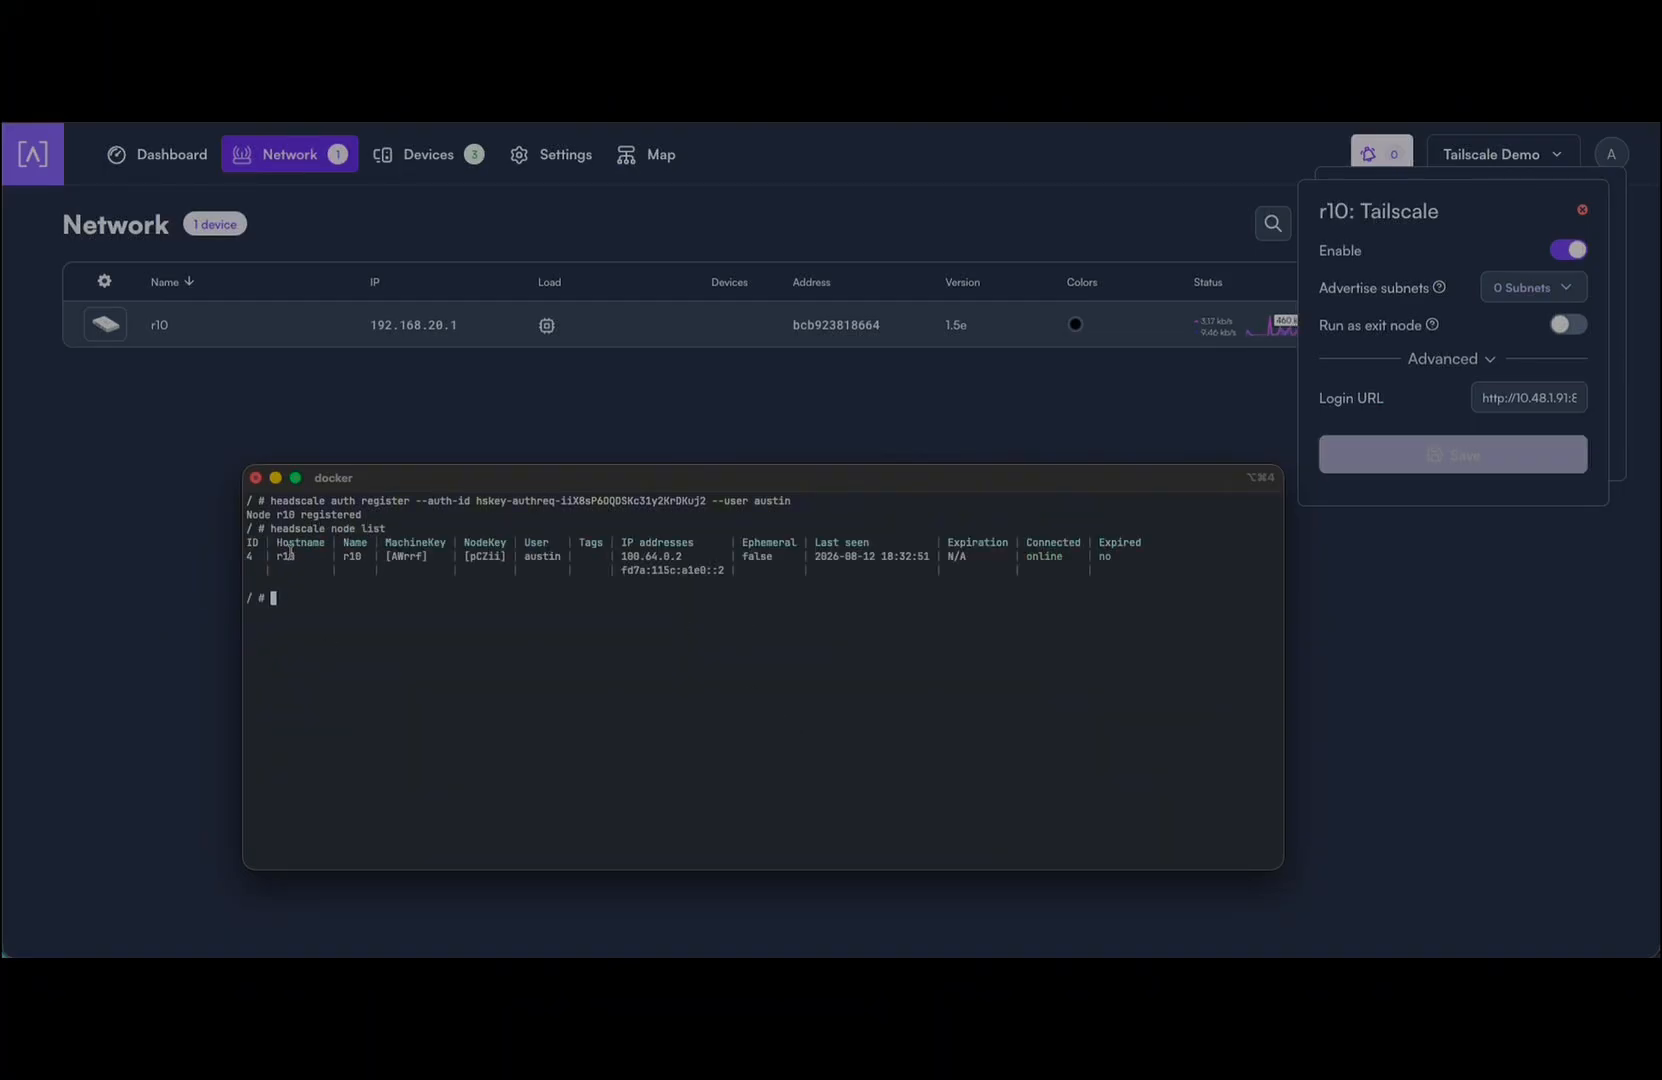
left_click(1475, 195)
left_click_drag(1495, 200, 1167, 192)
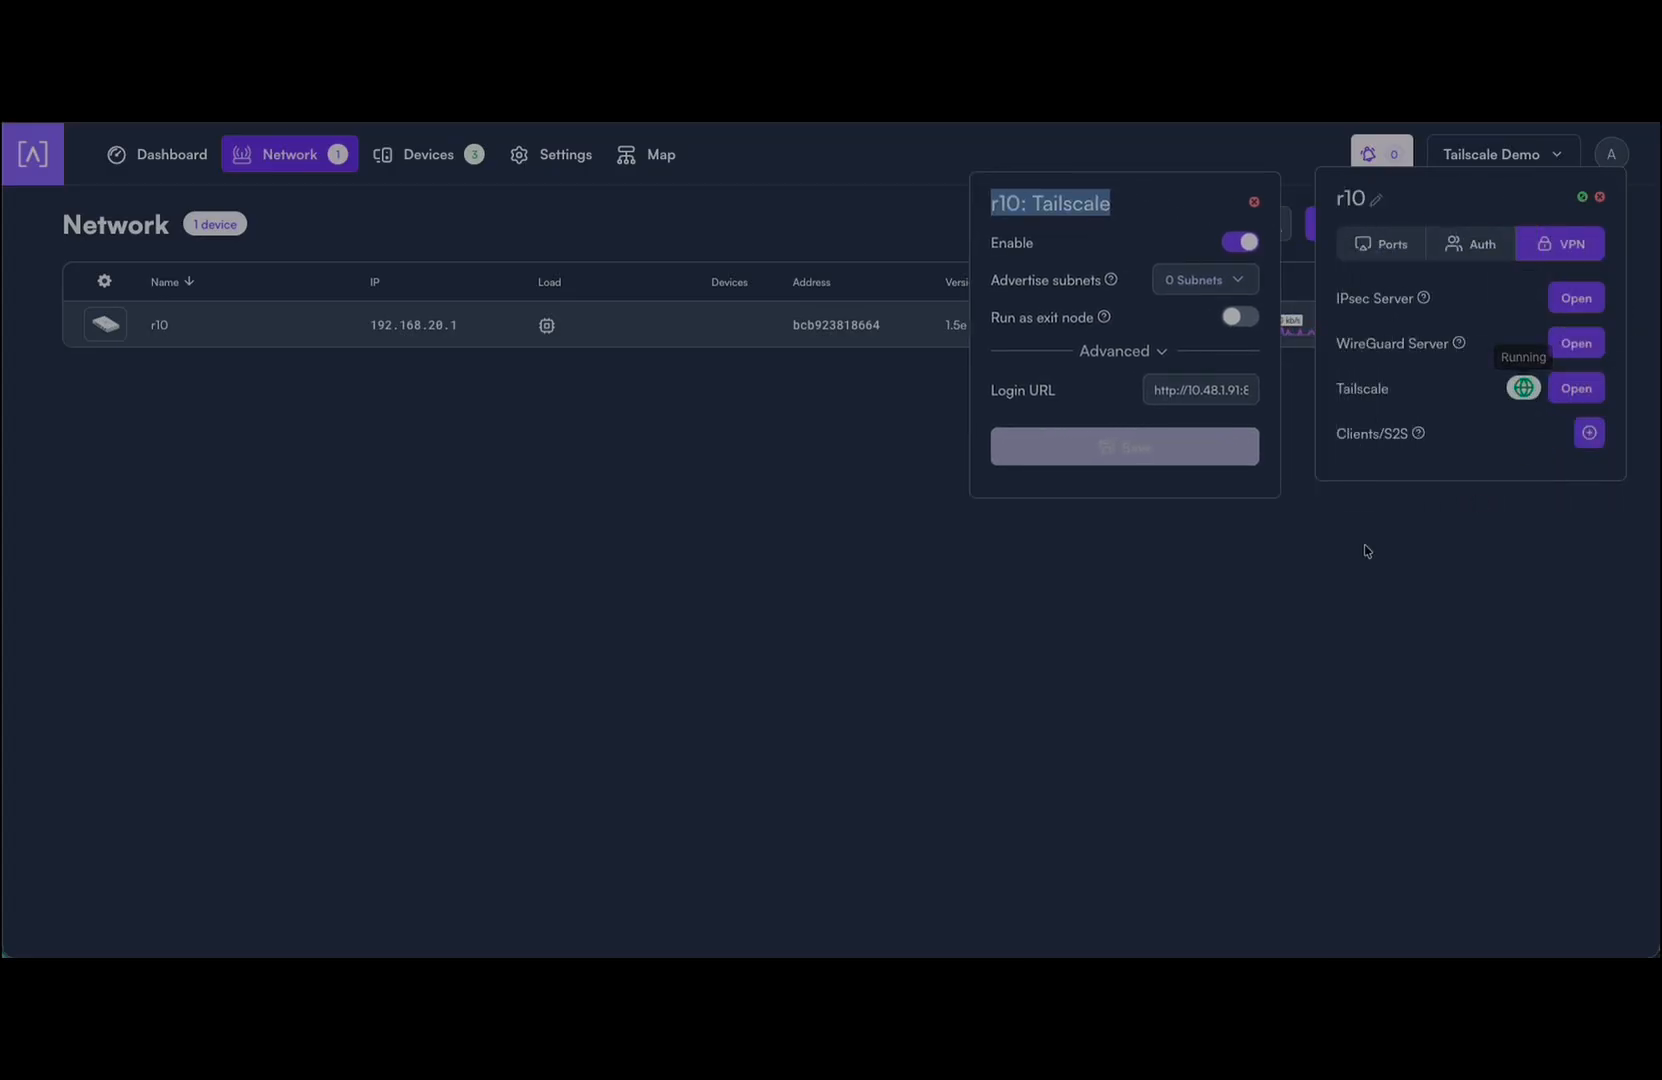
Step: Run 'tailscale status' in a terminal on r10, showing the node at 100.64.0.2
left_click(383, 472)
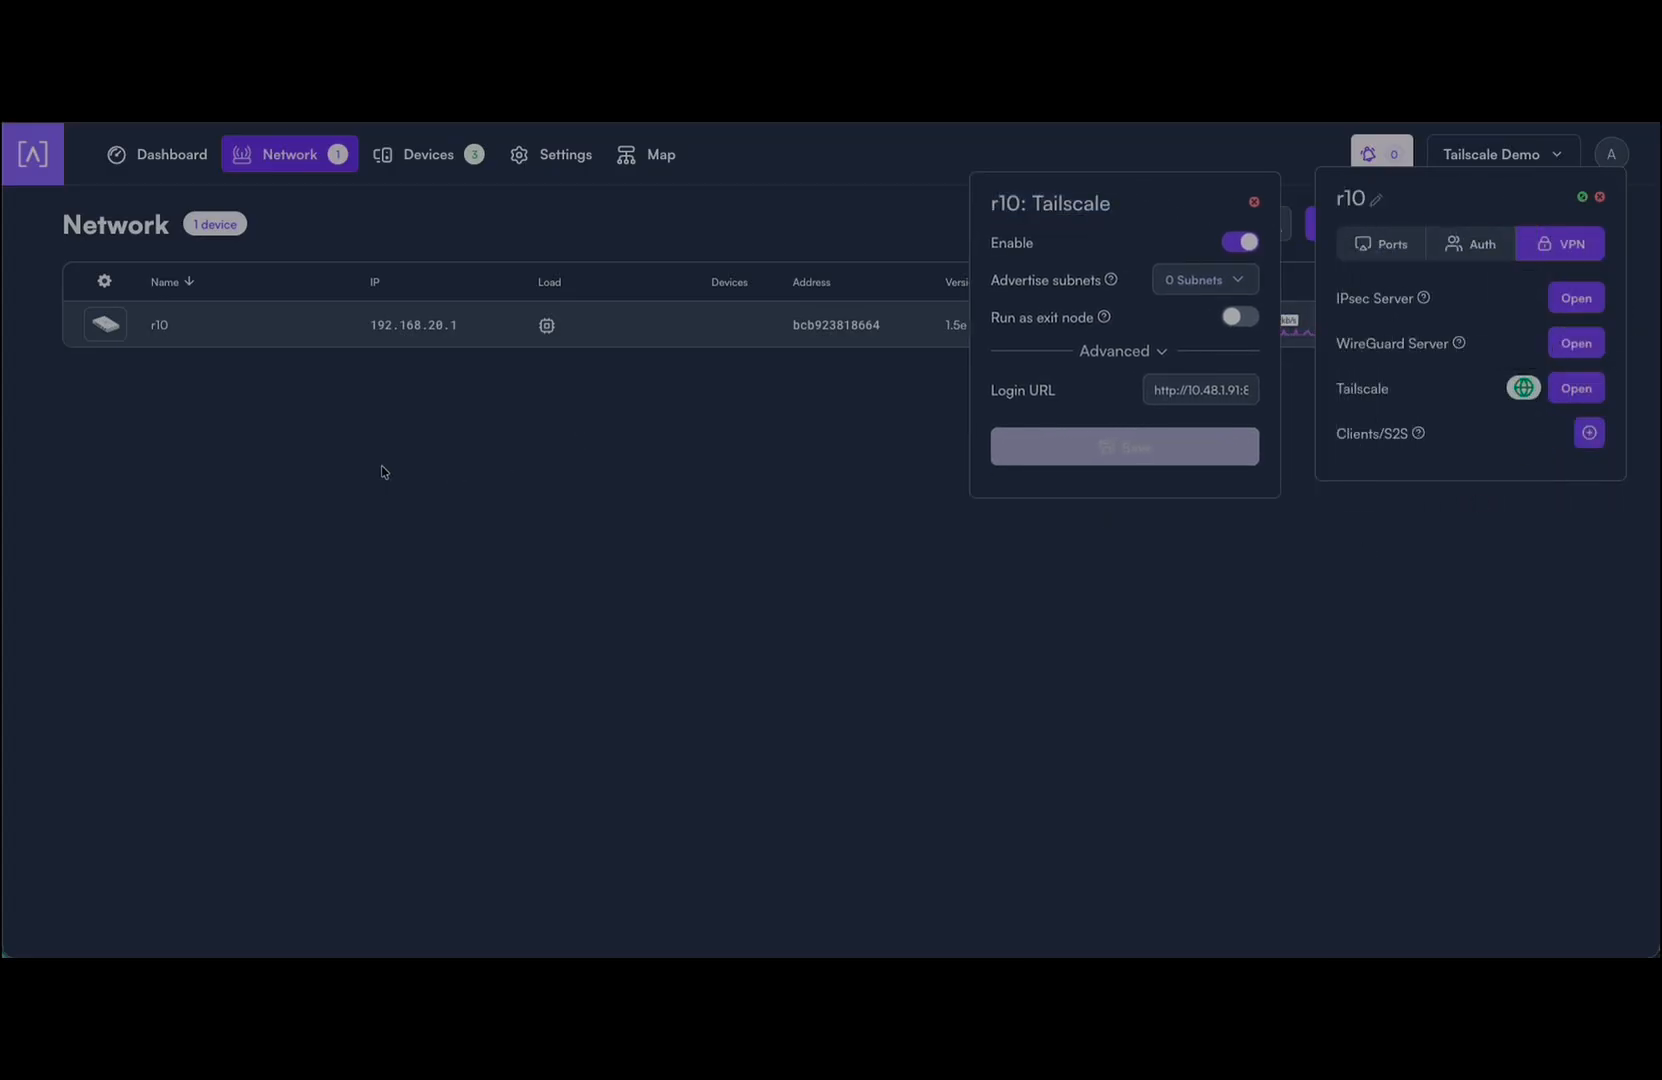
left_click(164, 336, "alt")
left_click(1066, 370)
type("tail")
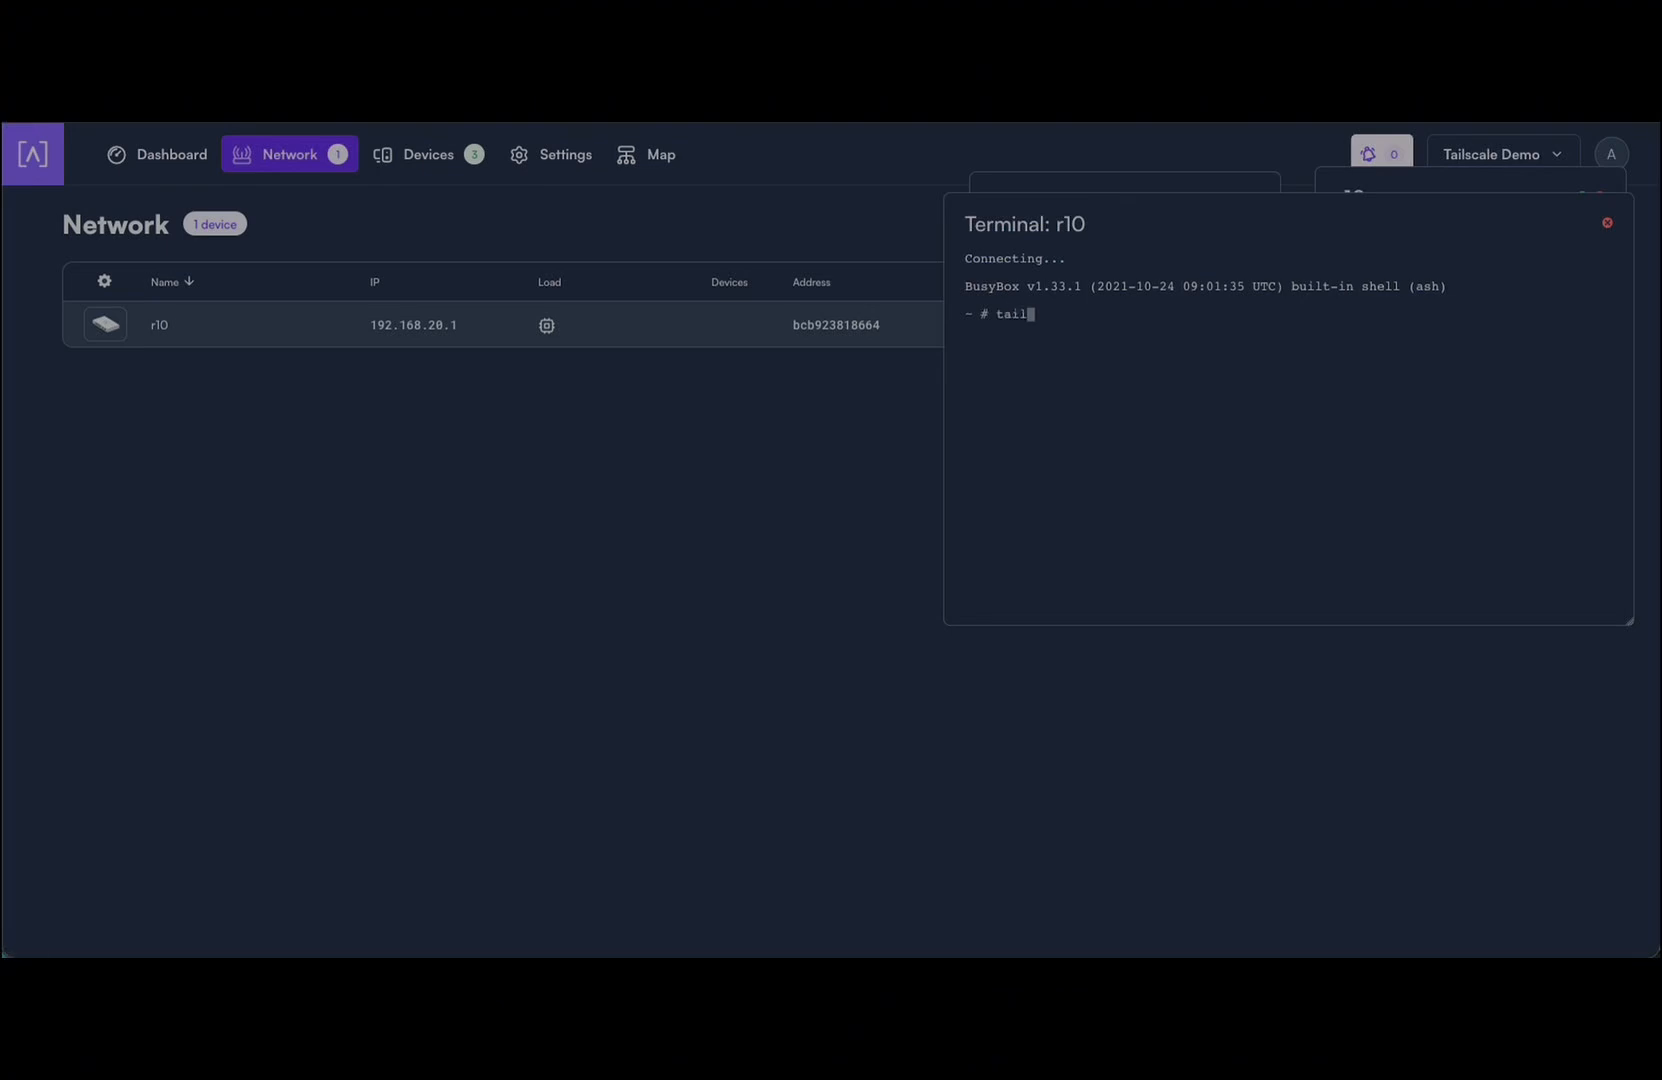
type("scale status")
key("Return")
left_click_drag(1270, 212, 666, 317)
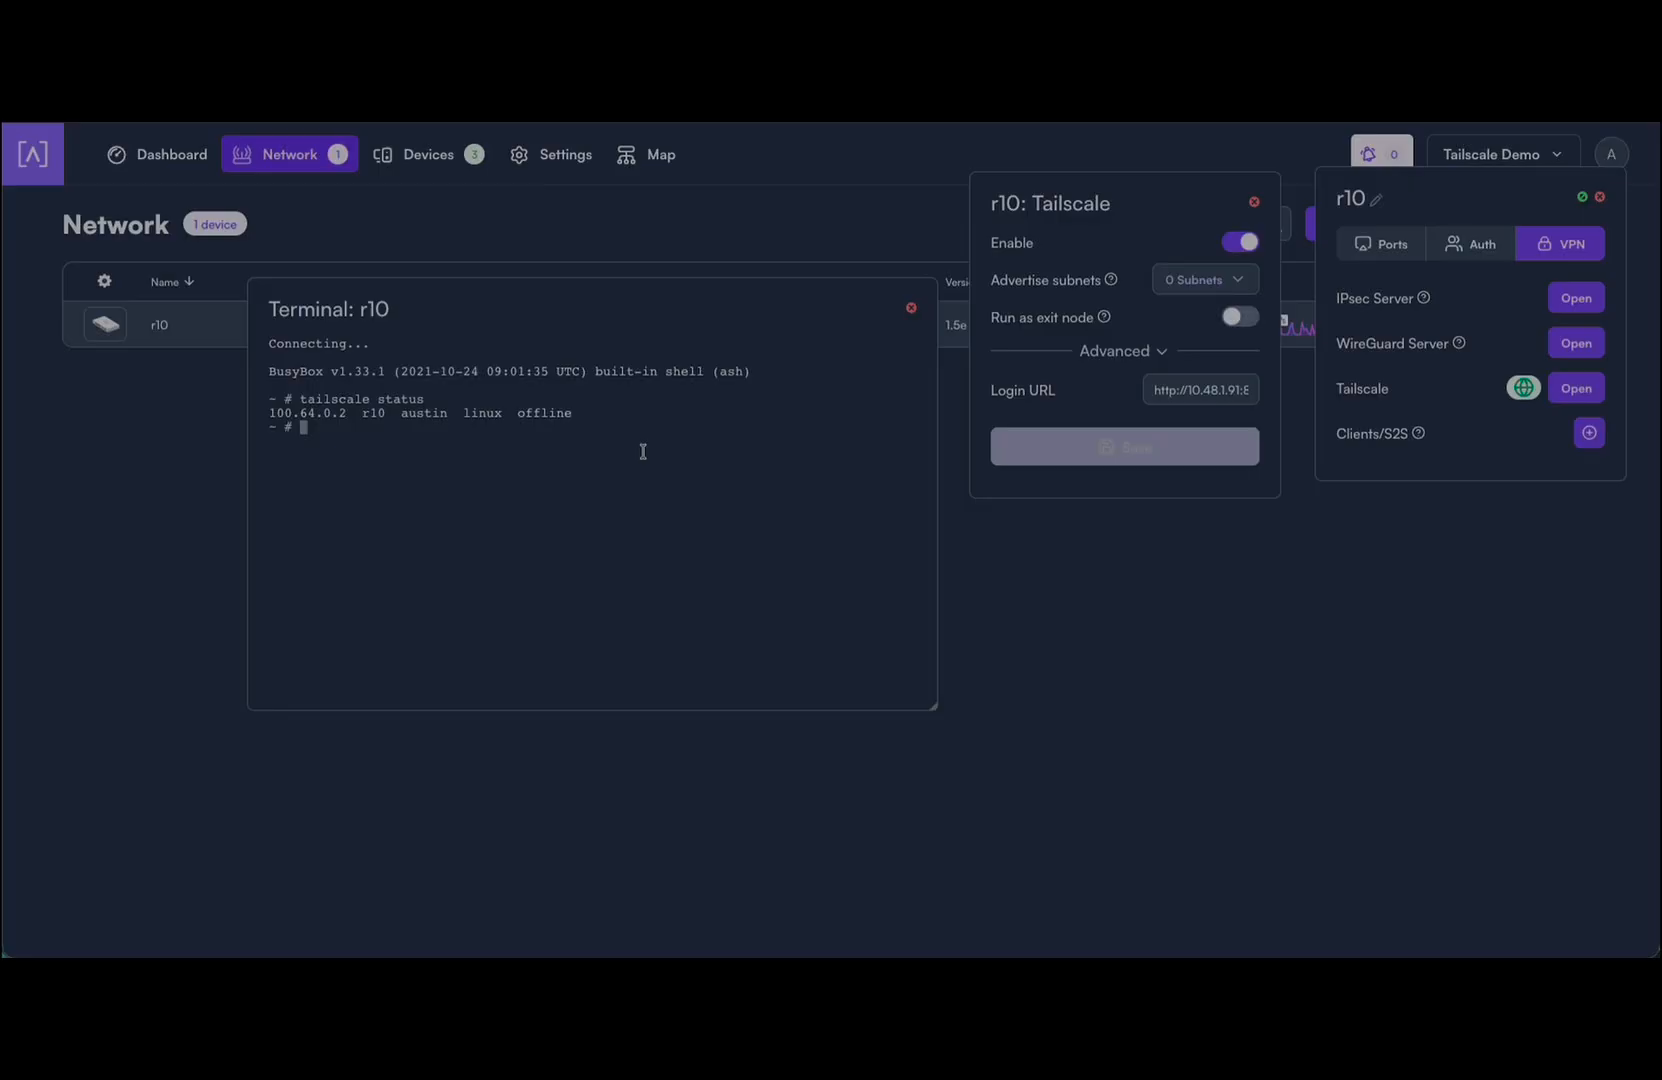